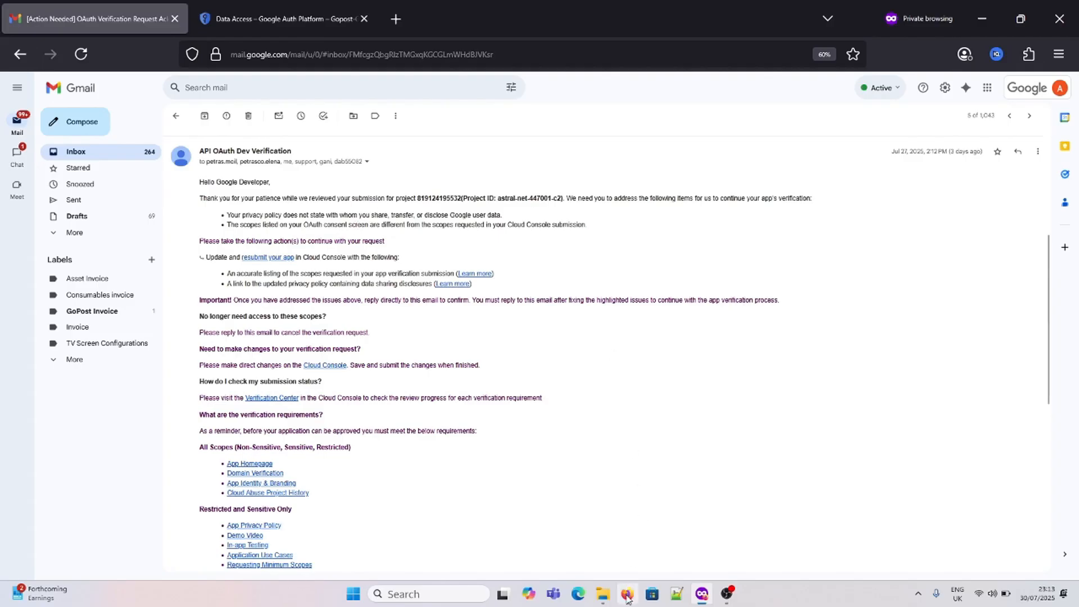
- Switch to the browser window showing the GoPost privacy policy and load the gopost.io homepage
{"action": "mouse_move", "coordinate": [627, 594]}
{"action": "left_click", "coordinate": [595, 525]}
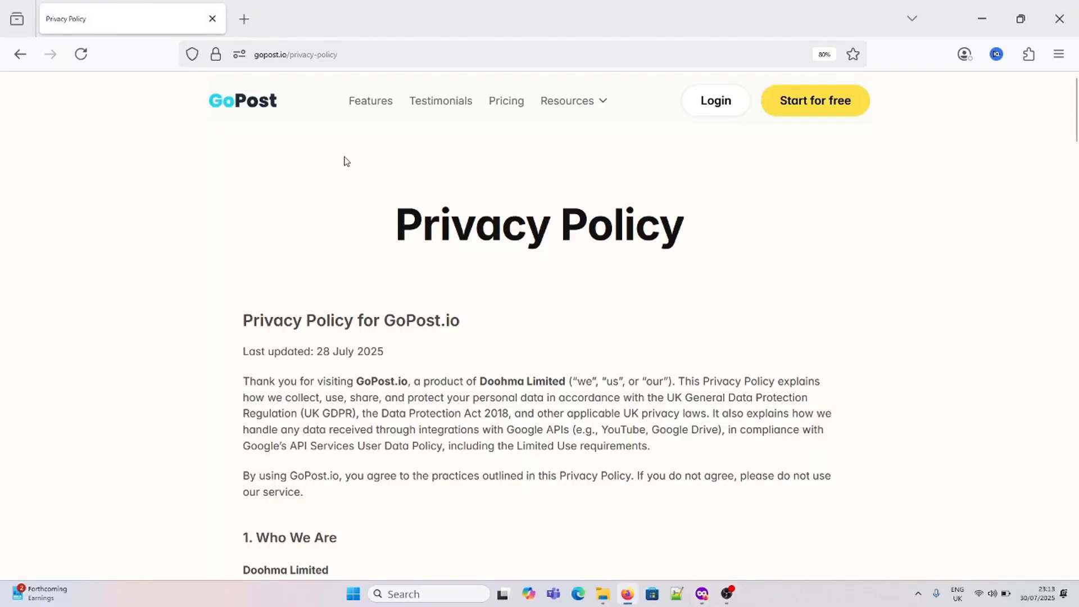
{"action": "left_click", "coordinate": [342, 59]}
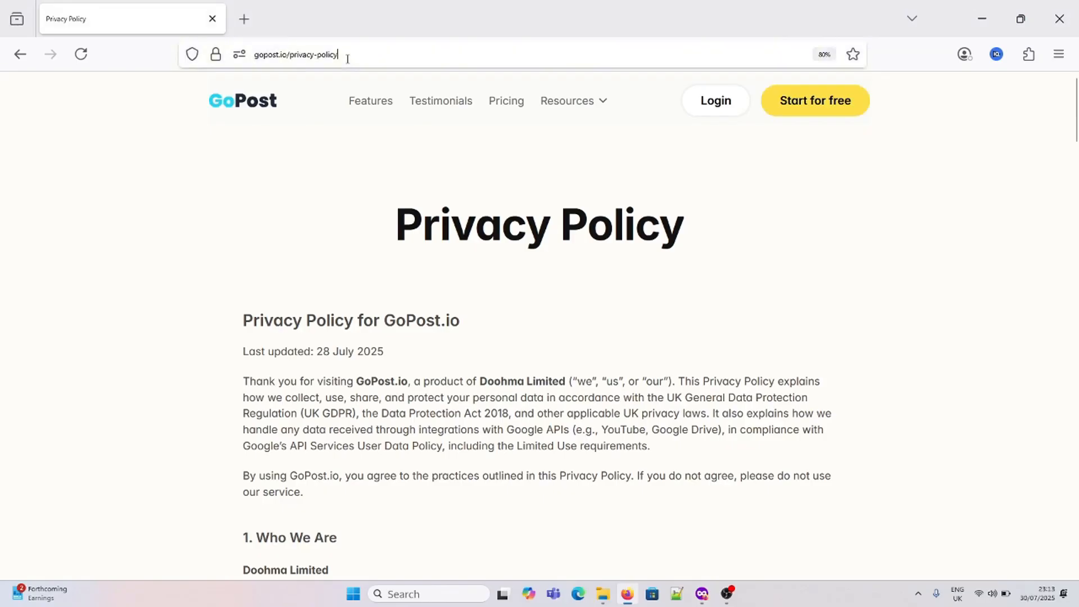
{"action": "left_click", "coordinate": [347, 59]}
{"action": "key", "text": "BackSpace"}
{"action": "key", "text": "BackSpace"}
{"action": "key", "text": "BackSpace"}
{"action": "key", "text": "BackSpace"}
{"action": "key", "text": "BackSpace"}
{"action": "key", "text": "BackSpace"}
{"action": "key", "text": "BackSpace"}
{"action": "key", "text": "BackSpace"}
{"action": "key", "text": "BackSpace"}
{"action": "key", "text": "BackSpace"}
{"action": "key", "text": "BackSpace"}
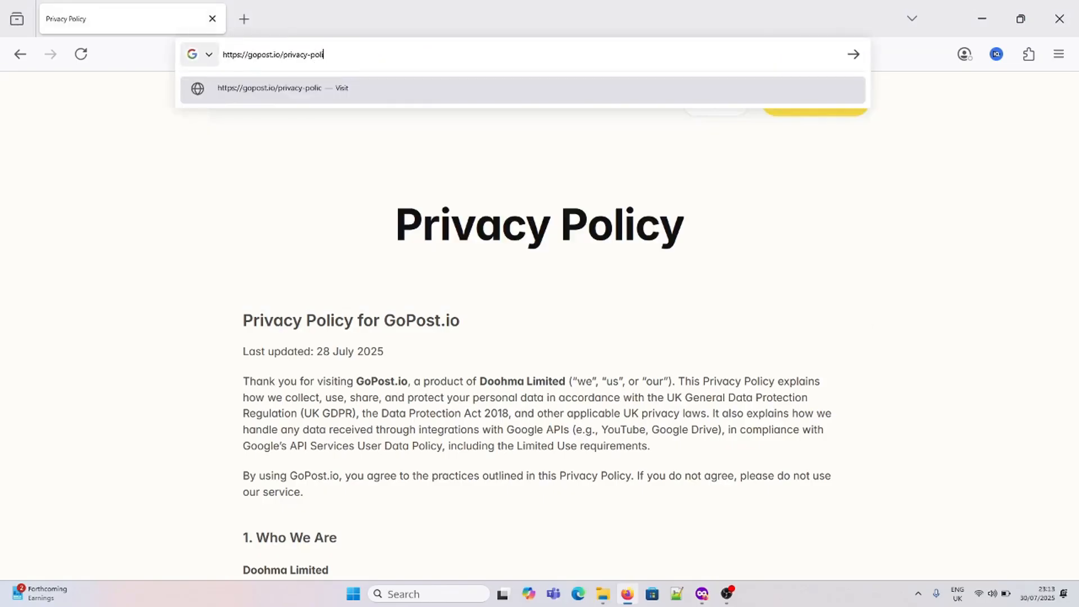
{"action": "key", "text": "BackSpace"}
{"action": "key", "text": "BackSpace"}
{"action": "key", "text": "BackSpace"}
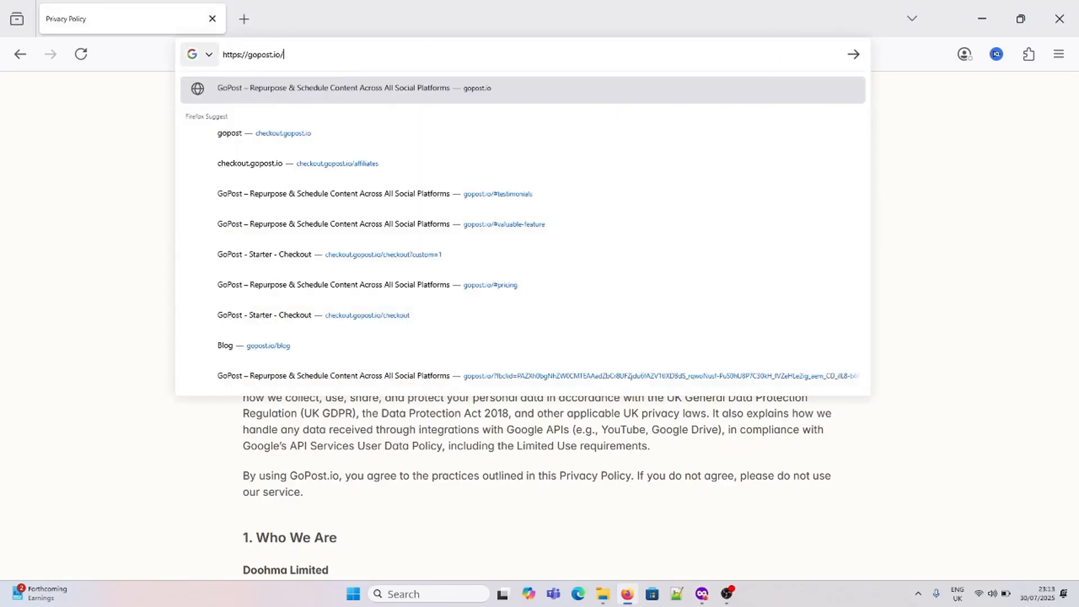
{"action": "key", "text": "Return"}
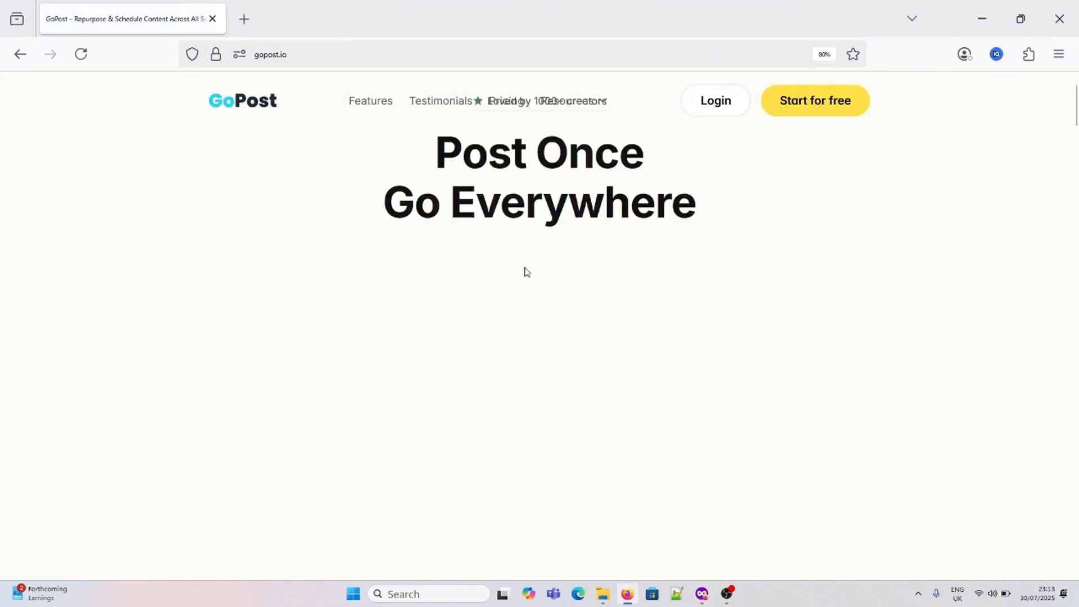
- Open the Privacy Policy from the Company links in the homepage footer
{"action": "scroll", "coordinate": [525, 270], "scroll_direction": "down", "scroll_amount": 15}
{"action": "scroll", "coordinate": [526, 268], "scroll_direction": "down", "scroll_amount": 10}
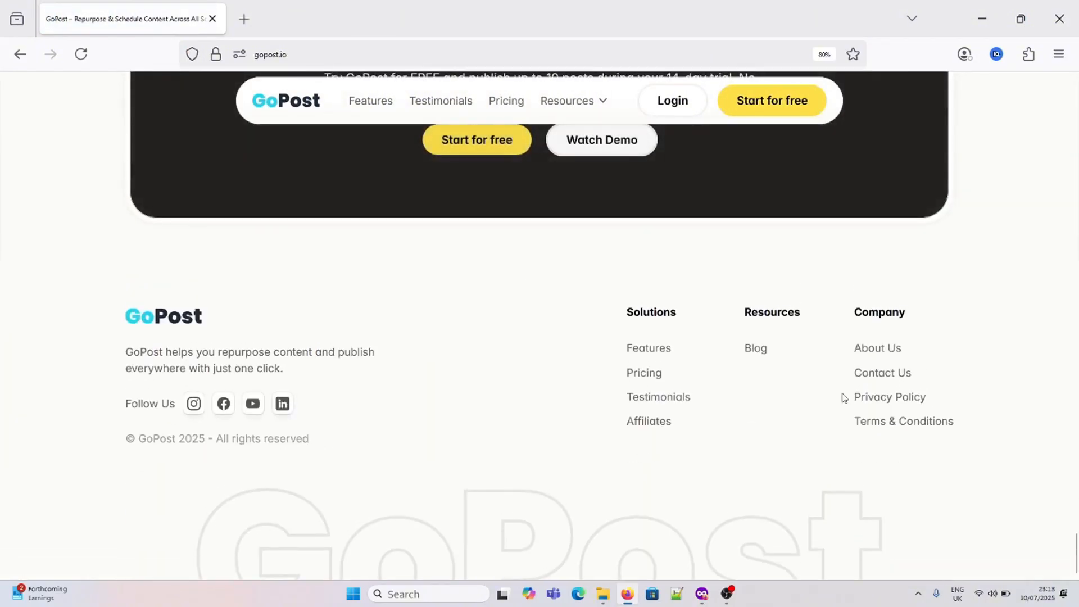
{"action": "left_click", "coordinate": [863, 397]}
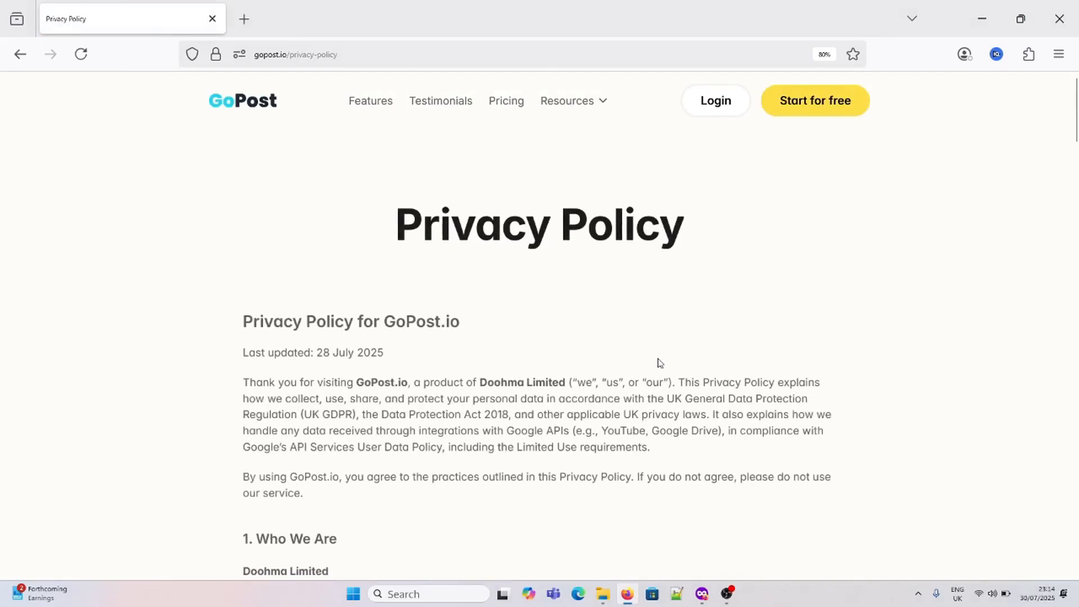
- Read through the privacy policy to section 5A, Sharing and Disclosure of Google User Data
{"action": "scroll", "coordinate": [660, 362], "scroll_direction": "down", "scroll_amount": 3}
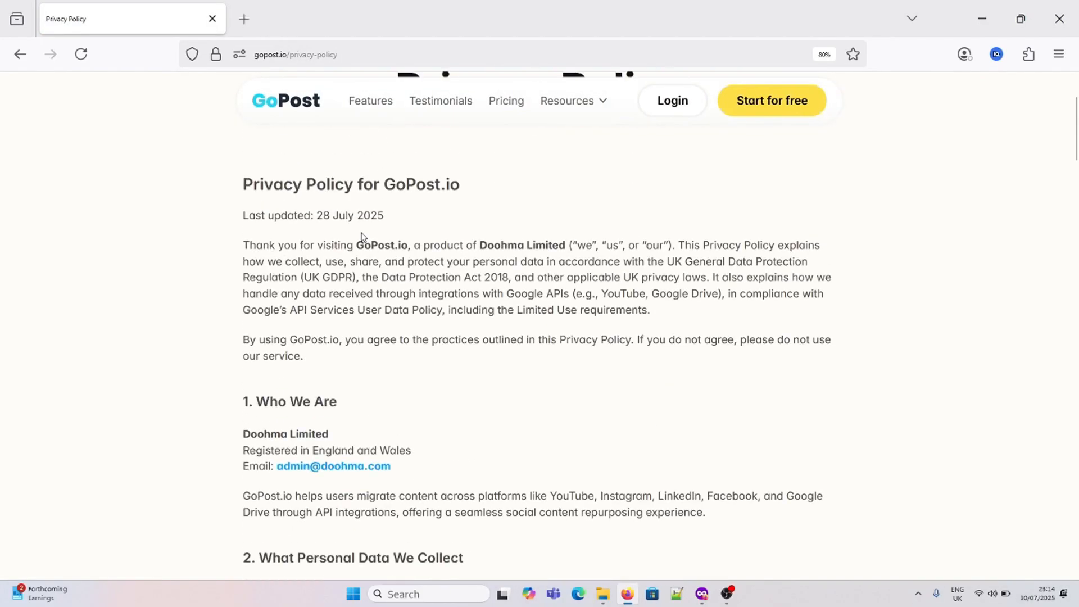
{"action": "scroll", "coordinate": [481, 348], "scroll_direction": "down", "scroll_amount": 1}
{"action": "scroll", "coordinate": [481, 351], "scroll_direction": "down", "scroll_amount": 12}
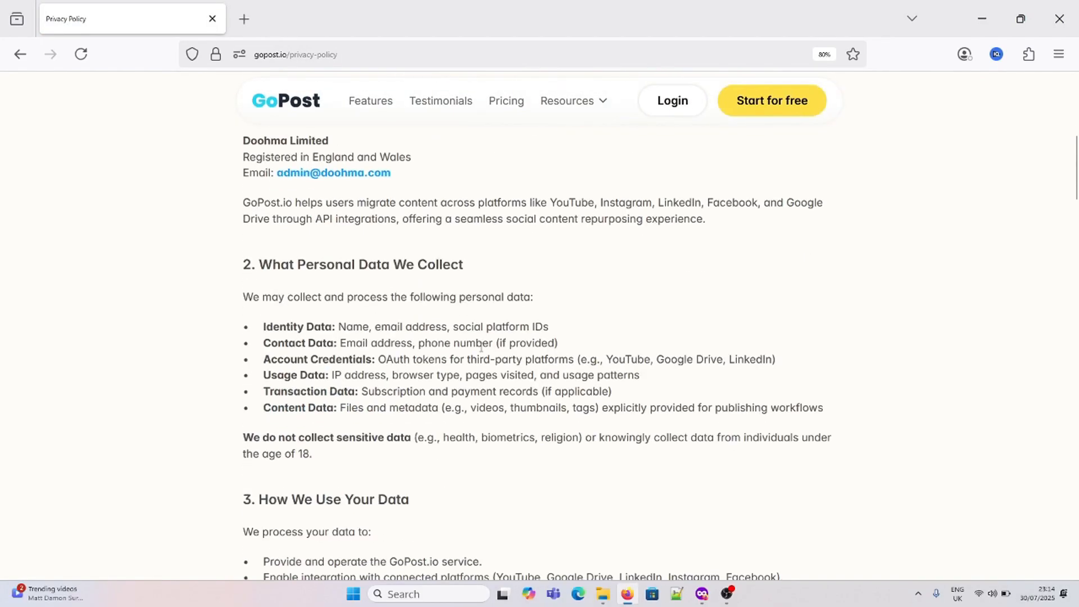
{"action": "scroll", "coordinate": [481, 348], "scroll_direction": "down", "scroll_amount": 8}
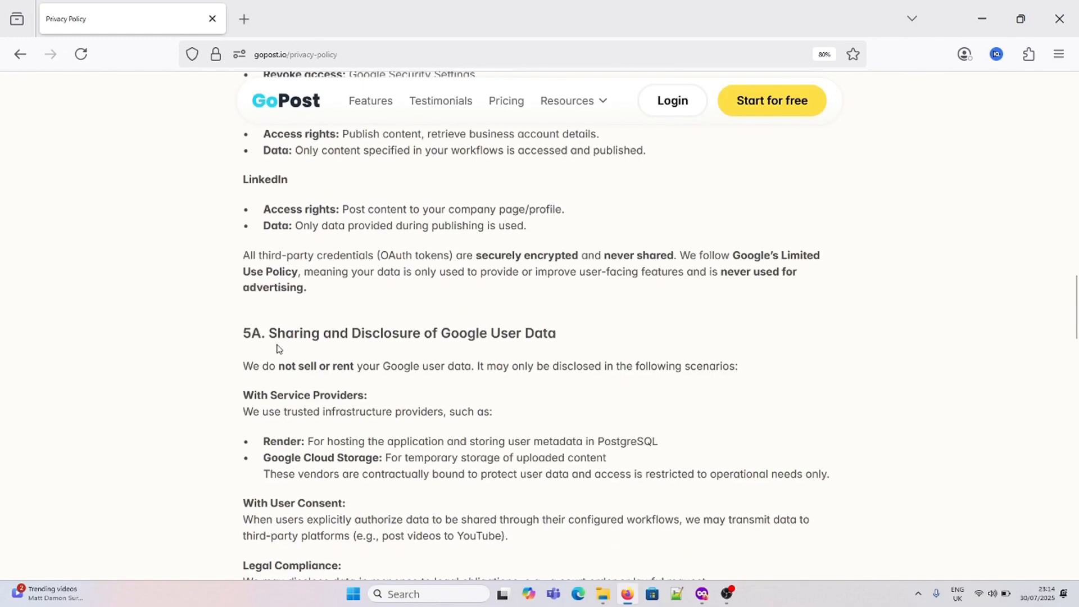
{"action": "scroll", "coordinate": [340, 364], "scroll_direction": "down", "scroll_amount": 1}
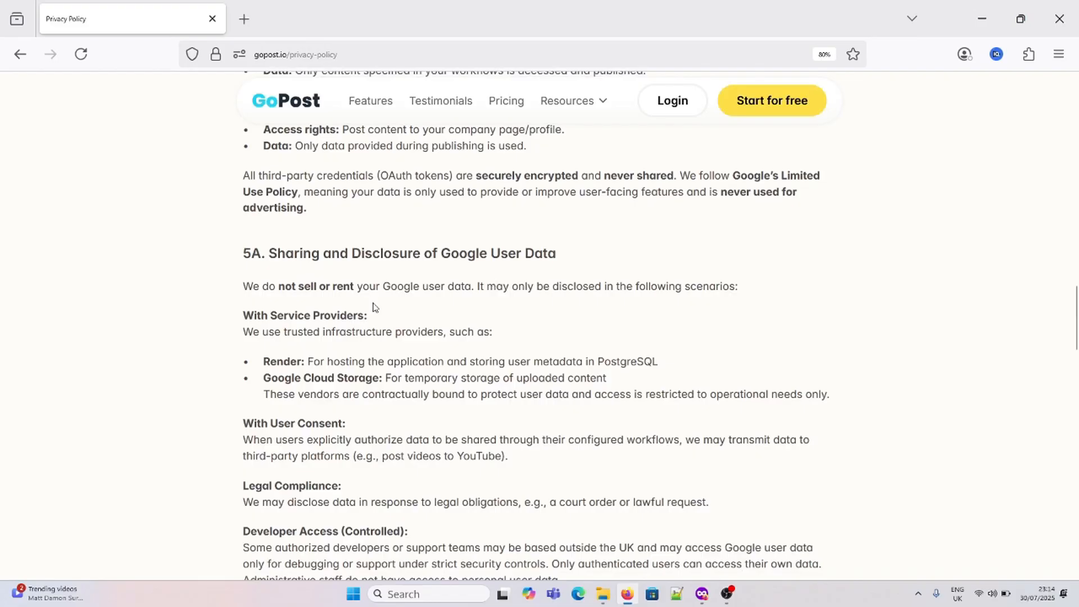
{"action": "scroll", "coordinate": [374, 306], "scroll_direction": "down", "scroll_amount": 1}
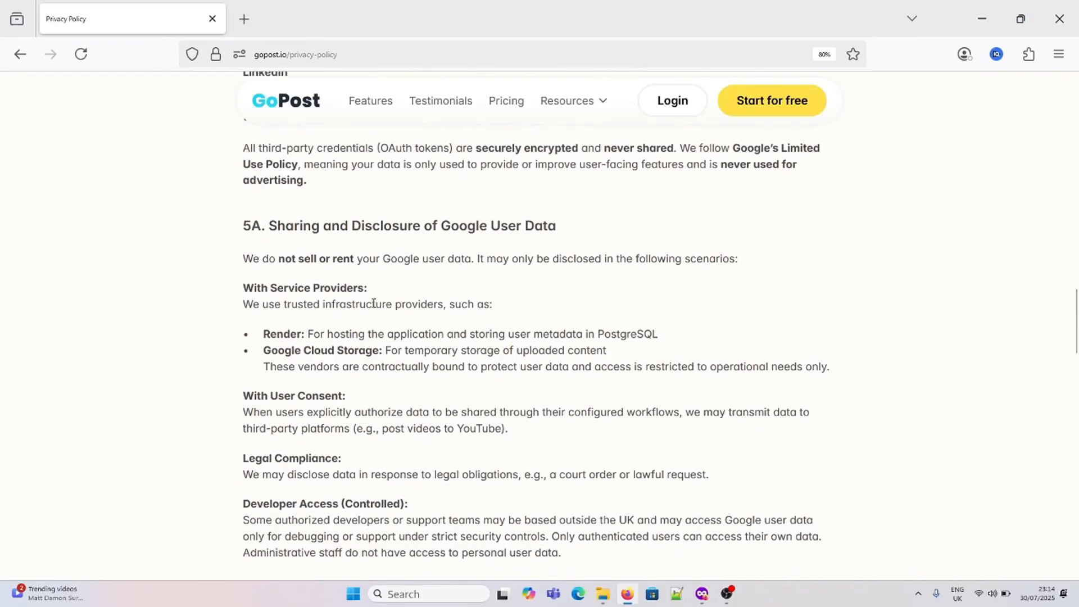
{"action": "scroll", "coordinate": [374, 304], "scroll_direction": "down", "scroll_amount": 1}
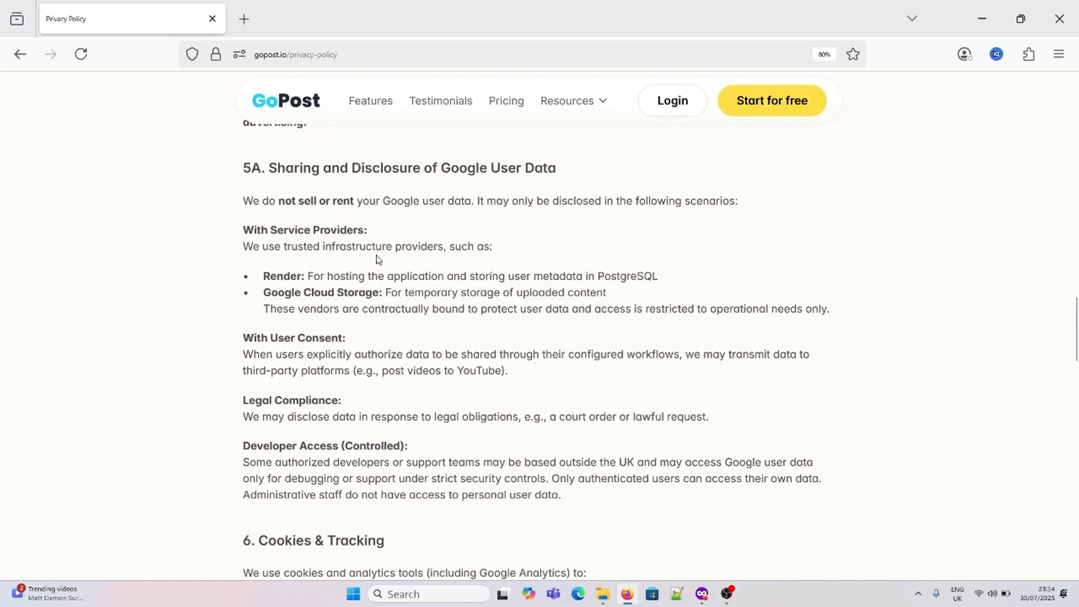
- Review the issues raised in the OAuth verification email in the Gmail window and return to the privacy policy
{"action": "mouse_move", "coordinate": [703, 593]}
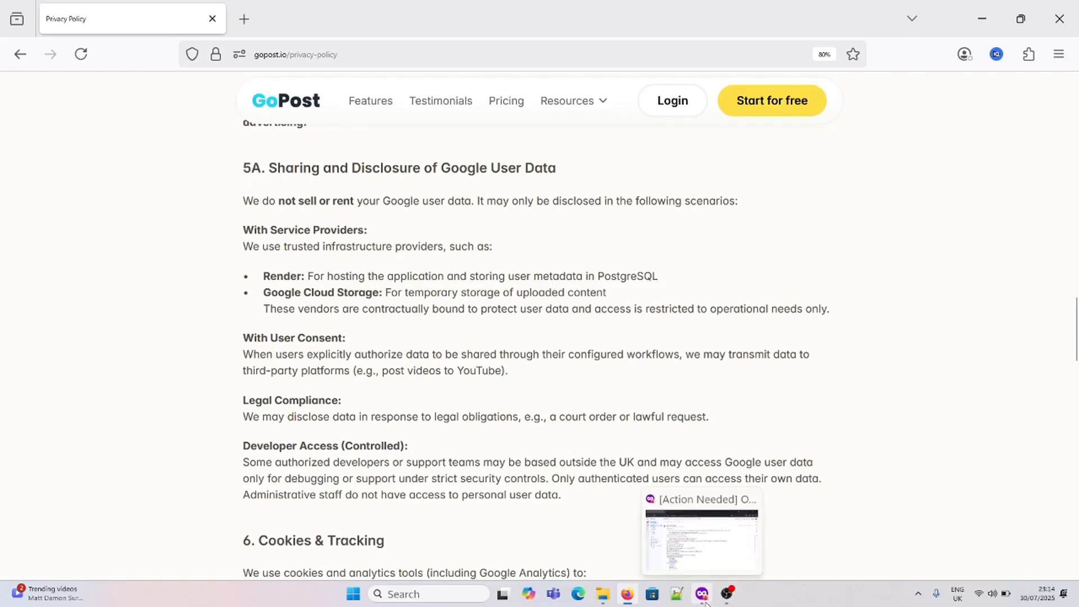
{"action": "left_click", "coordinate": [691, 564]}
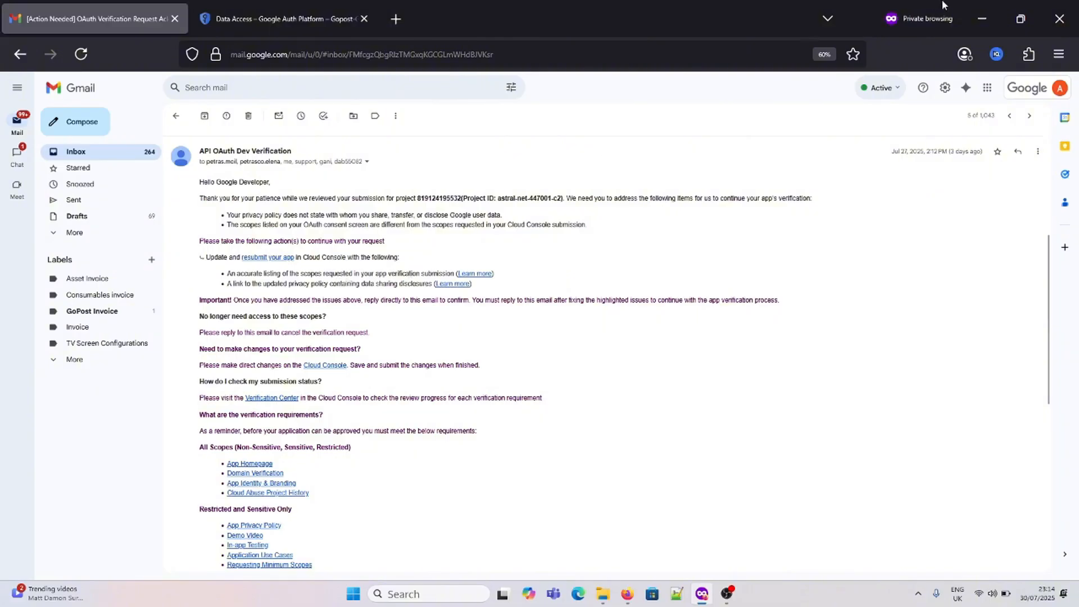
{"action": "left_click", "coordinate": [969, 8]}
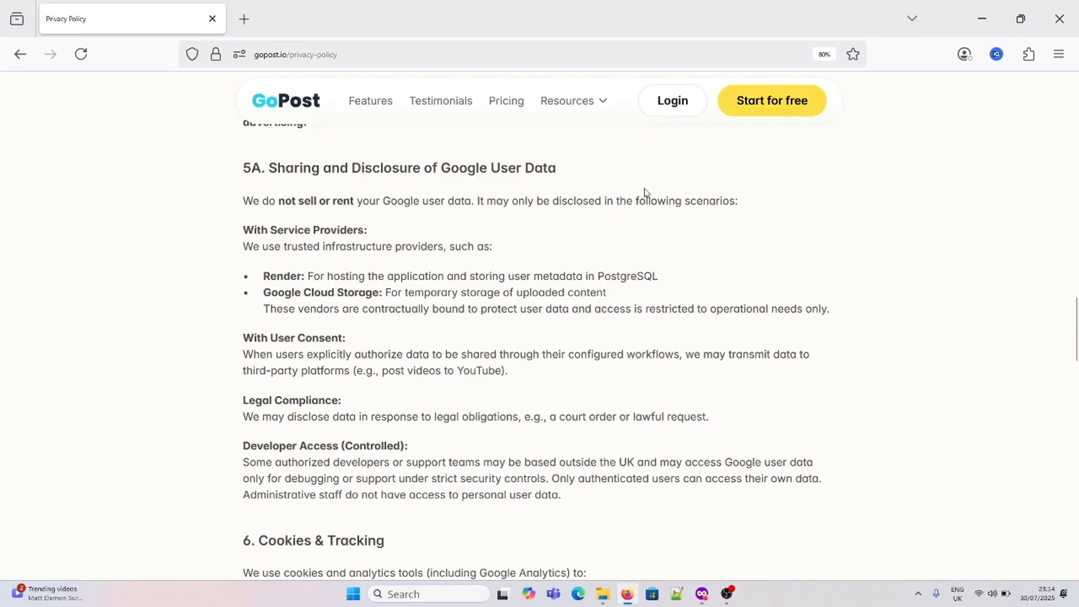
- Open the GoPost app through the site's login and log out of the current account
{"action": "left_click", "coordinate": [684, 110]}
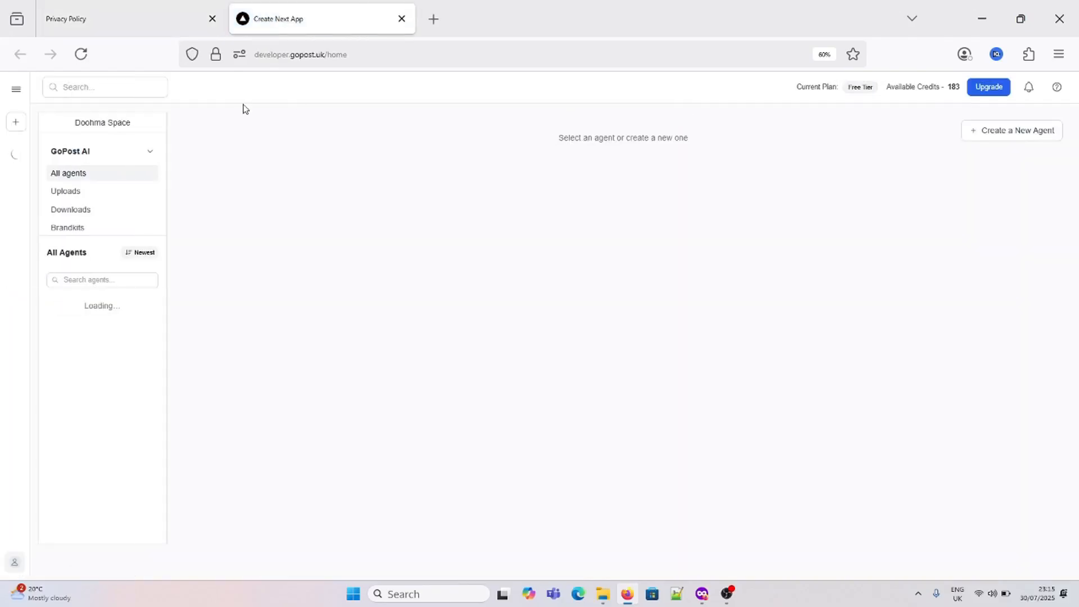
{"action": "left_click", "coordinate": [17, 90]}
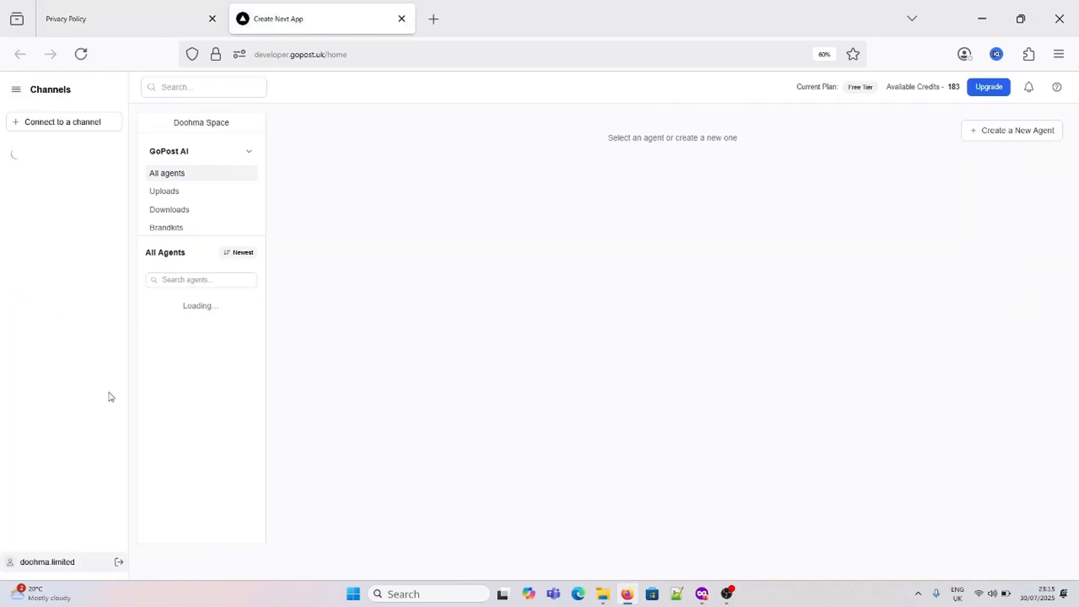
{"action": "left_click", "coordinate": [118, 564]}
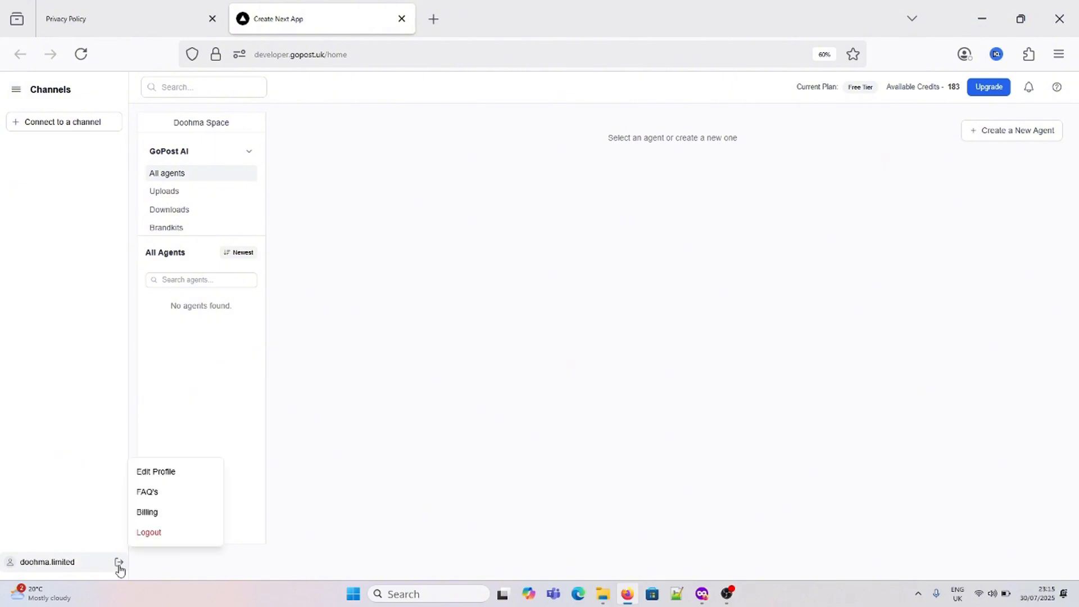
{"action": "left_click", "coordinate": [153, 535]}
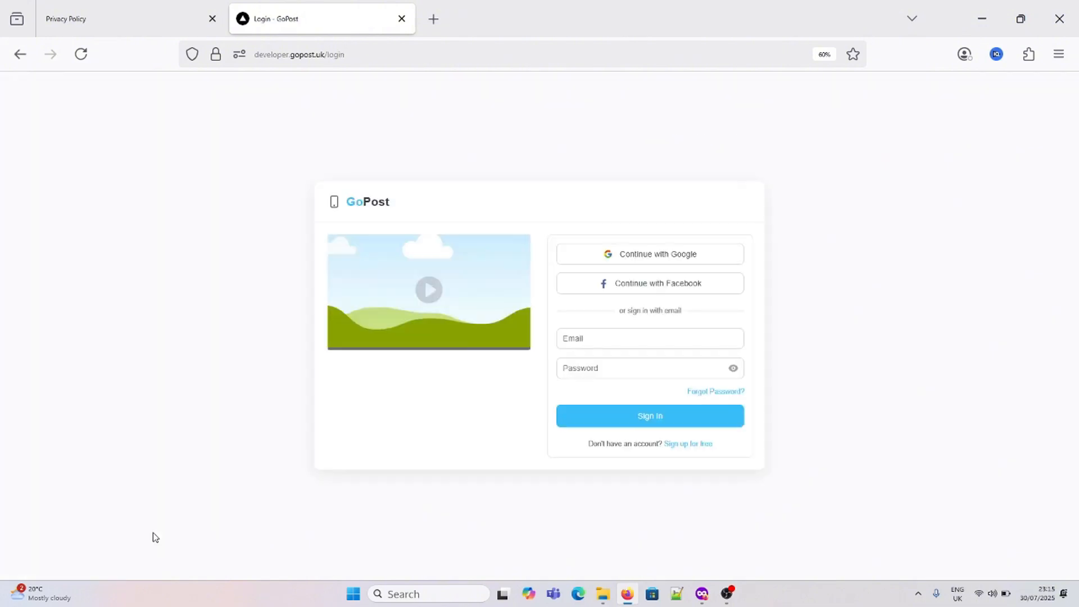
- Sign in to GoPost with the Doohma Limited Google account, enlarging the Google sign-in window to show the full consent page before continuing
{"action": "left_click", "coordinate": [602, 258]}
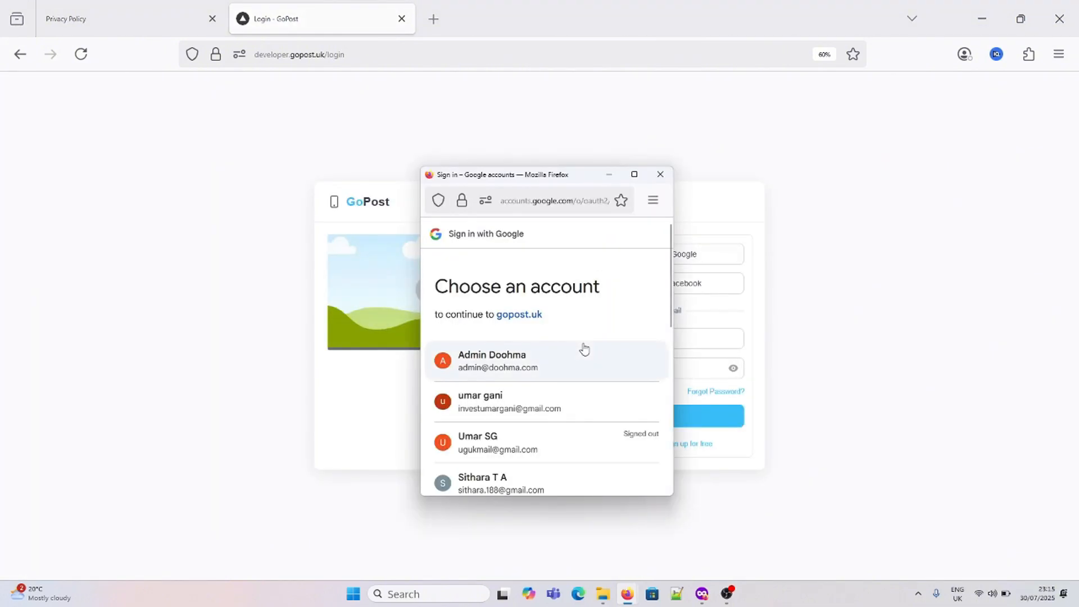
{"action": "scroll", "coordinate": [585, 350], "scroll_direction": "down", "scroll_amount": 3}
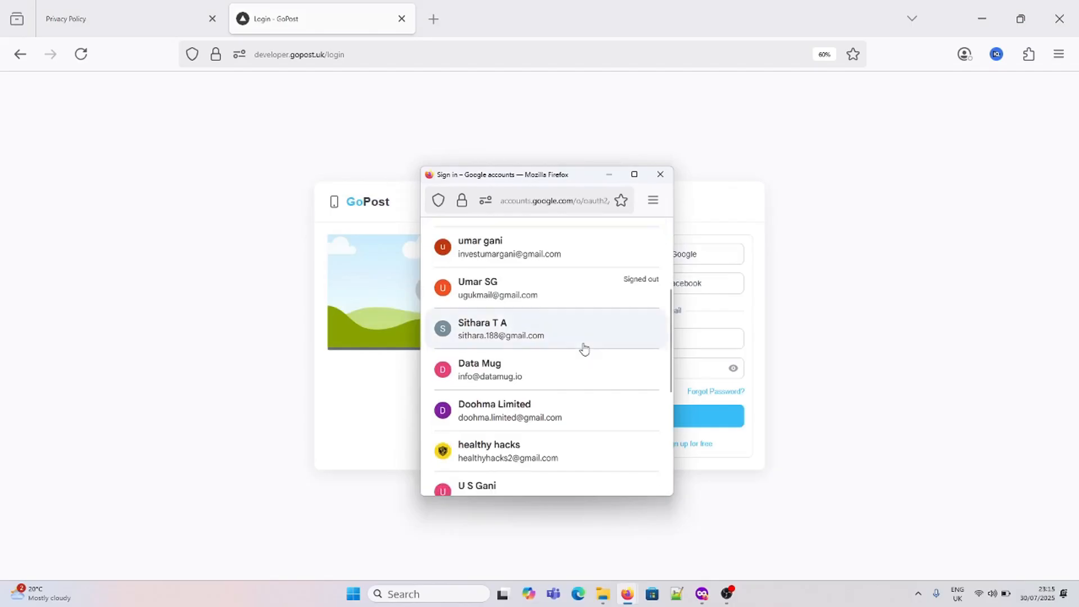
{"action": "left_click", "coordinate": [539, 410]}
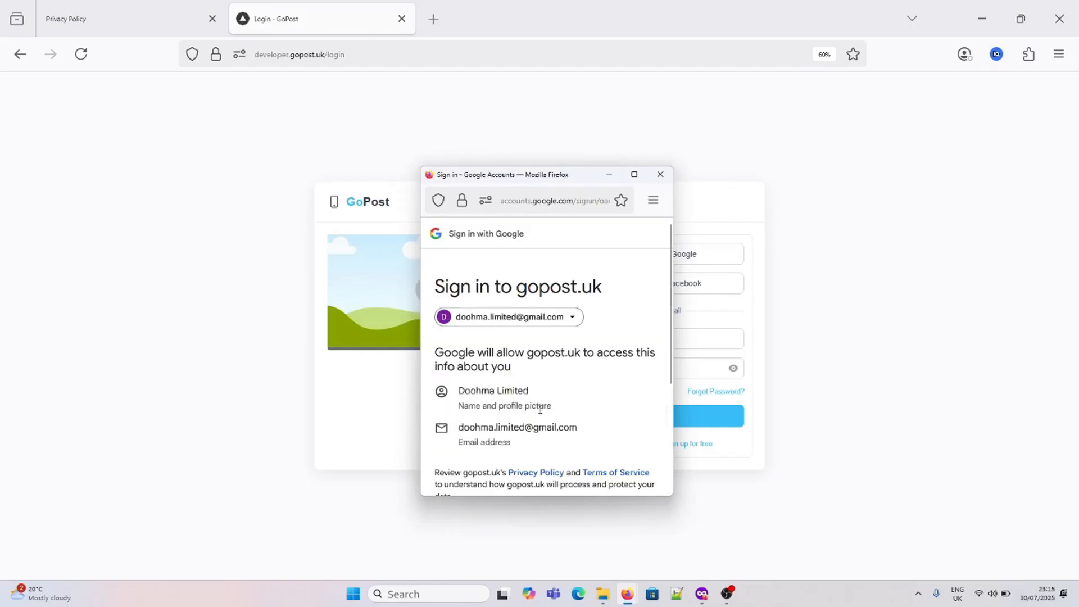
{"action": "scroll", "coordinate": [541, 409], "scroll_direction": "down", "scroll_amount": 1}
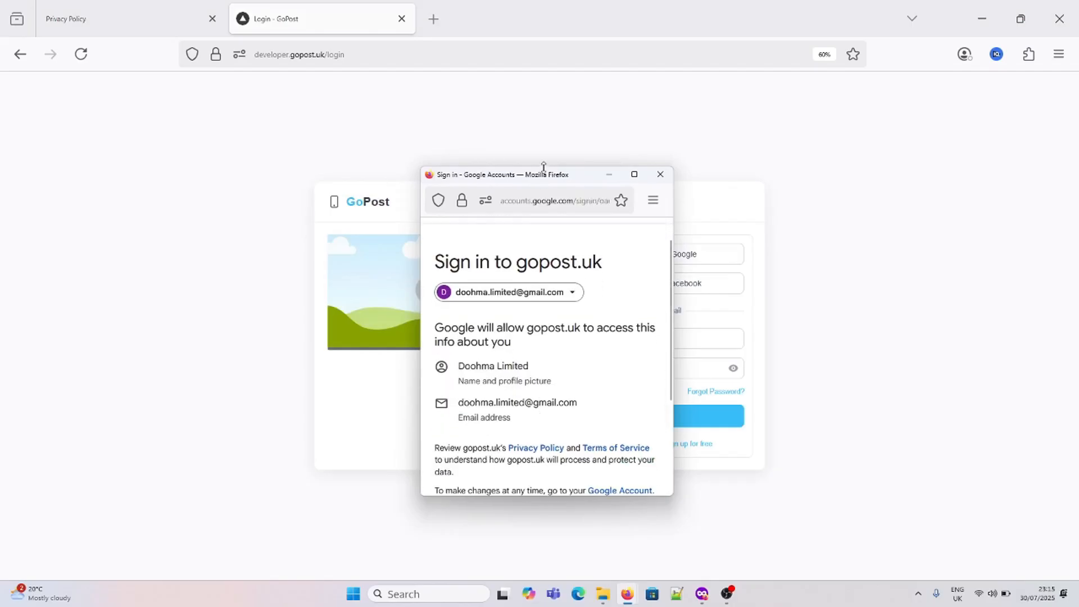
{"action": "left_click_drag", "start_coordinate": [544, 167], "coordinate": [531, 65]}
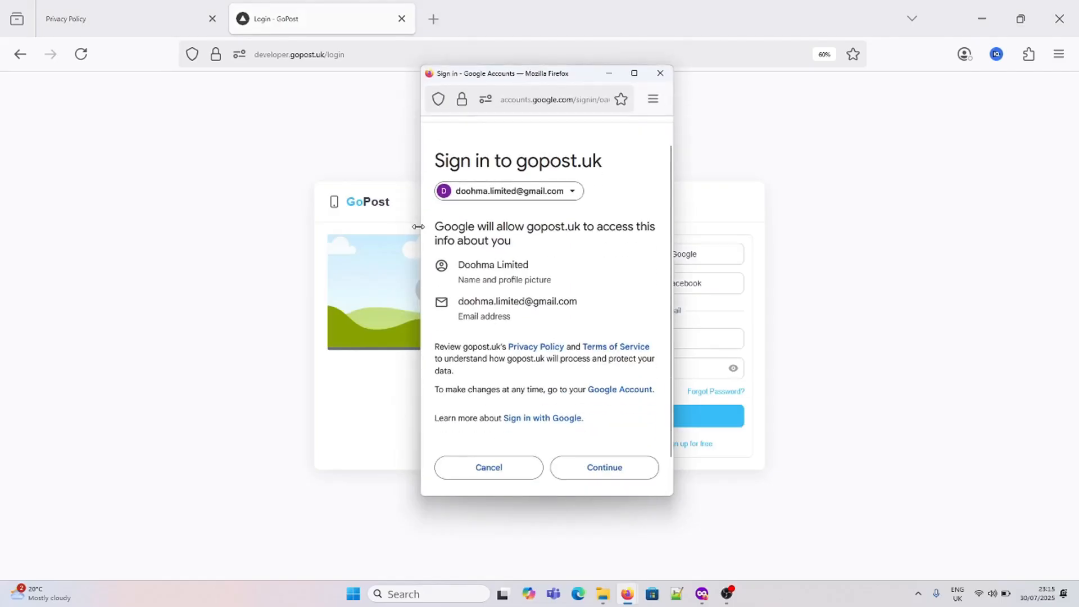
{"action": "left_click_drag", "start_coordinate": [420, 227], "coordinate": [200, 227]}
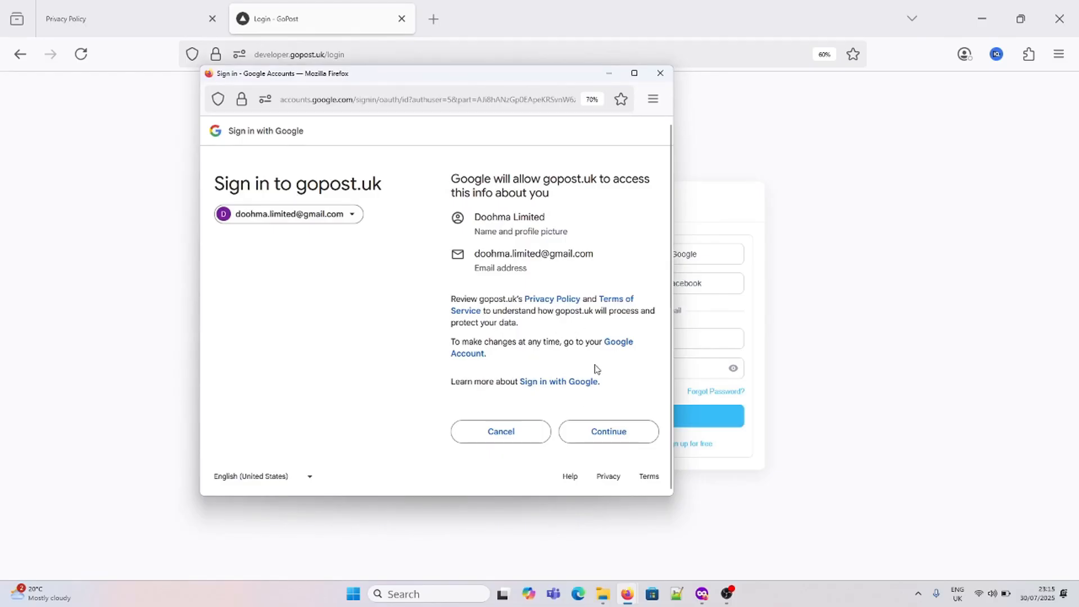
{"action": "left_click", "coordinate": [603, 441]}
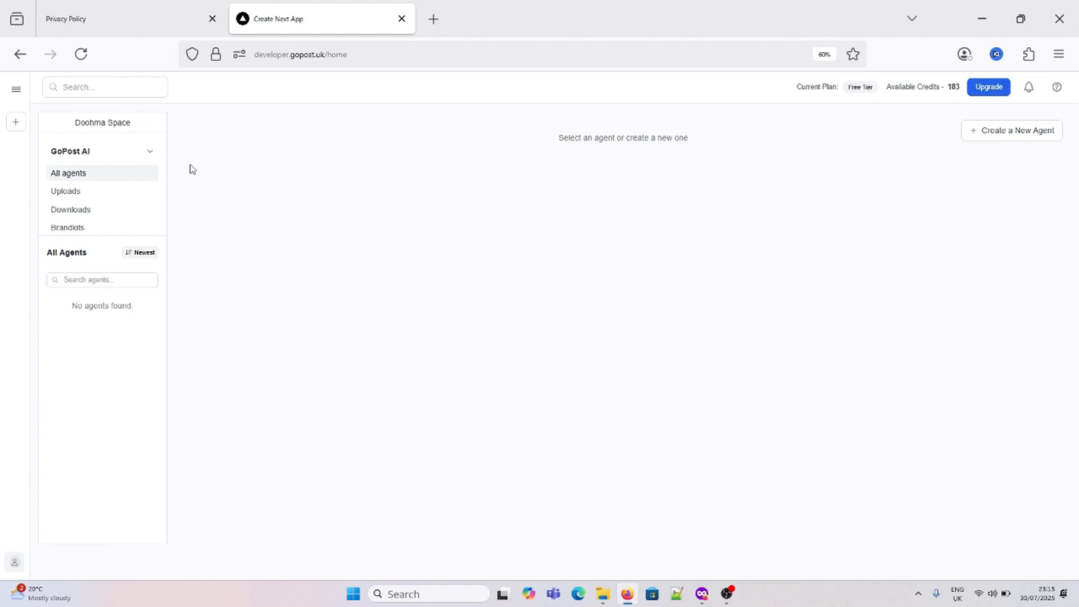
- Connect a Google Drive channel named Google Drive, authorising with the Doohma Limited account up to the additional access request
{"action": "left_click", "coordinate": [15, 125]}
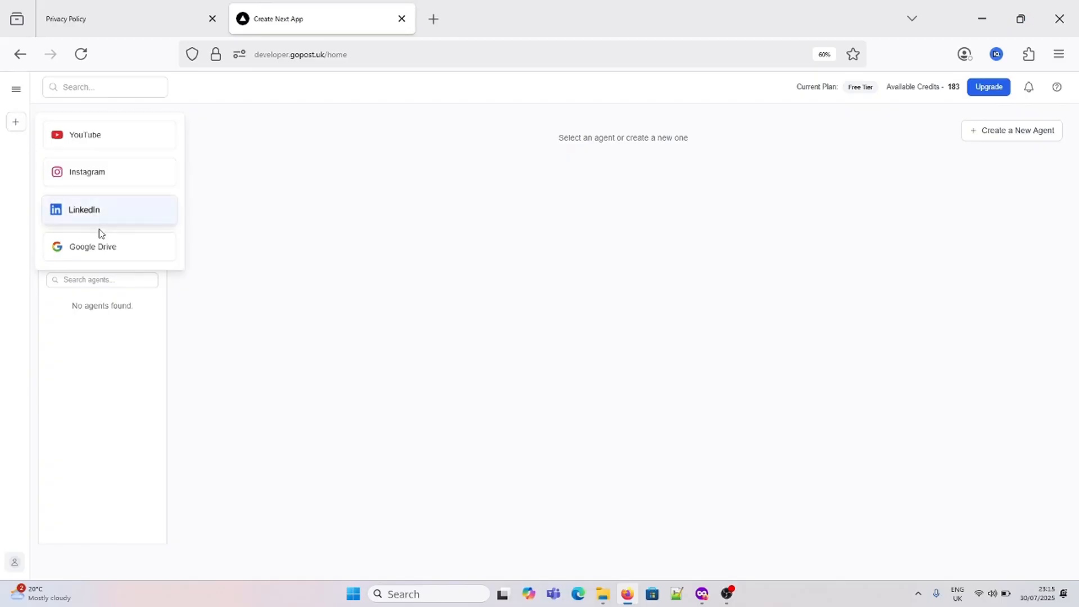
{"action": "left_click", "coordinate": [105, 249]}
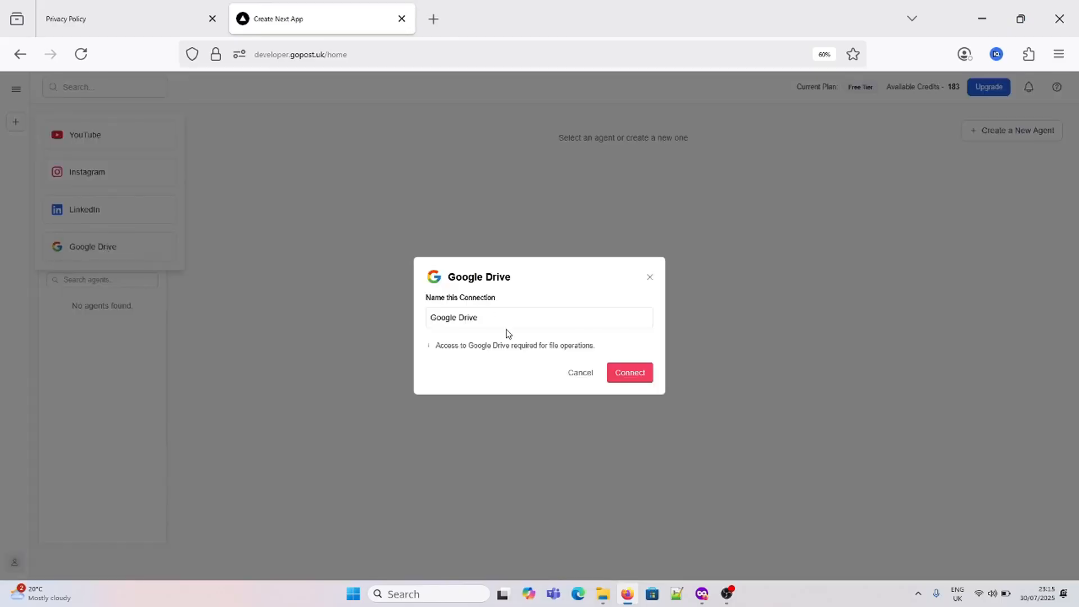
{"action": "left_click", "coordinate": [643, 378]}
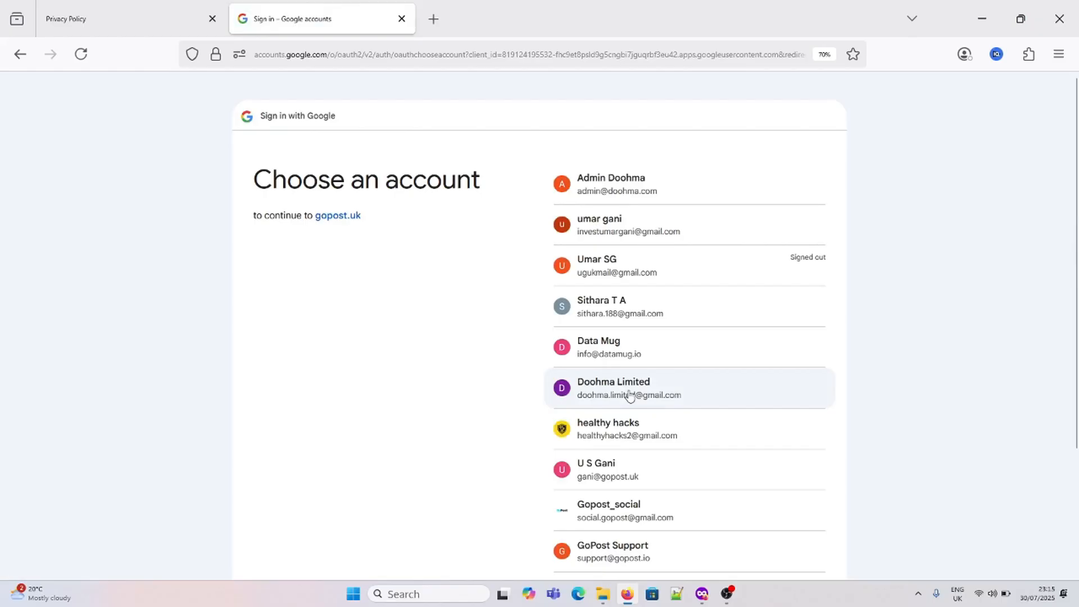
{"action": "left_click", "coordinate": [629, 395]}
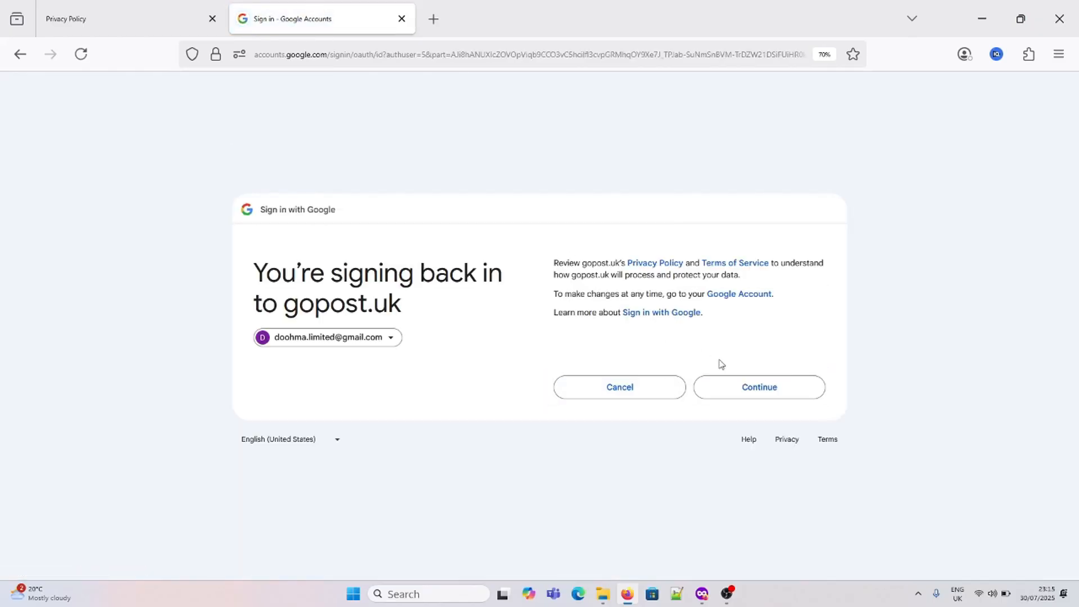
{"action": "left_click", "coordinate": [744, 393]}
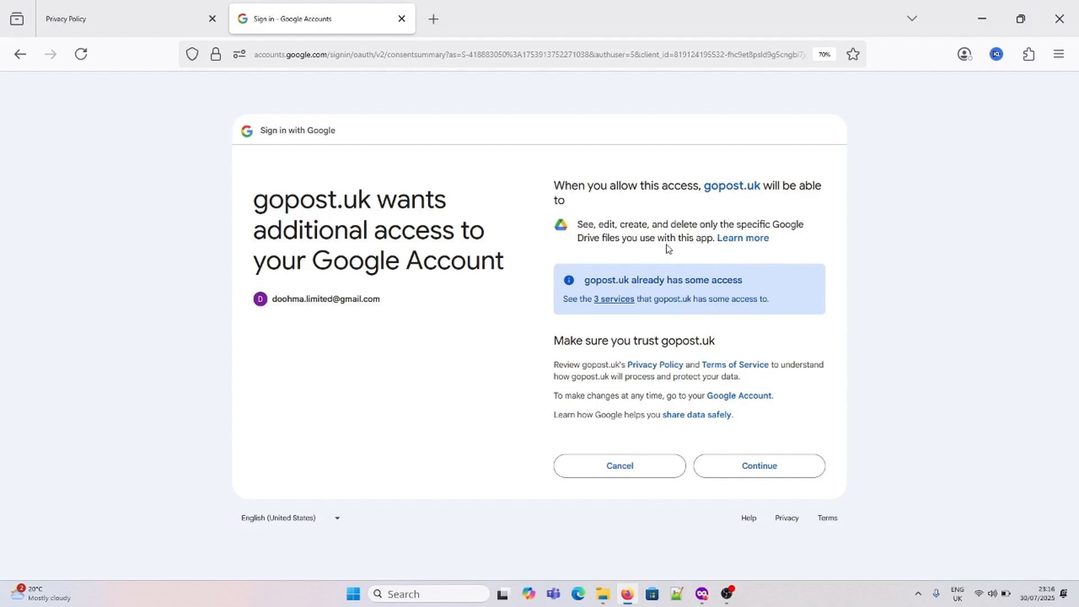
- Expand the details of all three services gopost.uk already has access to, and grant the additional Google Drive access
{"action": "left_click", "coordinate": [626, 301]}
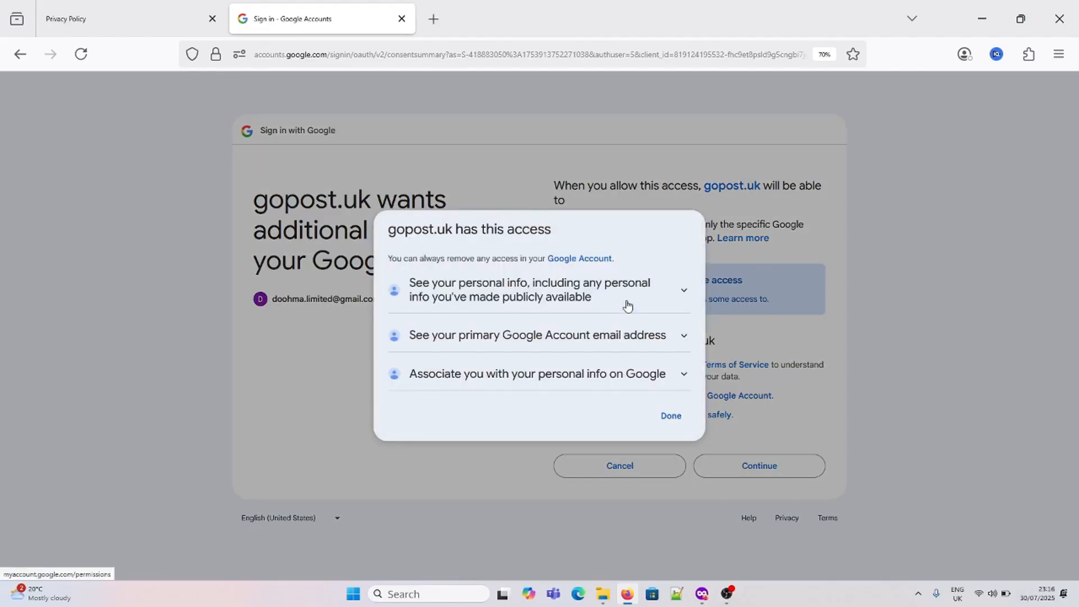
{"action": "left_click", "coordinate": [534, 300]}
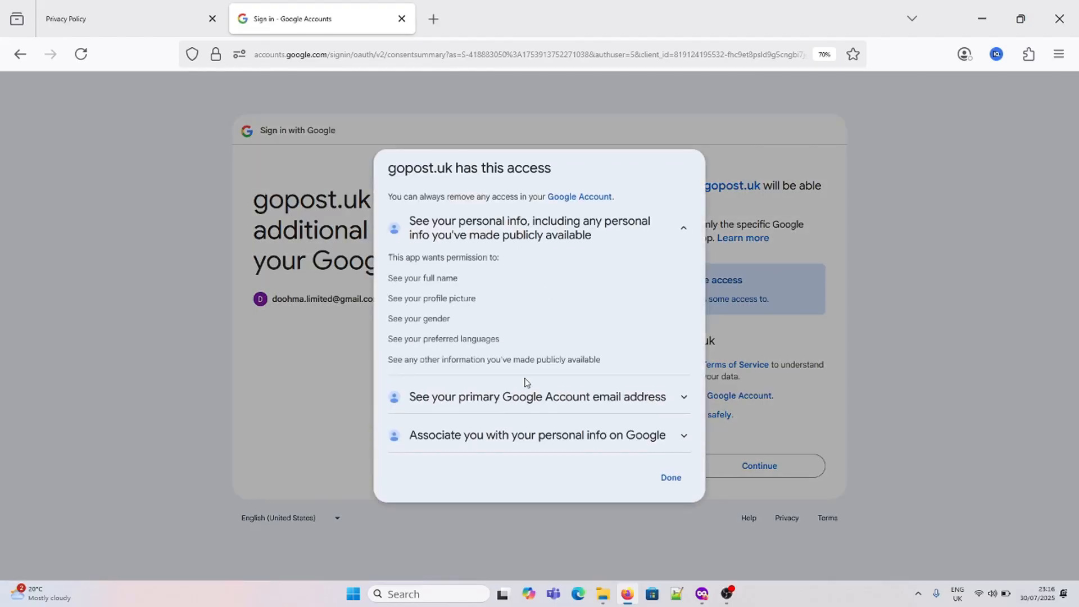
{"action": "left_click", "coordinate": [550, 408]}
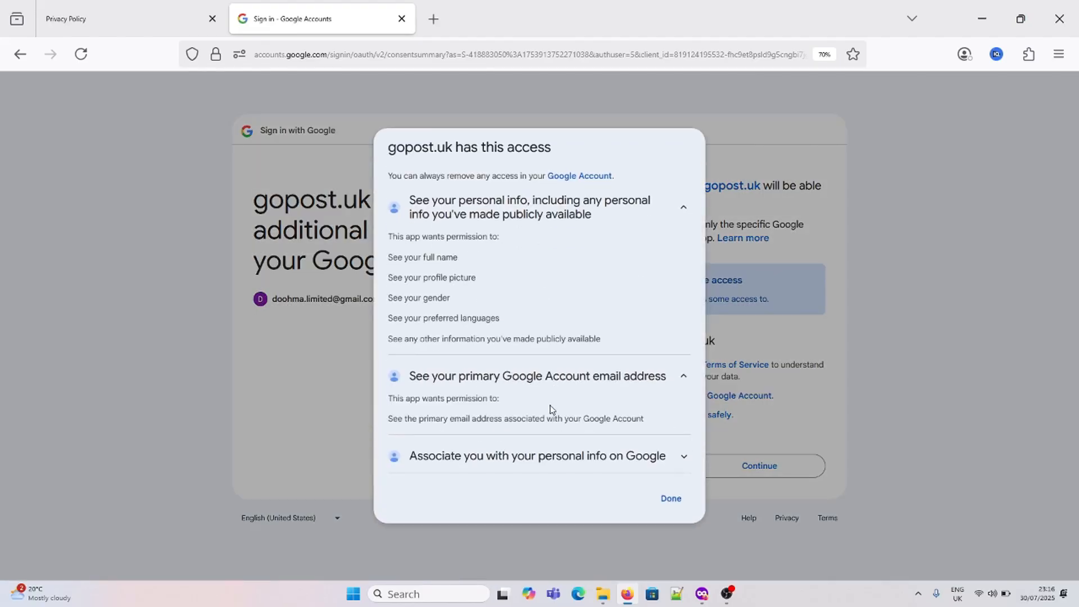
{"action": "left_click", "coordinate": [547, 456]}
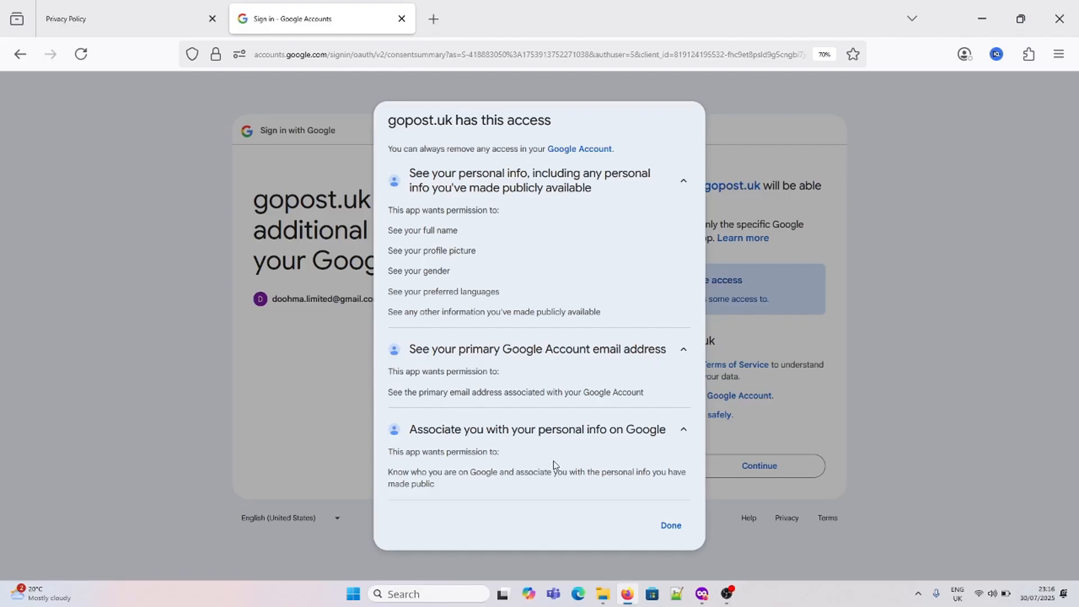
{"action": "left_click", "coordinate": [669, 527]}
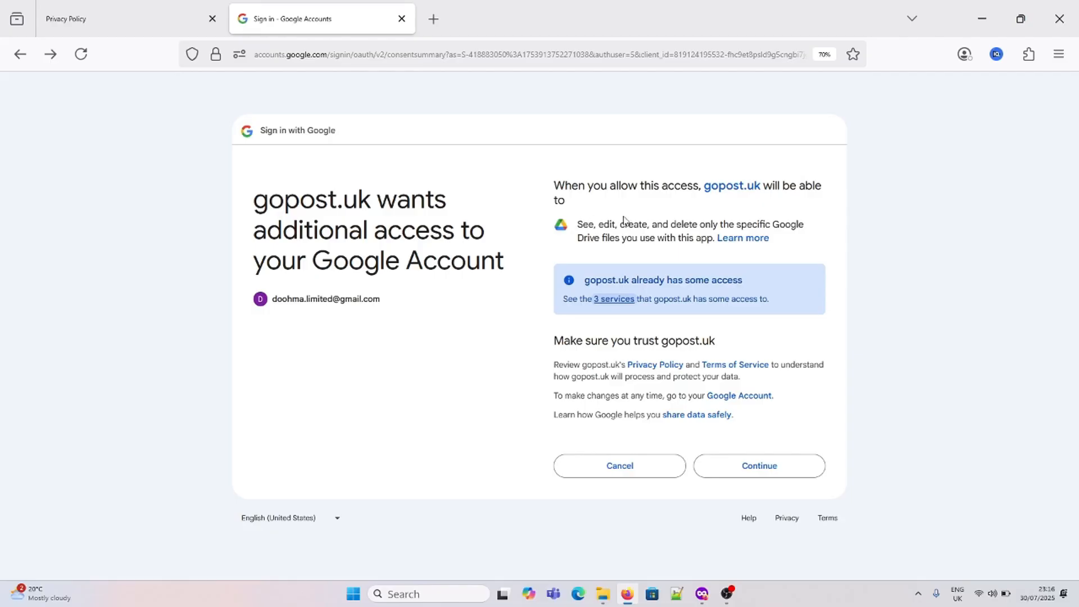
{"action": "left_click", "coordinate": [762, 466]}
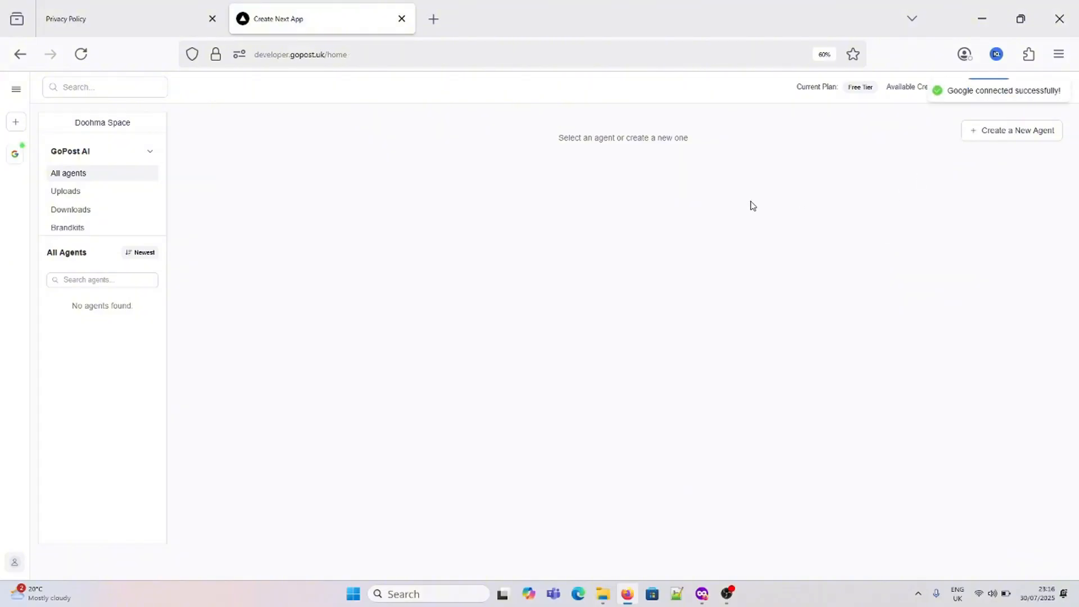
- Connect a YouTube channel named YouTube with Standard permissions, authorising with the Doohma Limited account past the unverified-app warning up to the additional access request
{"action": "left_click", "coordinate": [15, 122]}
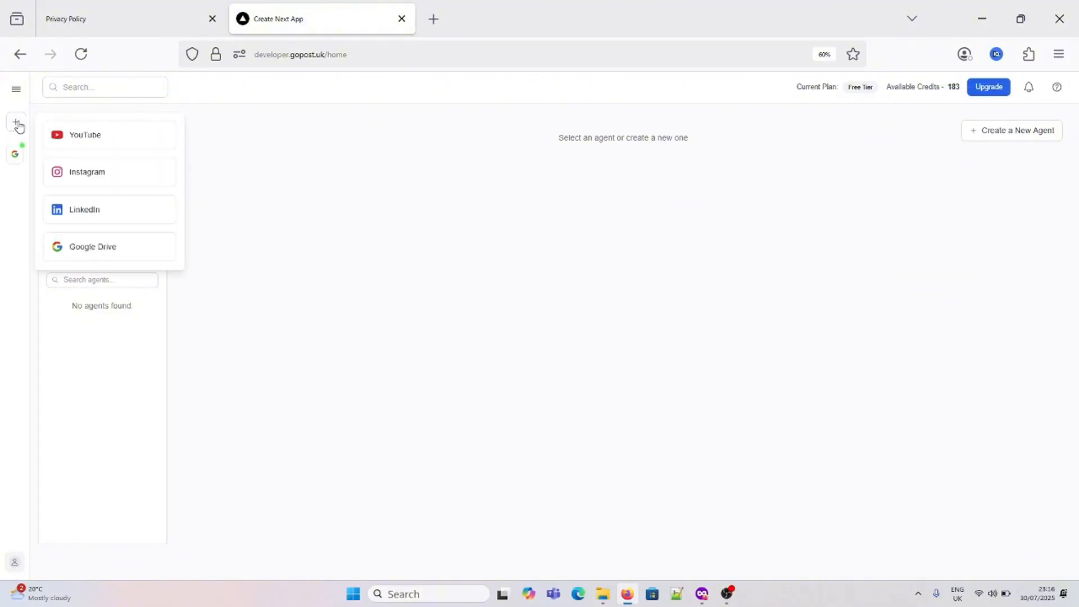
{"action": "left_click", "coordinate": [84, 141]}
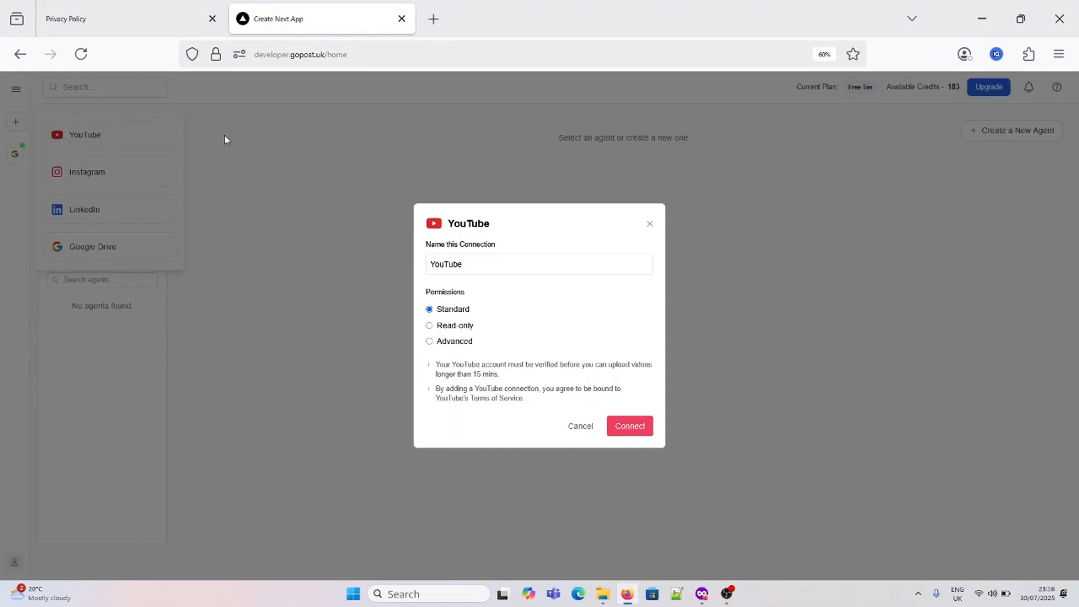
{"action": "left_click", "coordinate": [633, 432]}
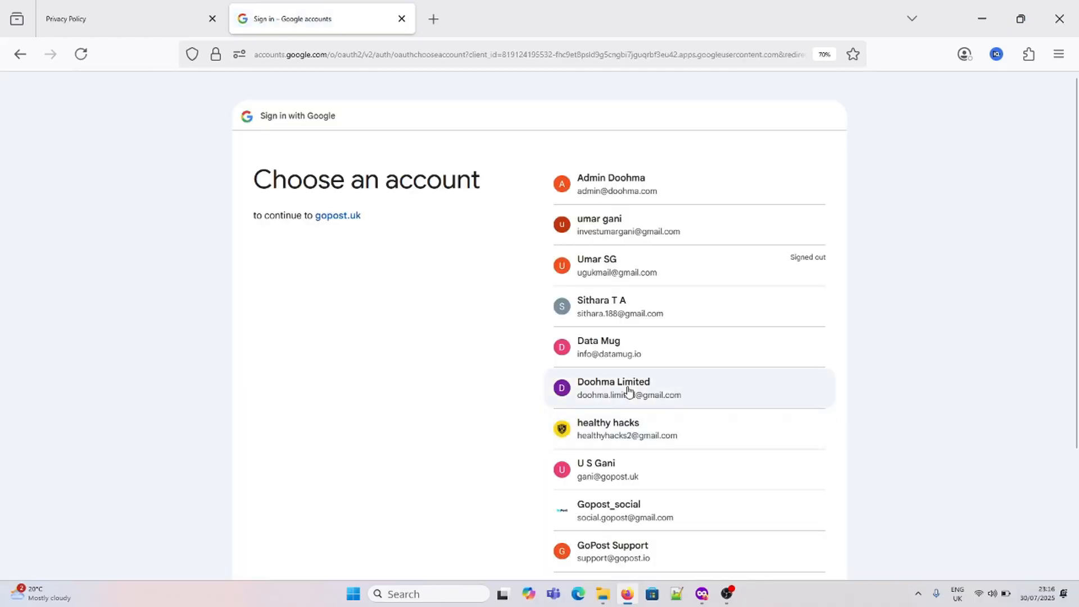
{"action": "left_click", "coordinate": [629, 390]}
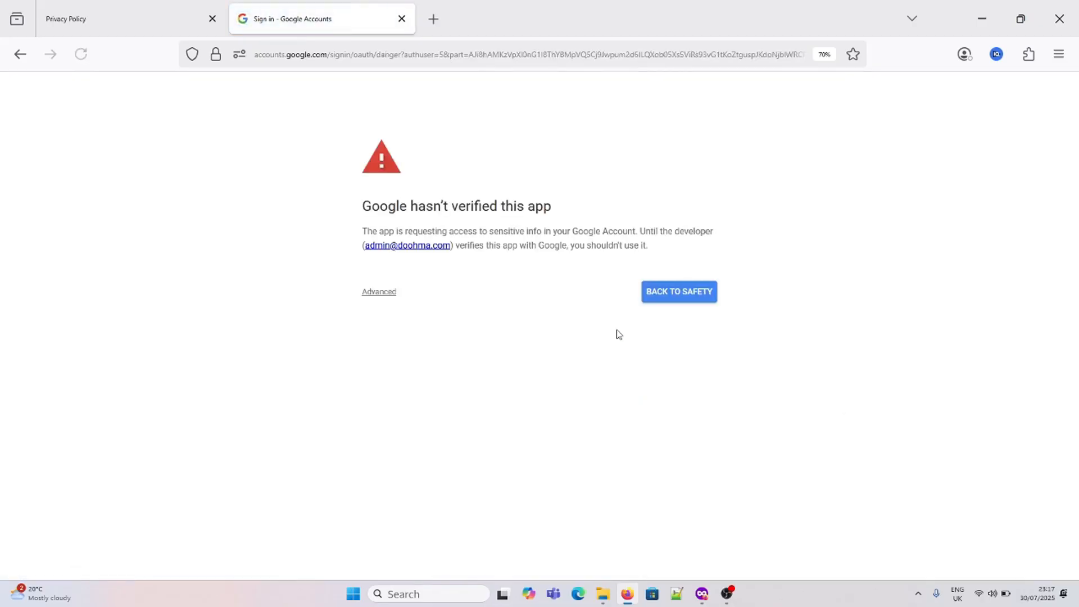
{"action": "left_click", "coordinate": [387, 293]}
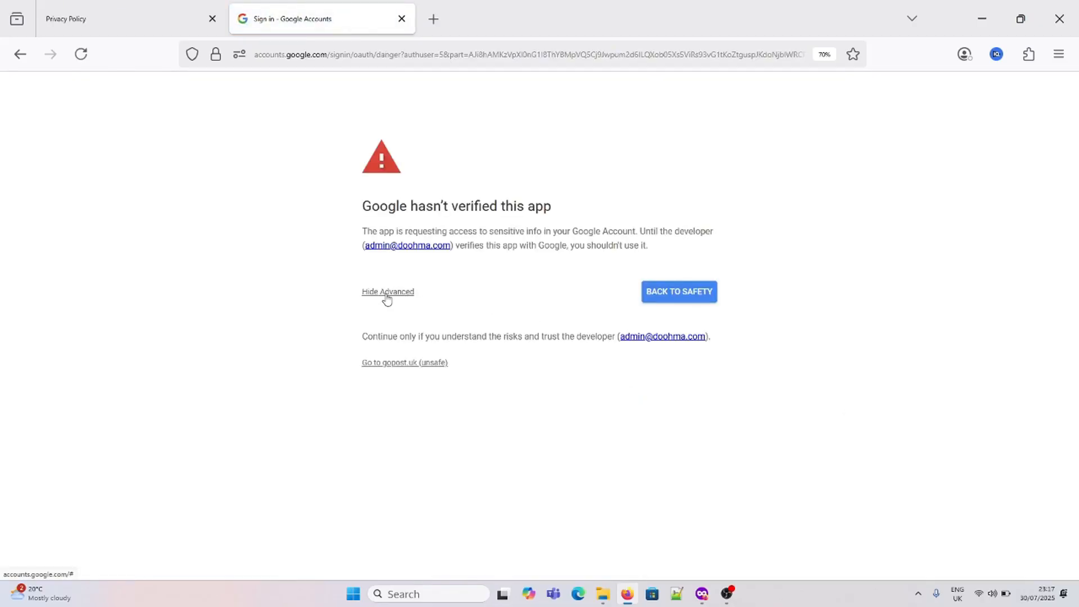
{"action": "left_click", "coordinate": [403, 365]}
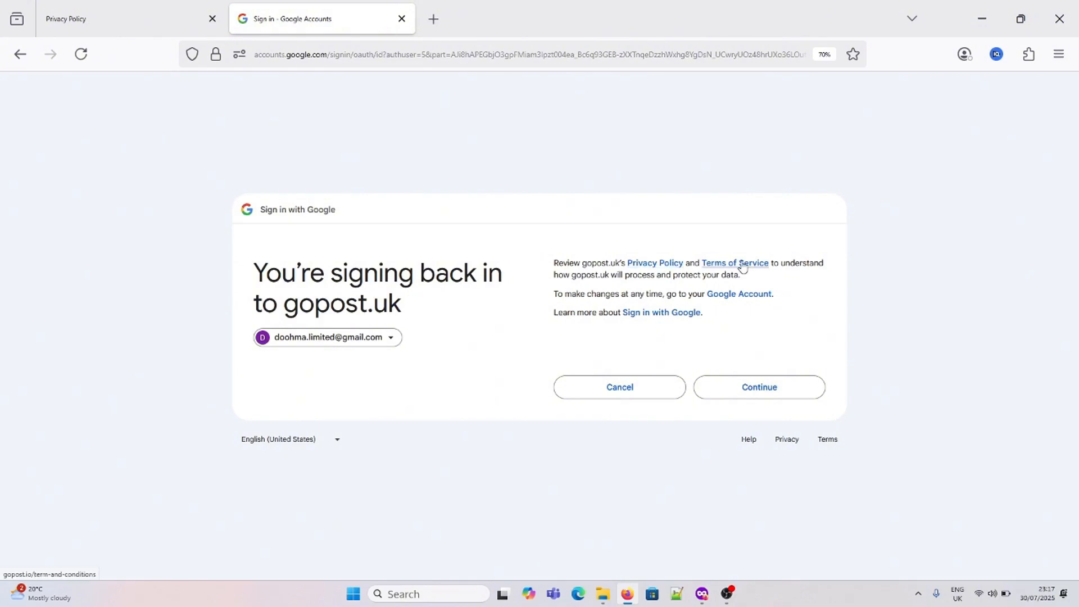
{"action": "left_click", "coordinate": [757, 392]}
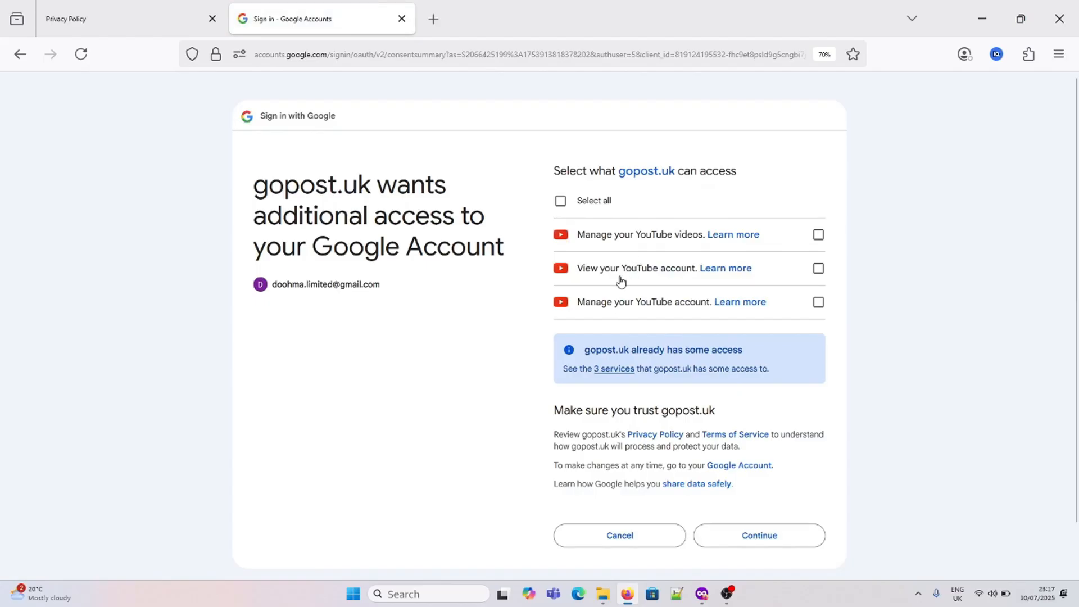
- Select all requested YouTube permissions and review the details of each service gopost.uk already has access to
{"action": "left_click", "coordinate": [561, 202]}
{"action": "left_click", "coordinate": [614, 369]}
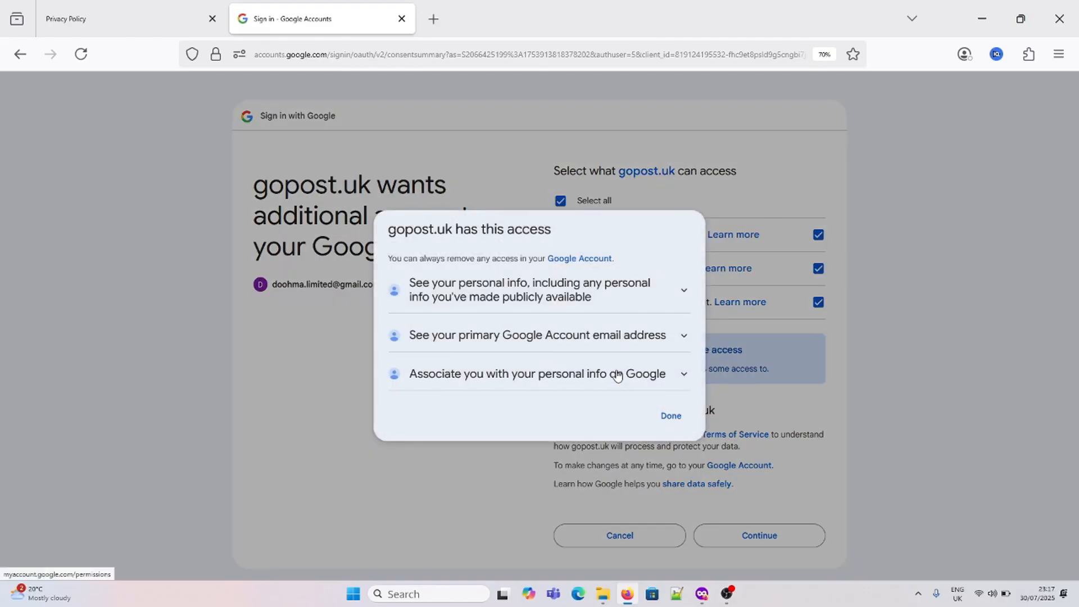
{"action": "left_click", "coordinate": [515, 297]}
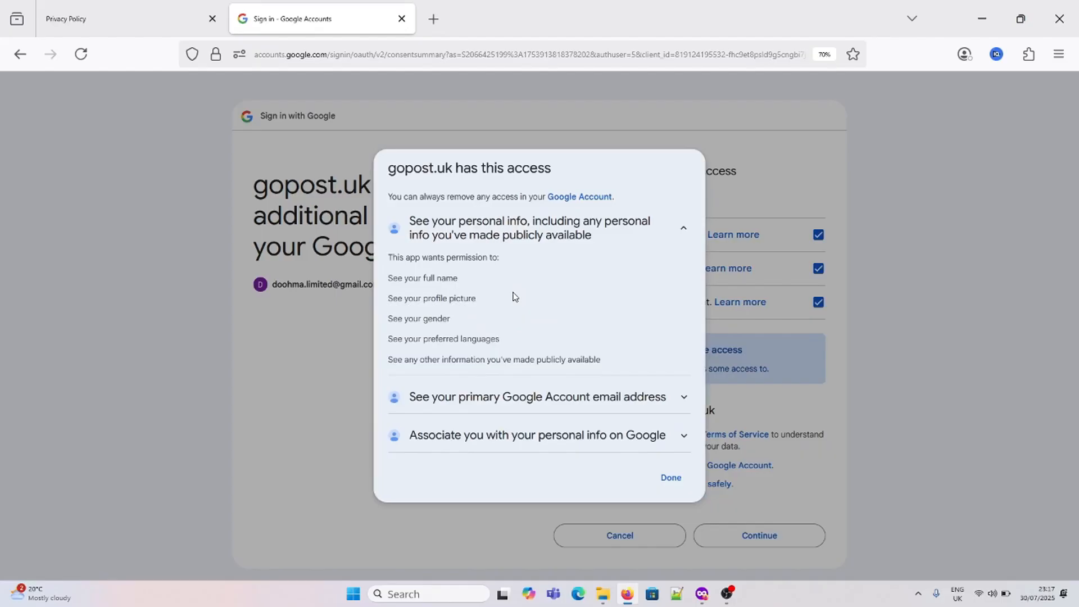
{"action": "left_click", "coordinate": [498, 399]}
{"action": "left_click", "coordinate": [494, 466]}
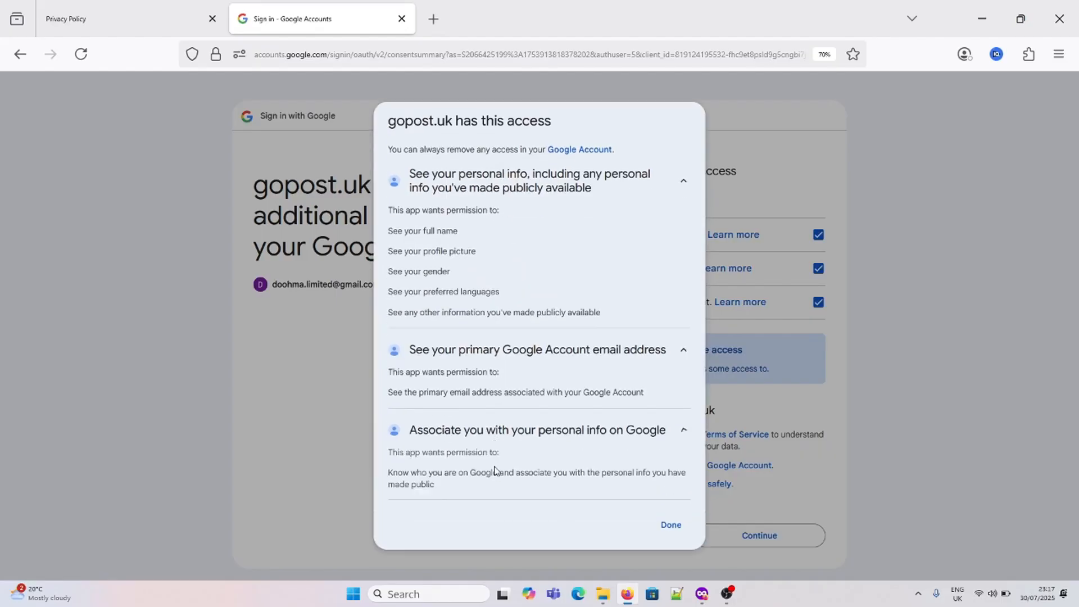
{"action": "left_click", "coordinate": [669, 527]}
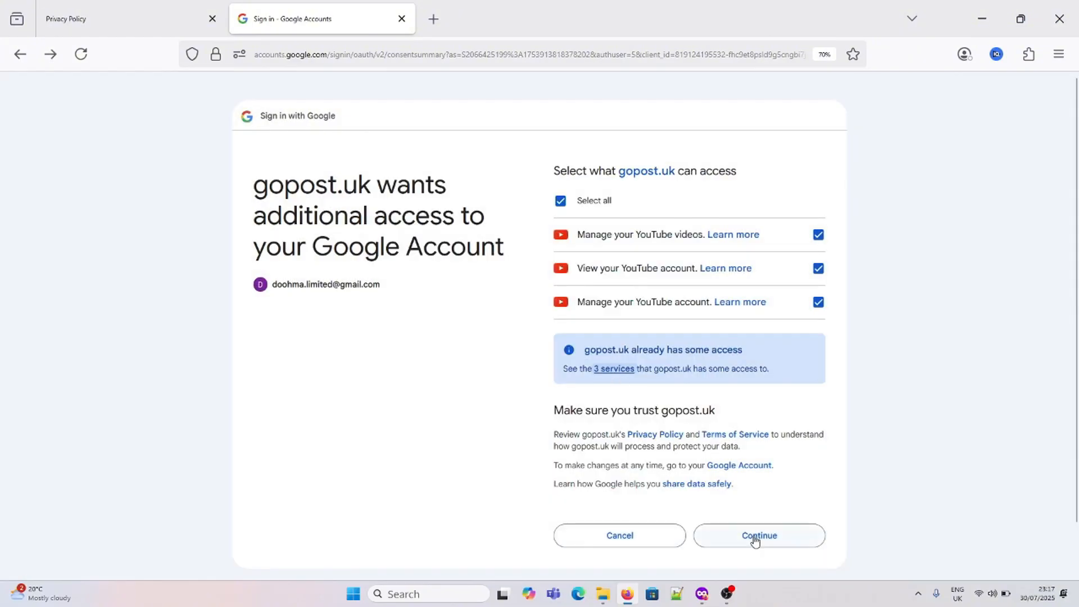
- Grant the selected YouTube access and check the list of connected channels
{"action": "left_click", "coordinate": [754, 538]}
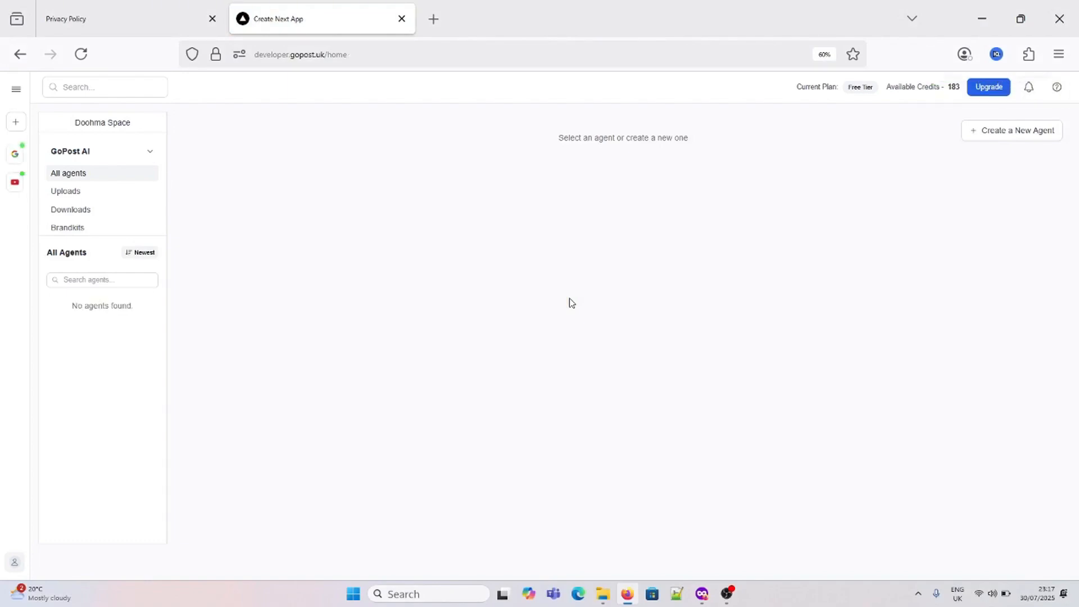
{"action": "left_click", "coordinate": [16, 91]}
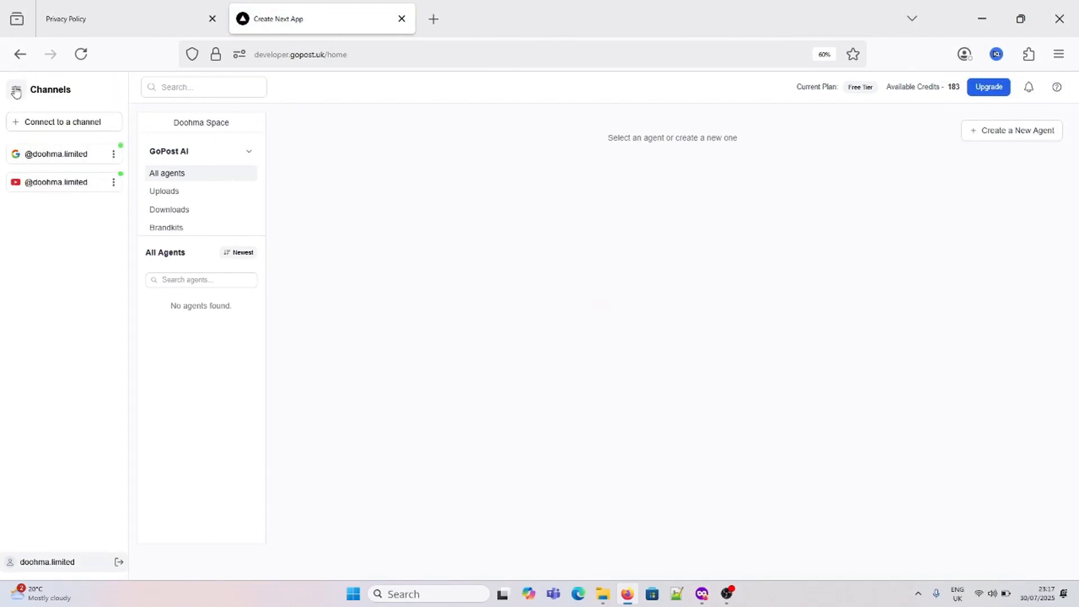
{"action": "left_click", "coordinate": [17, 91]}
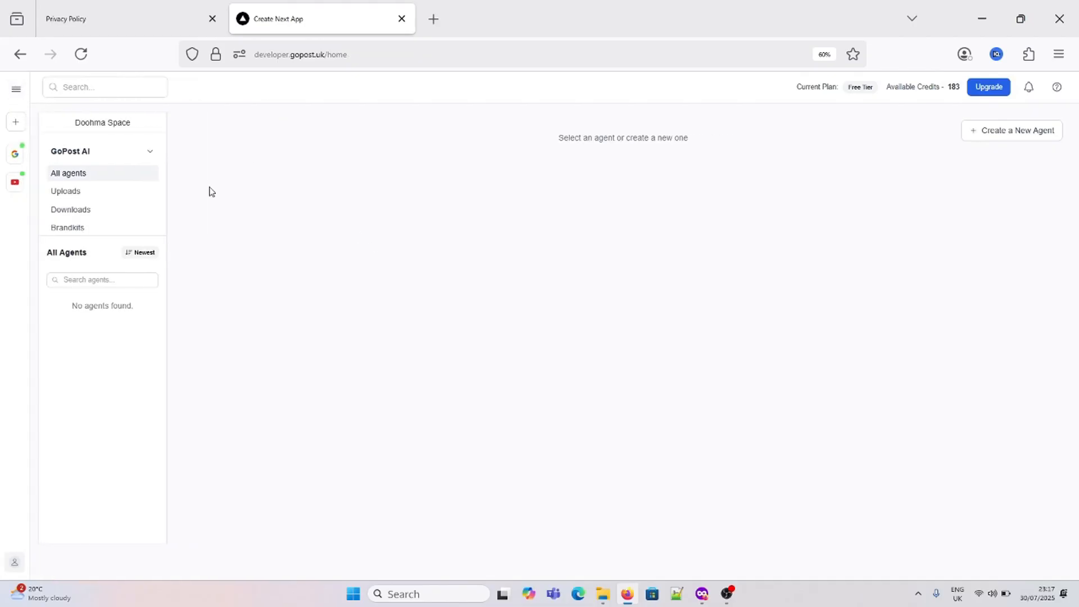
- Start a new Post from My Computer agent and upload Gainsty.mp4 from the Downloads folder as its content
{"action": "left_click", "coordinate": [977, 136]}
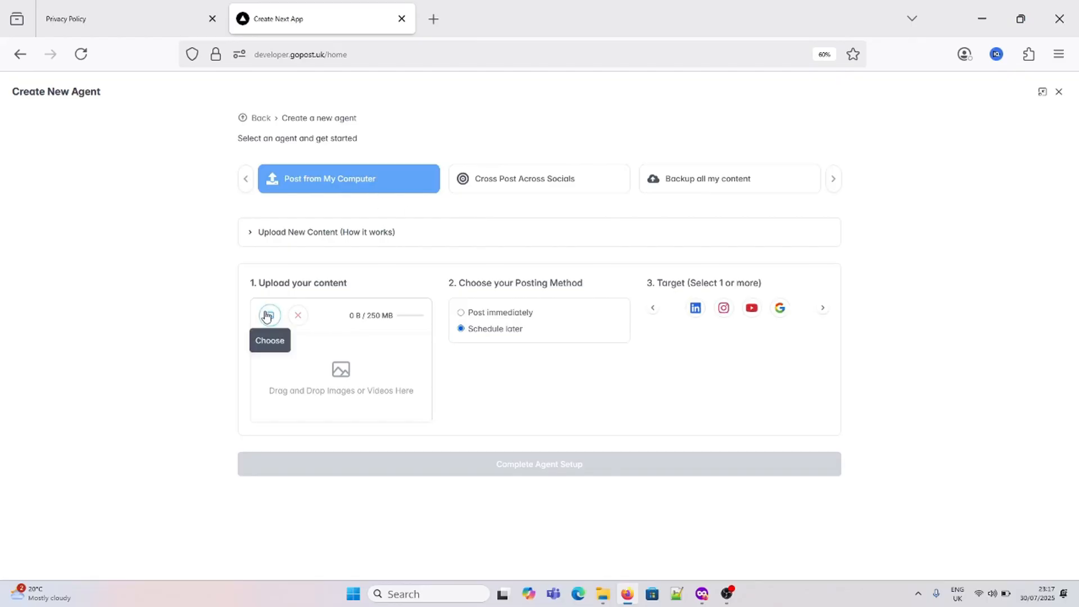
{"action": "left_click", "coordinate": [268, 315]}
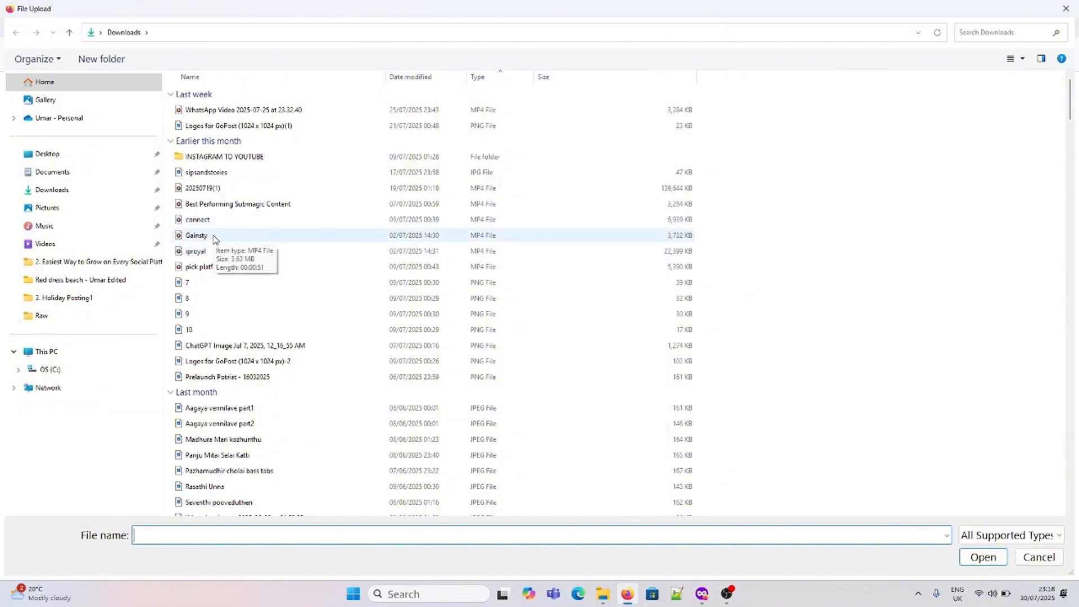
{"action": "double_click", "coordinate": [197, 235]}
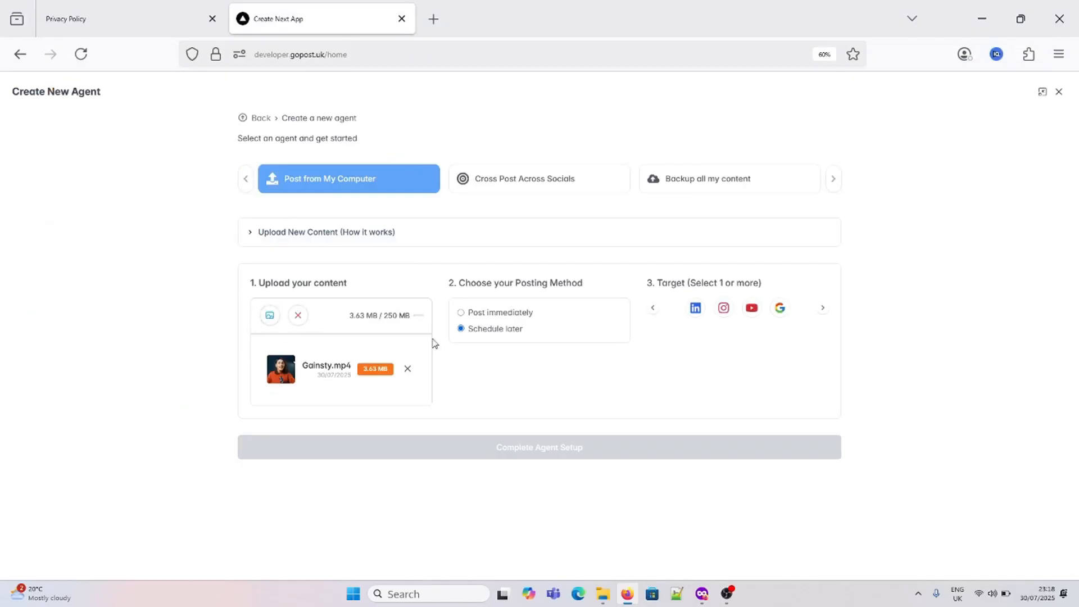
- Add the connected Doohma Limited YouTube account as a target and set its visibility to Unlisted
{"action": "left_click", "coordinate": [753, 316]}
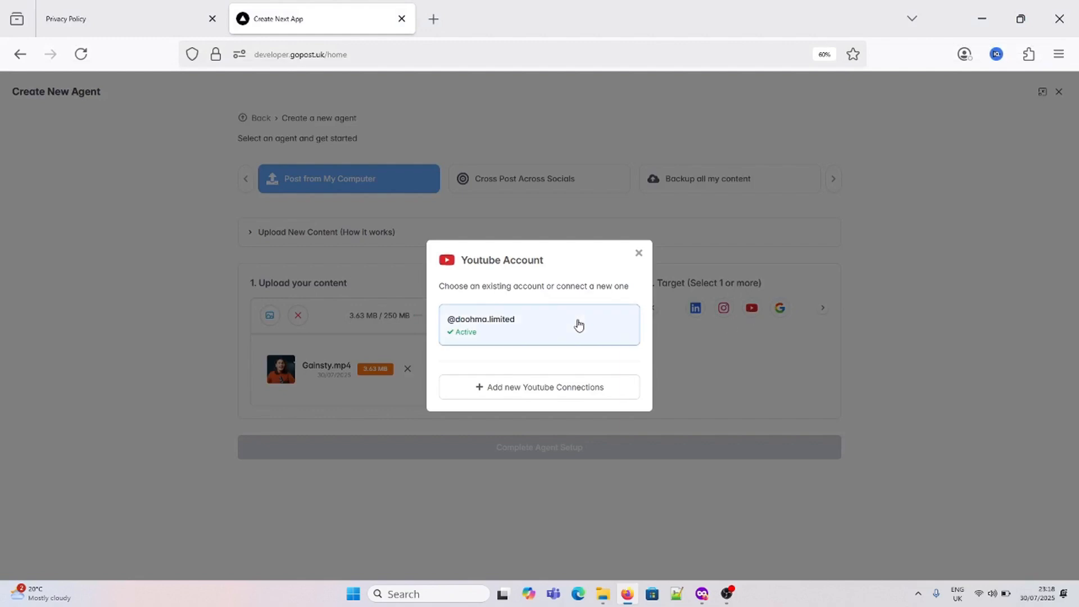
{"action": "left_click", "coordinate": [580, 324]}
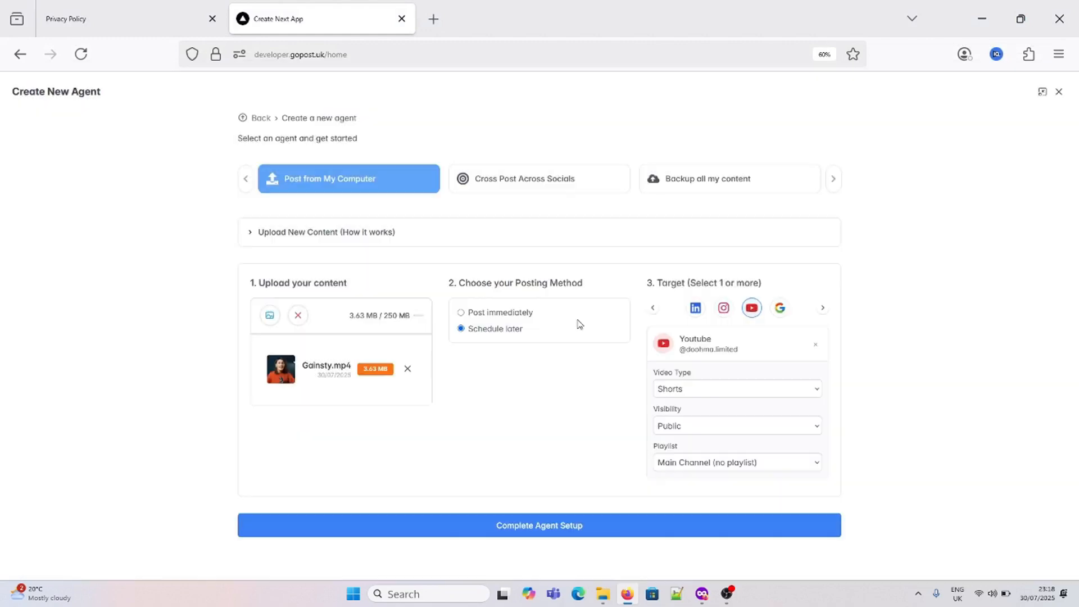
{"action": "left_click", "coordinate": [705, 433]}
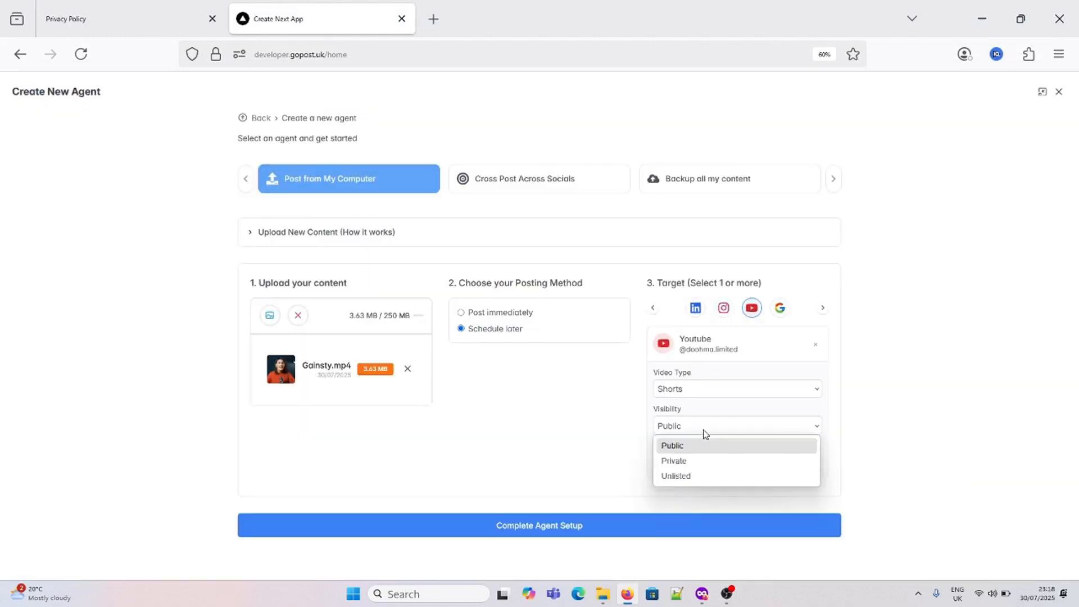
{"action": "left_click", "coordinate": [699, 477]}
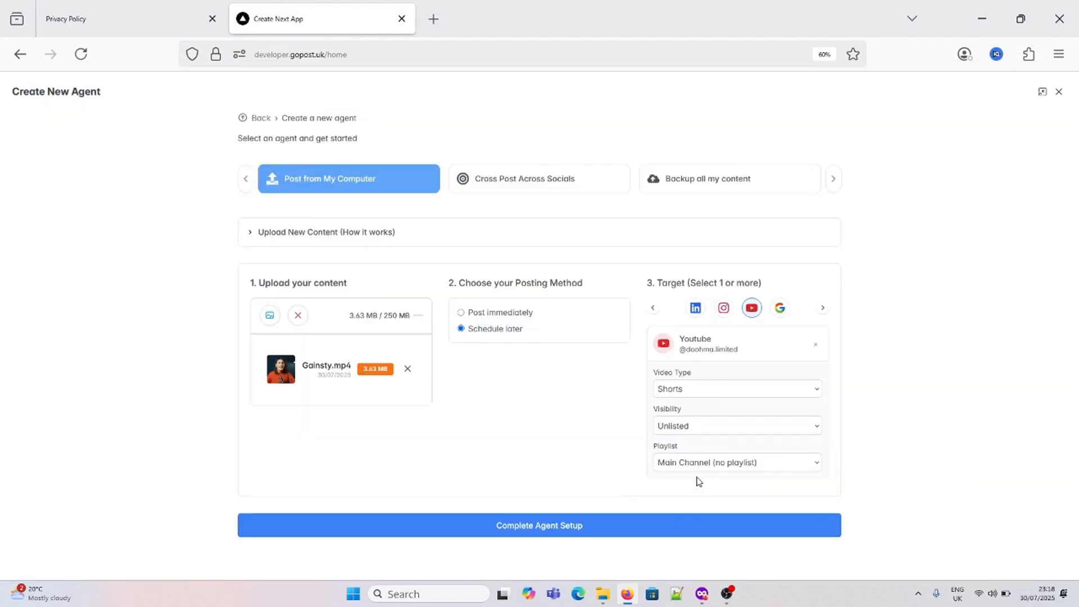
- Add the connected Google Drive account as a second target, view its folder picker without choosing a folder, and complete the agent setup
{"action": "left_click", "coordinate": [785, 310]}
{"action": "left_click", "coordinate": [610, 336]}
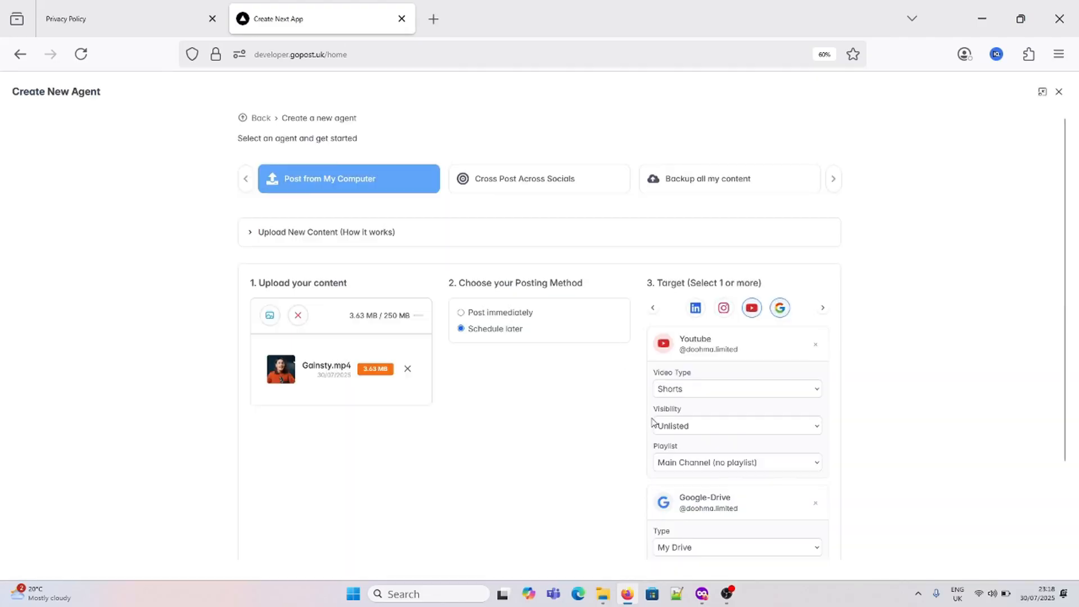
{"action": "scroll", "coordinate": [652, 421], "scroll_direction": "down", "scroll_amount": 2}
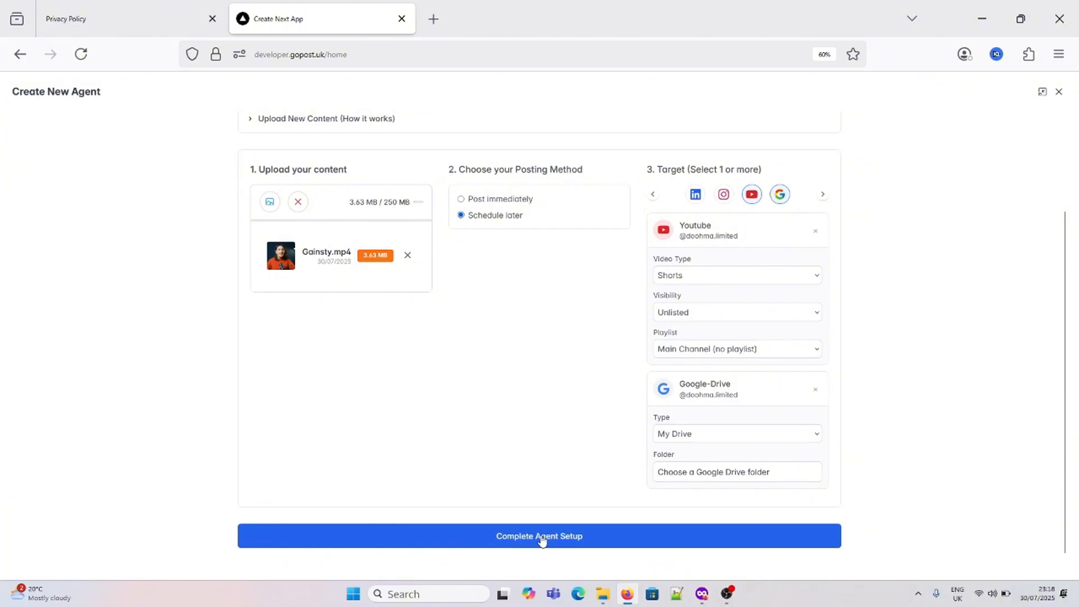
{"action": "left_click", "coordinate": [716, 481]}
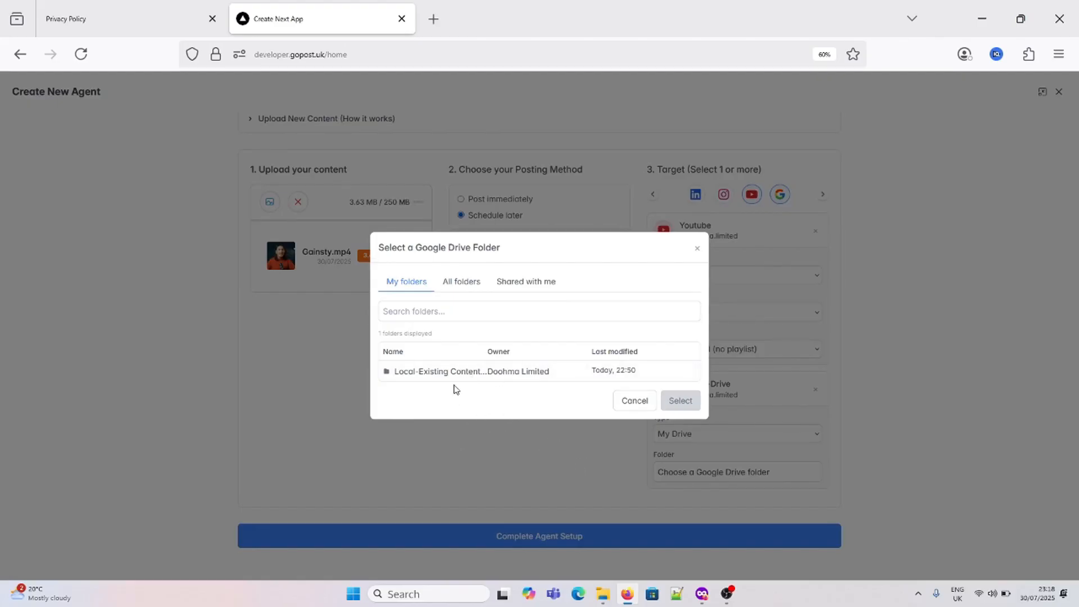
{"action": "left_click", "coordinate": [634, 402]}
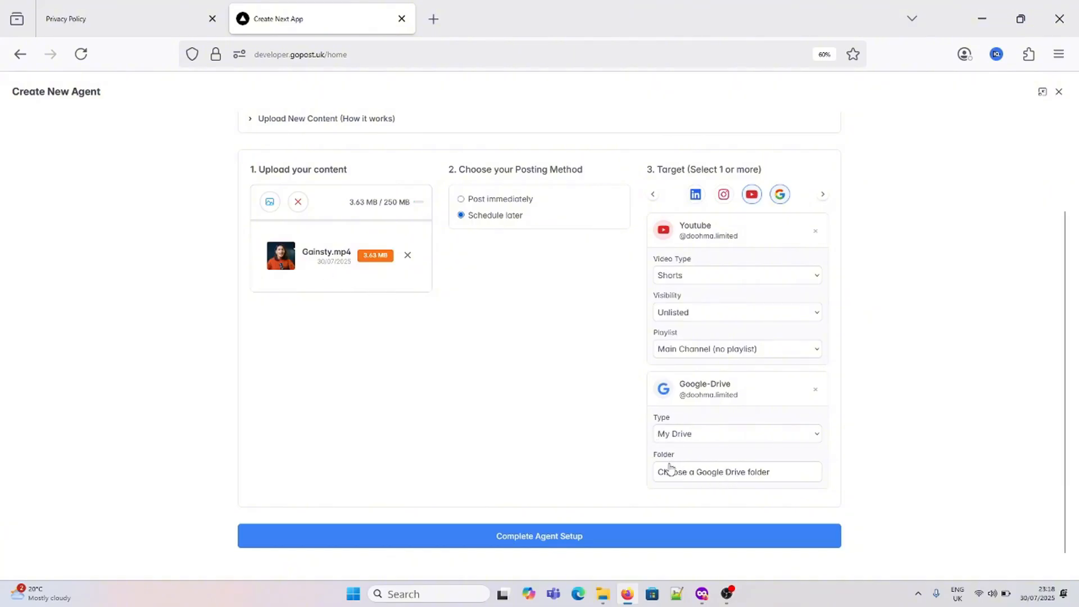
{"action": "left_click", "coordinate": [535, 538]}
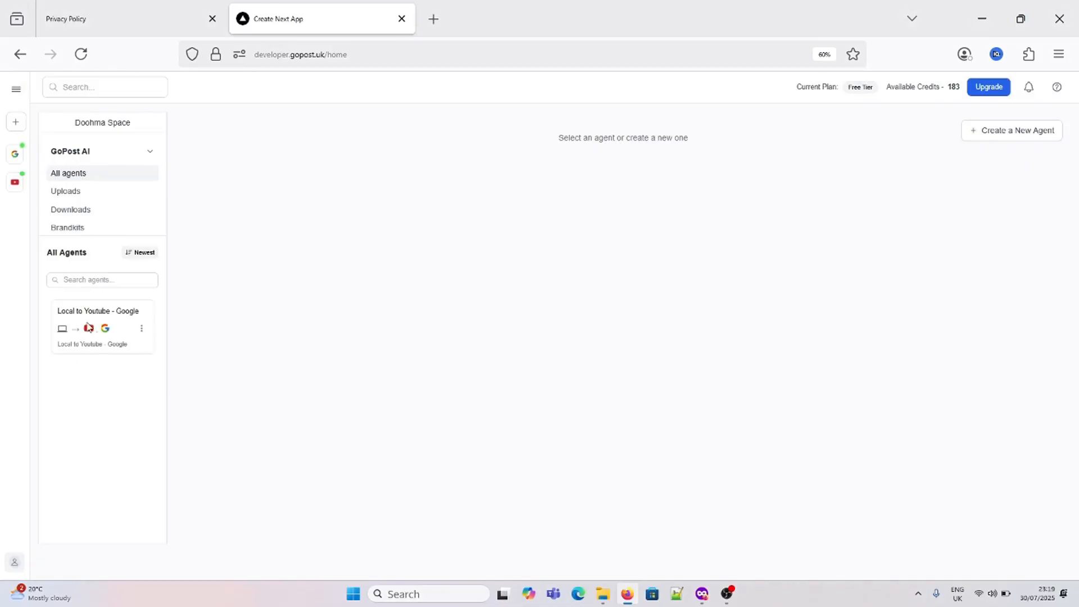
- Open the Local to Youtube - Google agent's YouTube content and publish Gainsty.mp4 immediately
{"action": "left_click", "coordinate": [89, 326]}
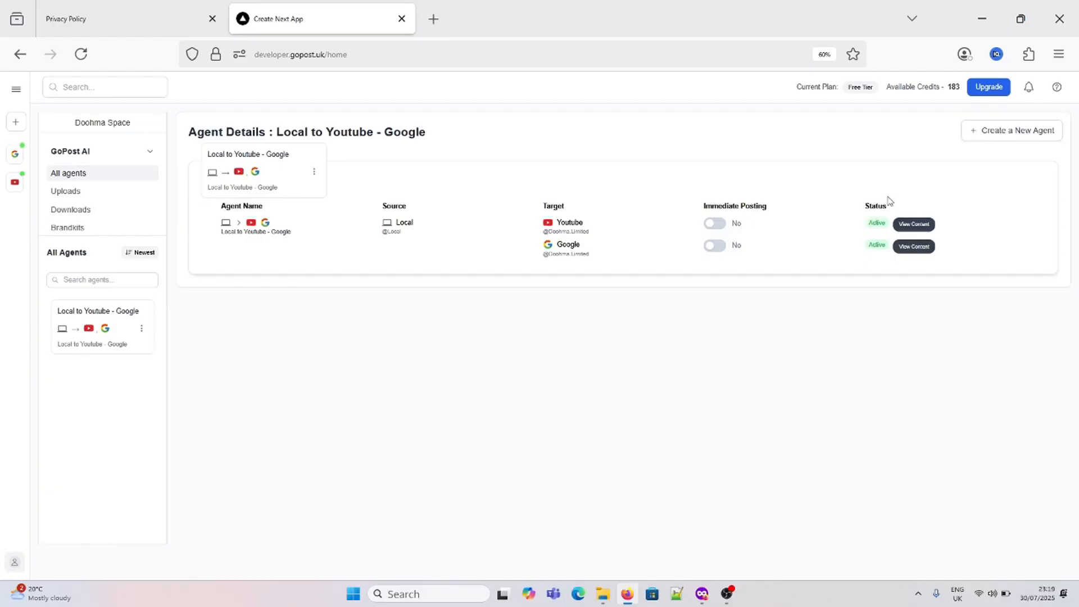
{"action": "left_click", "coordinate": [913, 224]}
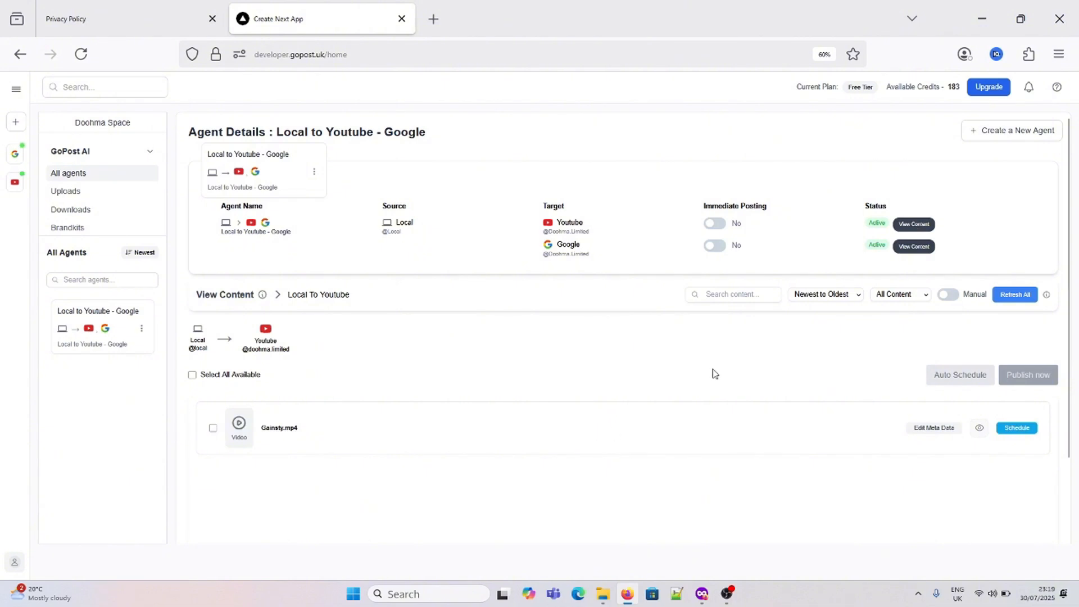
{"action": "left_click", "coordinate": [213, 429]}
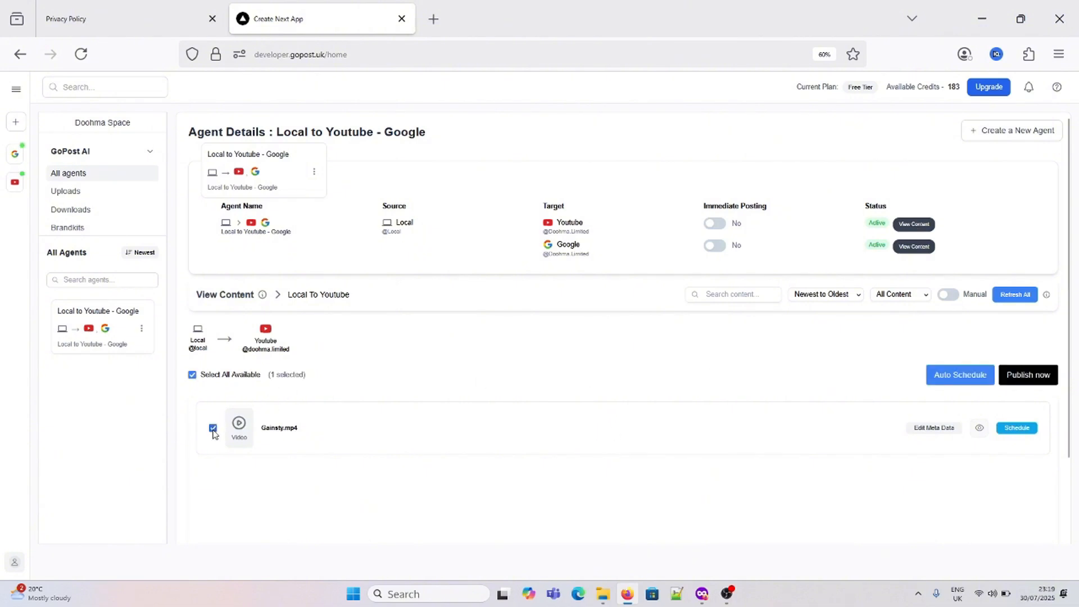
{"action": "left_click", "coordinate": [1038, 378]}
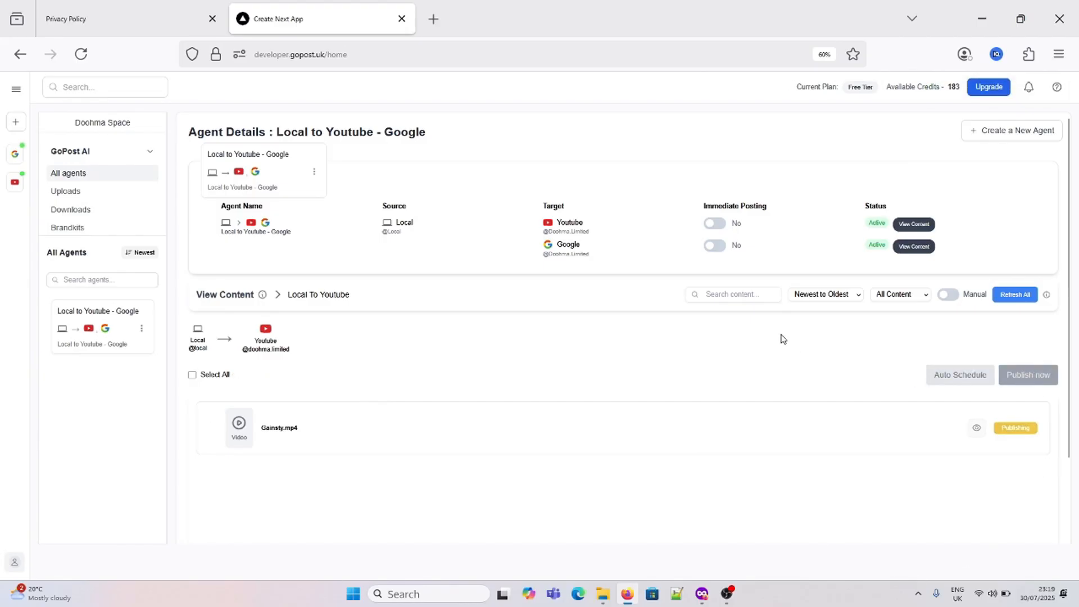
- Publish Gainsty.mp4 immediately to the agent's Google Drive target
{"action": "left_click", "coordinate": [901, 247]}
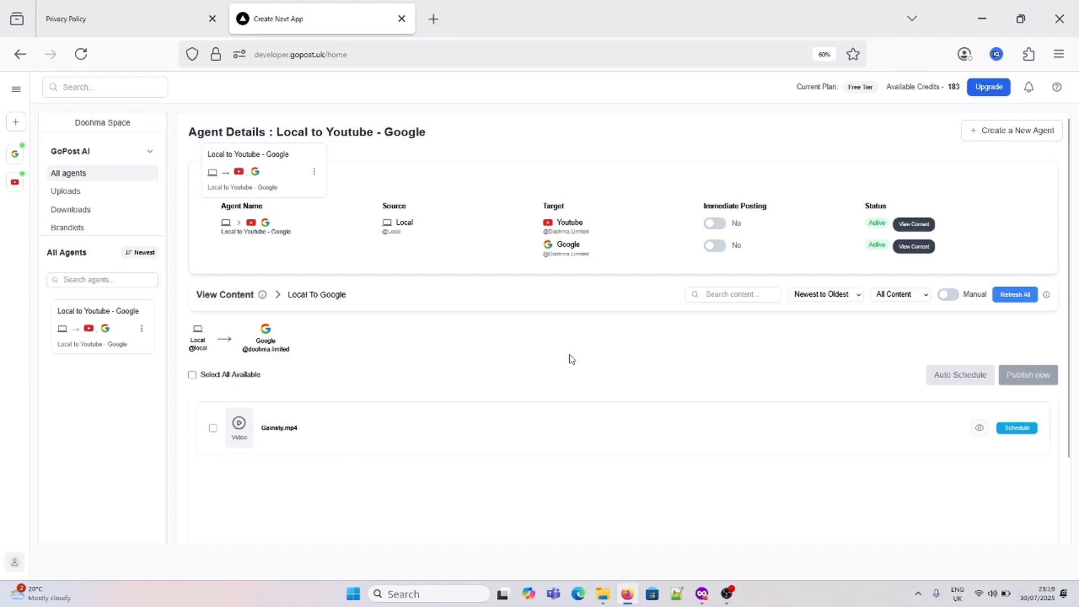
{"action": "left_click", "coordinate": [212, 429]}
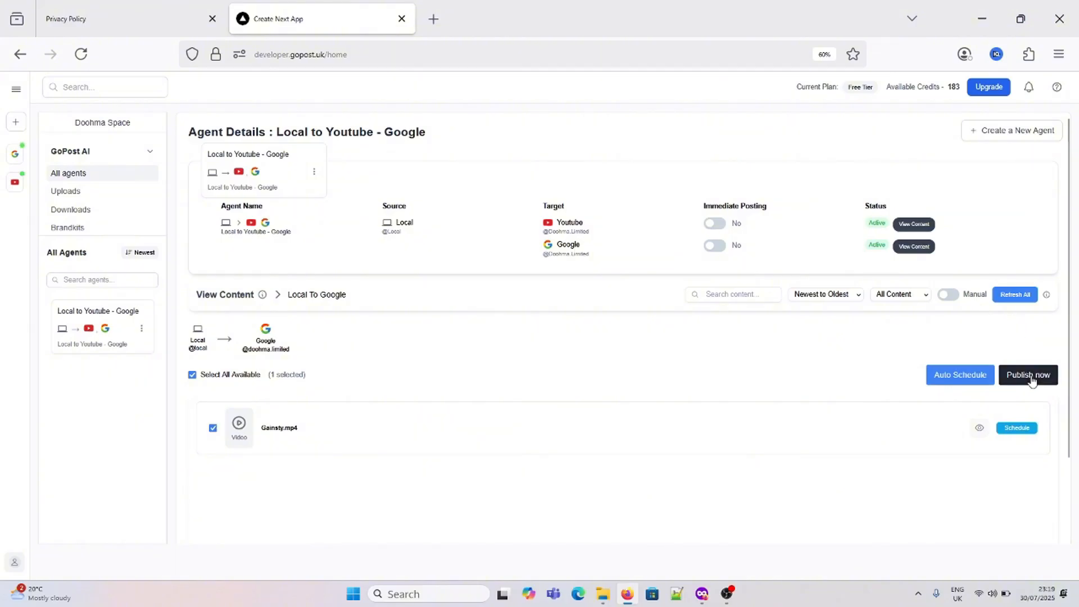
{"action": "left_click", "coordinate": [1031, 380]}
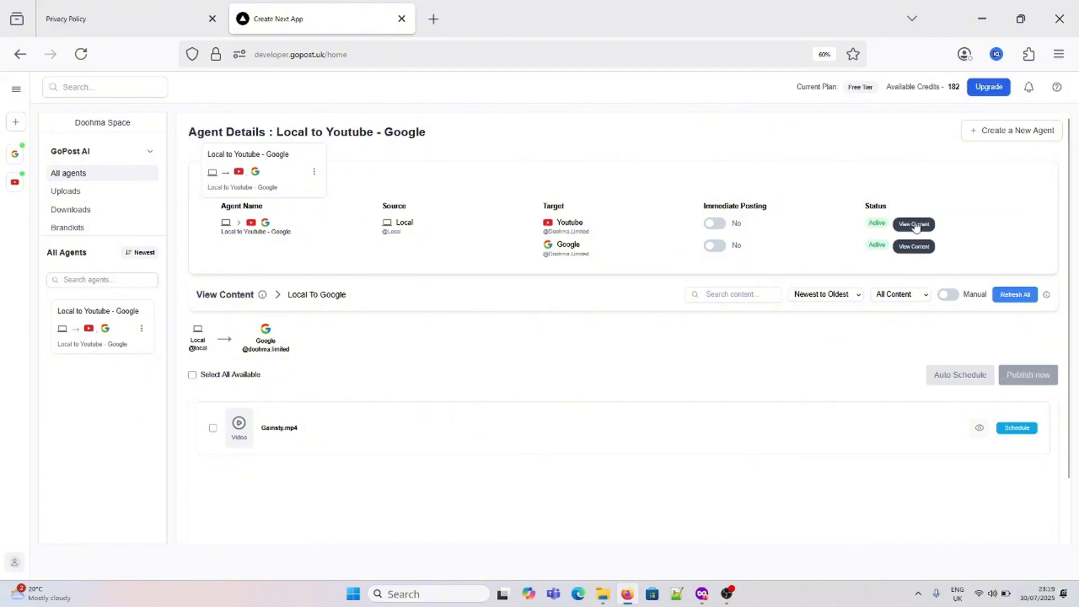
- Check Gainsty.mp4 on YouTube from the agent's YouTube content, reload the video page several times, and close it
{"action": "left_click", "coordinate": [915, 225]}
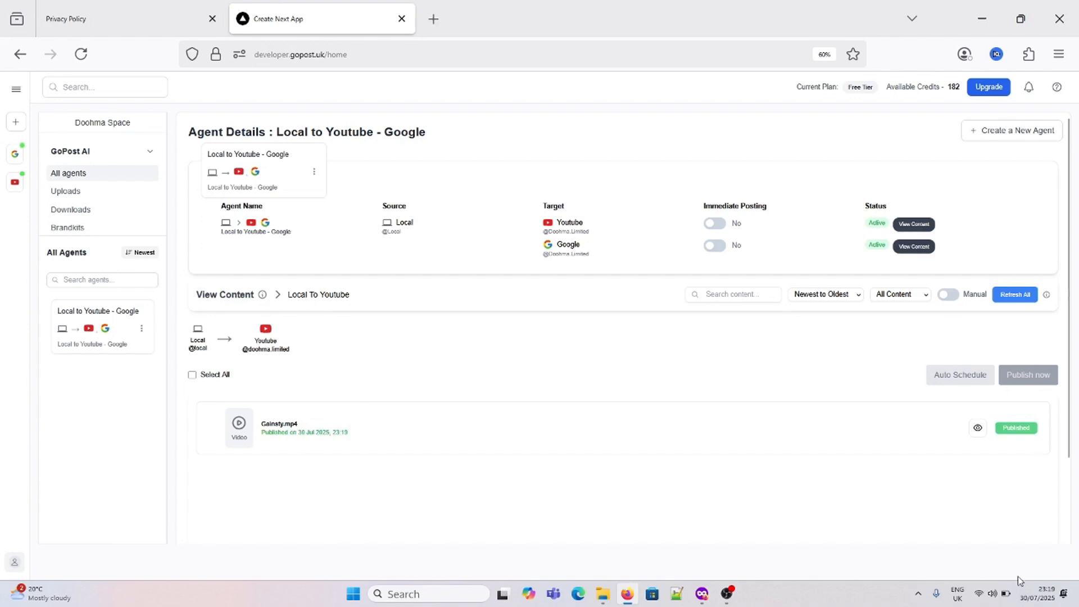
{"action": "left_click", "coordinate": [977, 431]}
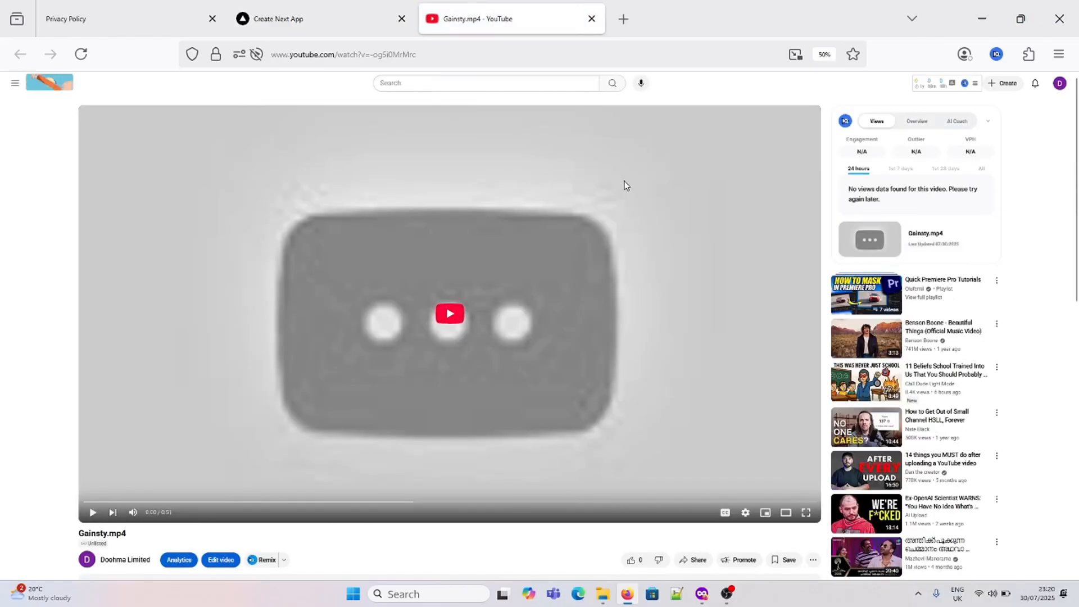
{"action": "scroll", "coordinate": [222, 389], "scroll_direction": "down", "scroll_amount": 3}
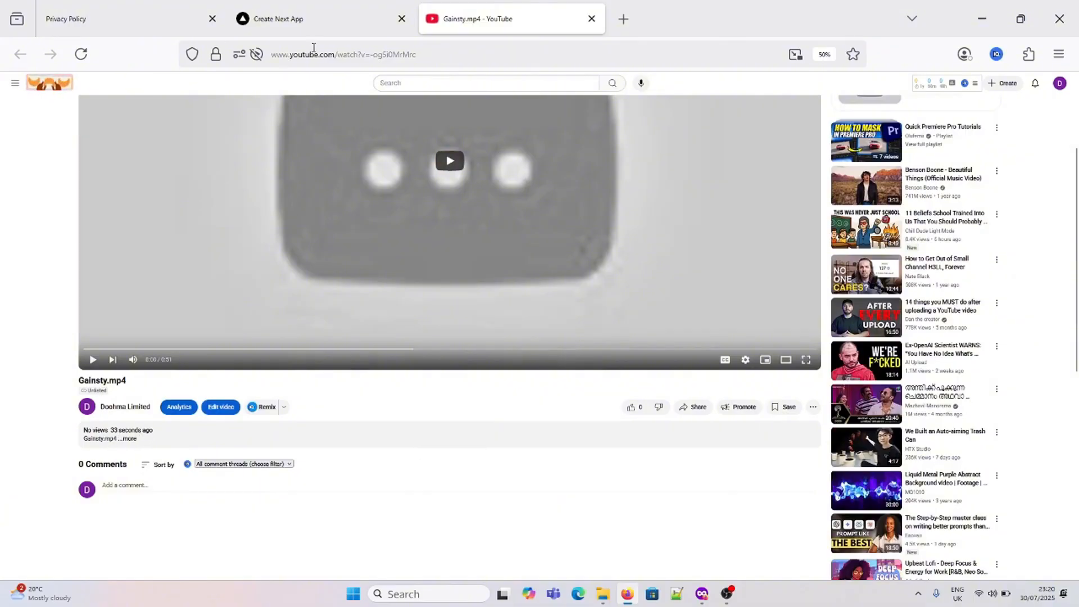
{"action": "left_click", "coordinate": [311, 55]}
{"action": "key", "text": "Return"}
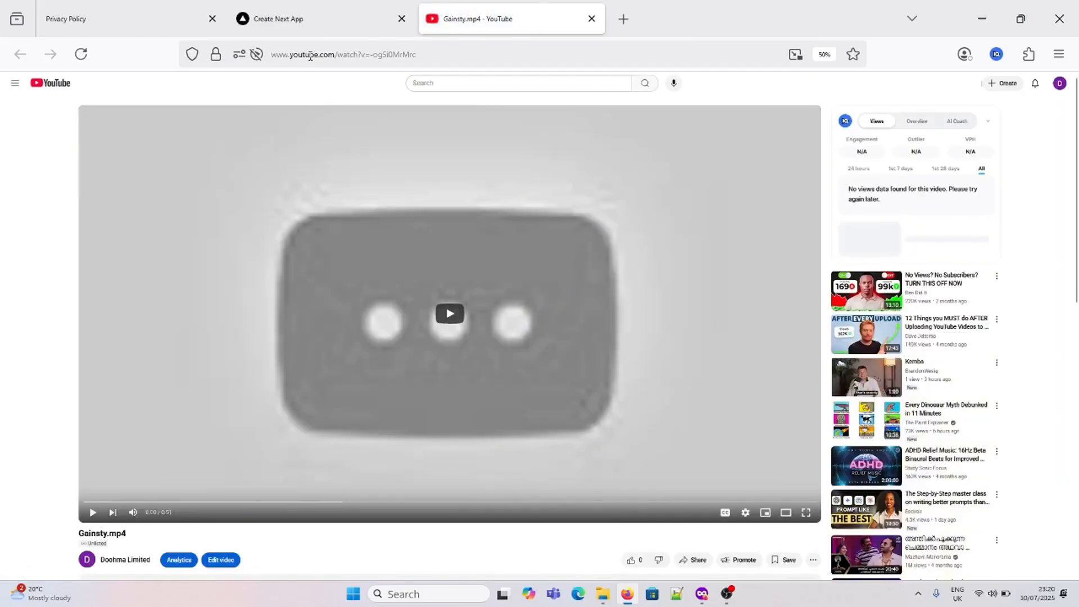
{"action": "left_click", "coordinate": [298, 50]}
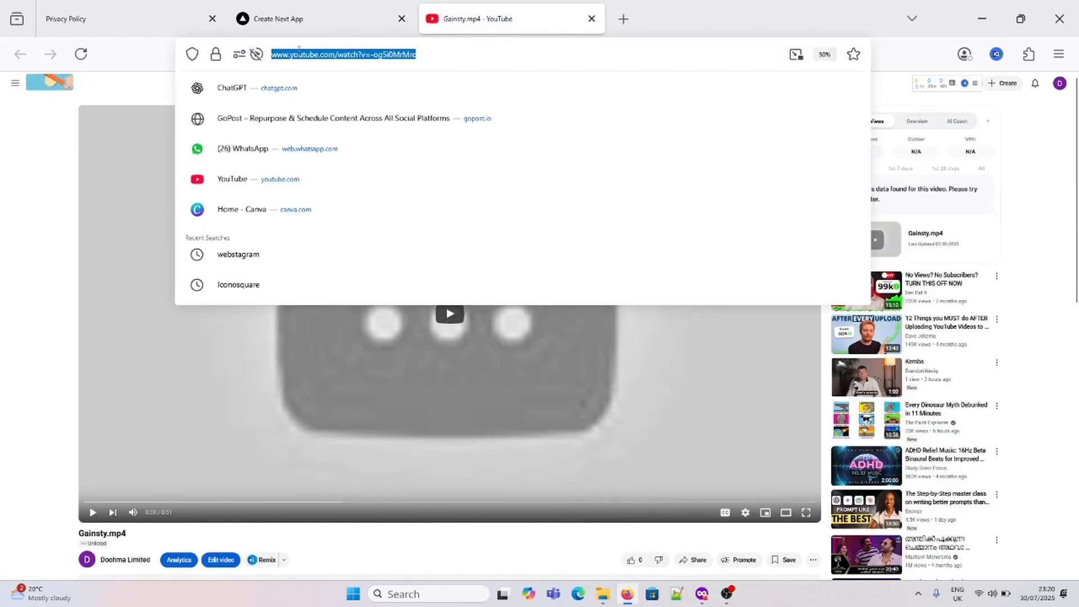
{"action": "key", "text": "Return"}
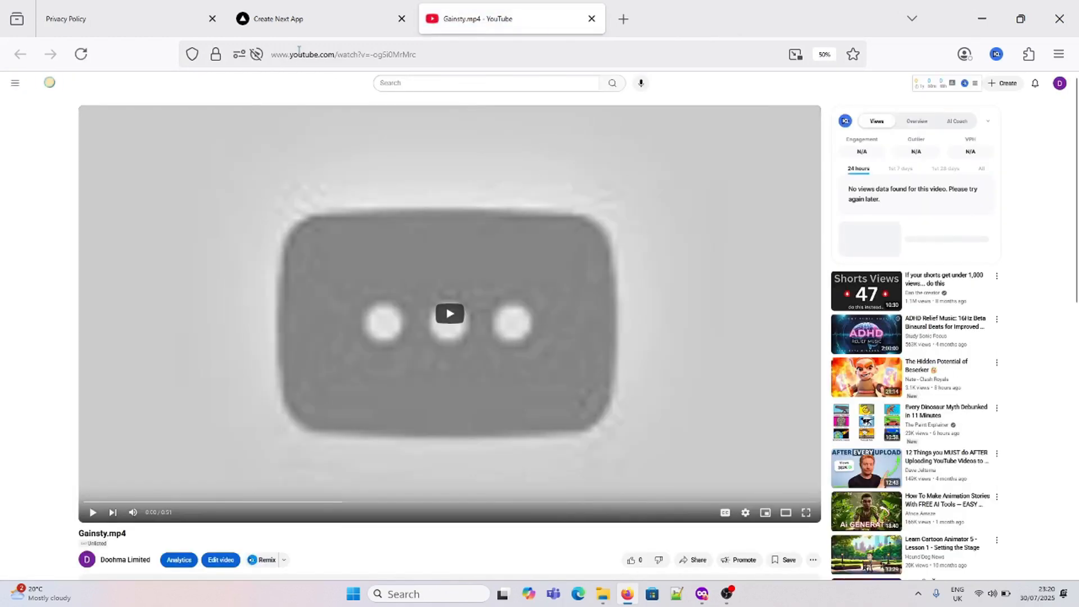
{"action": "left_click", "coordinate": [299, 54]}
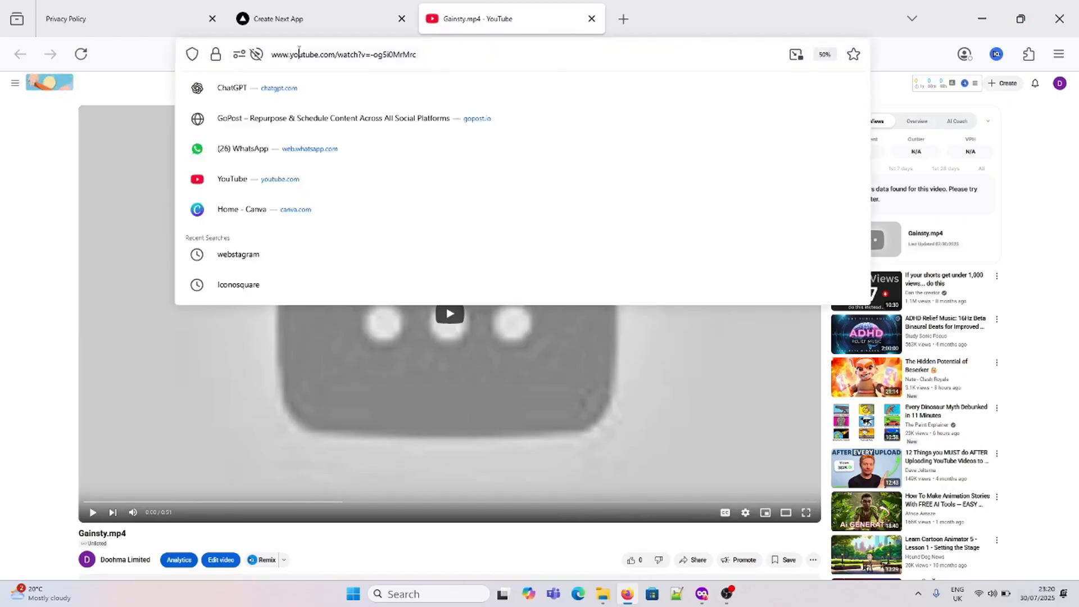
{"action": "key", "text": "Return"}
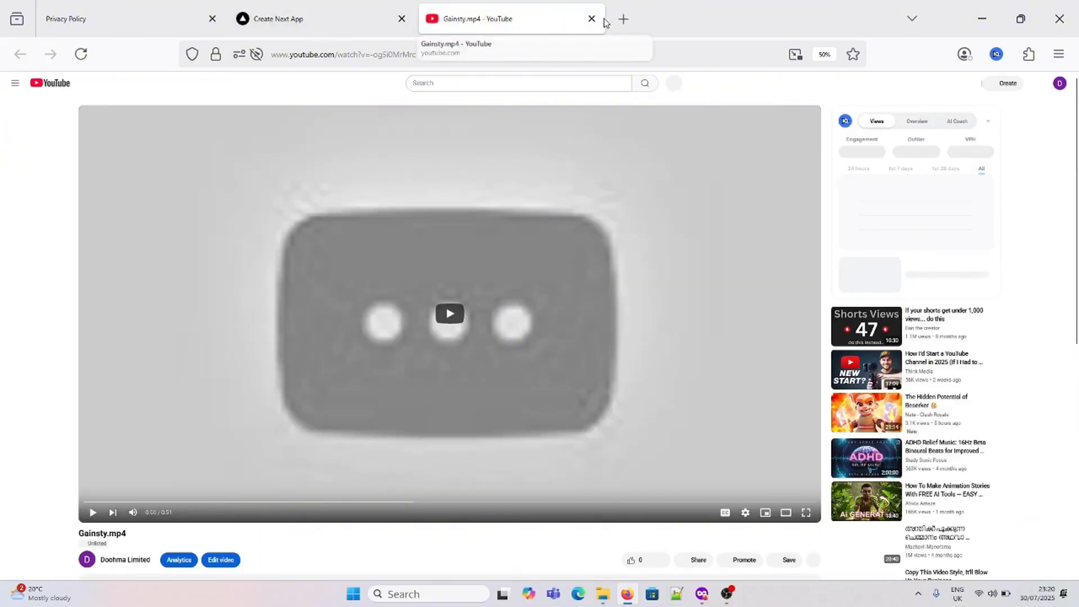
{"action": "left_click", "coordinate": [596, 28]}
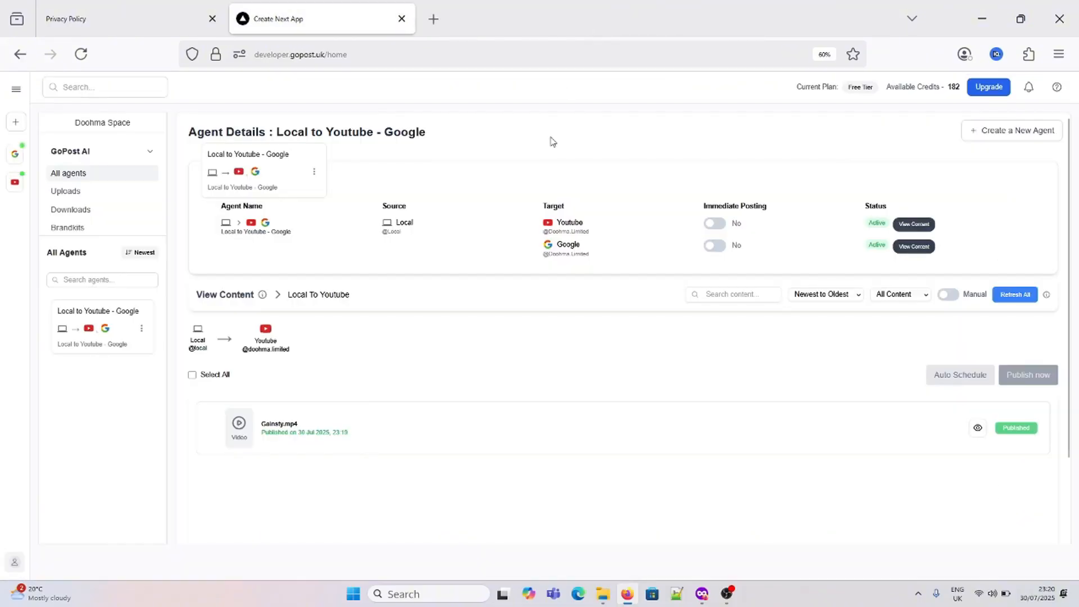
- Reopen the published Gainsty.mp4 on YouTube, examine its thumbnail, title and visibility, and return to GoPost
{"action": "left_click", "coordinate": [978, 430]}
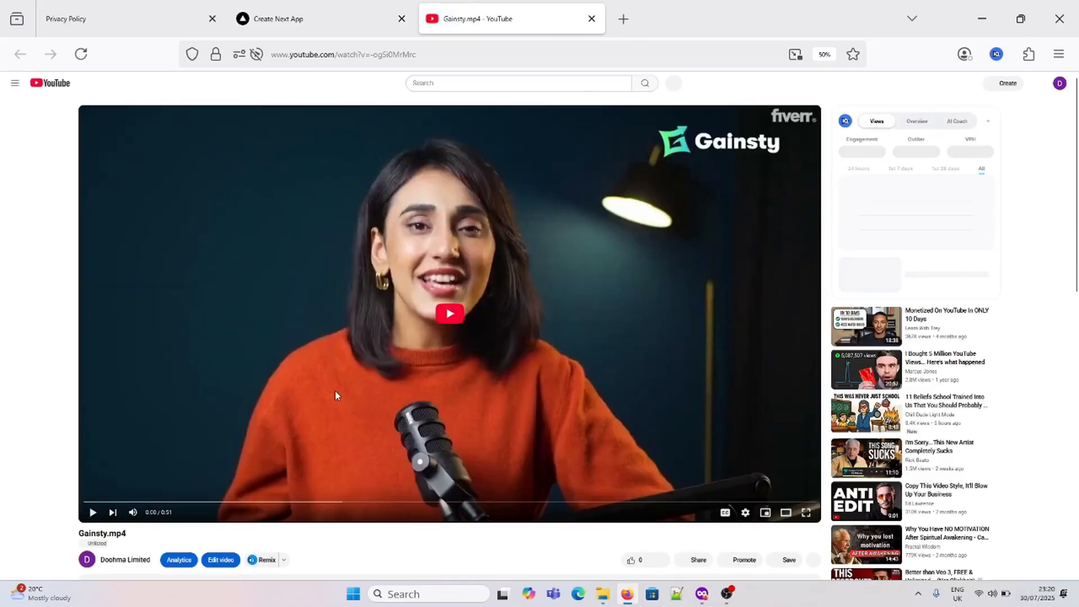
{"action": "scroll", "coordinate": [334, 395], "scroll_direction": "down", "scroll_amount": 2}
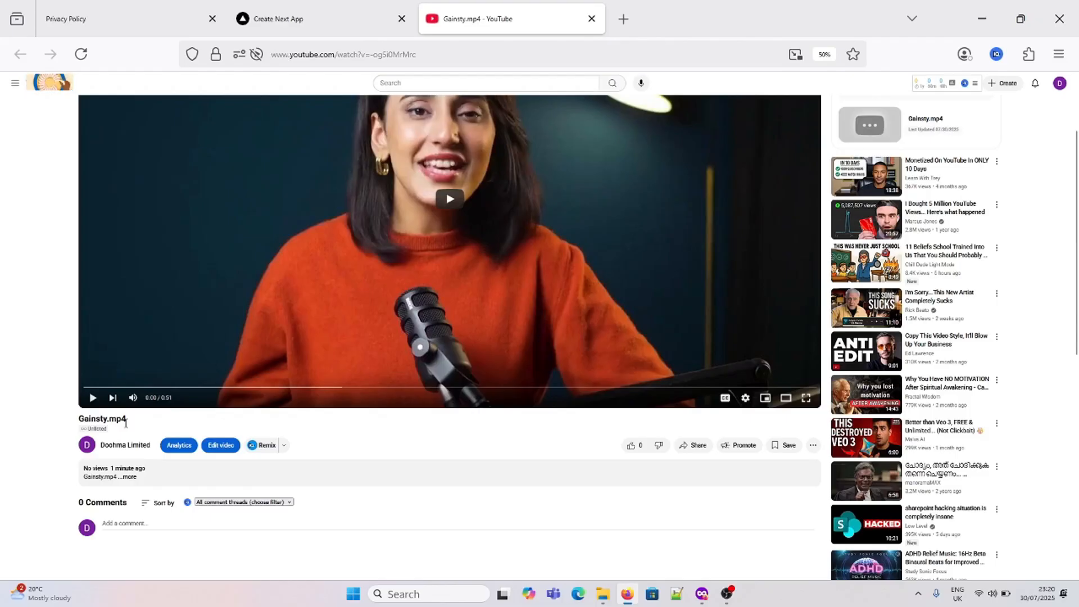
{"action": "left_click", "coordinate": [311, 6]}
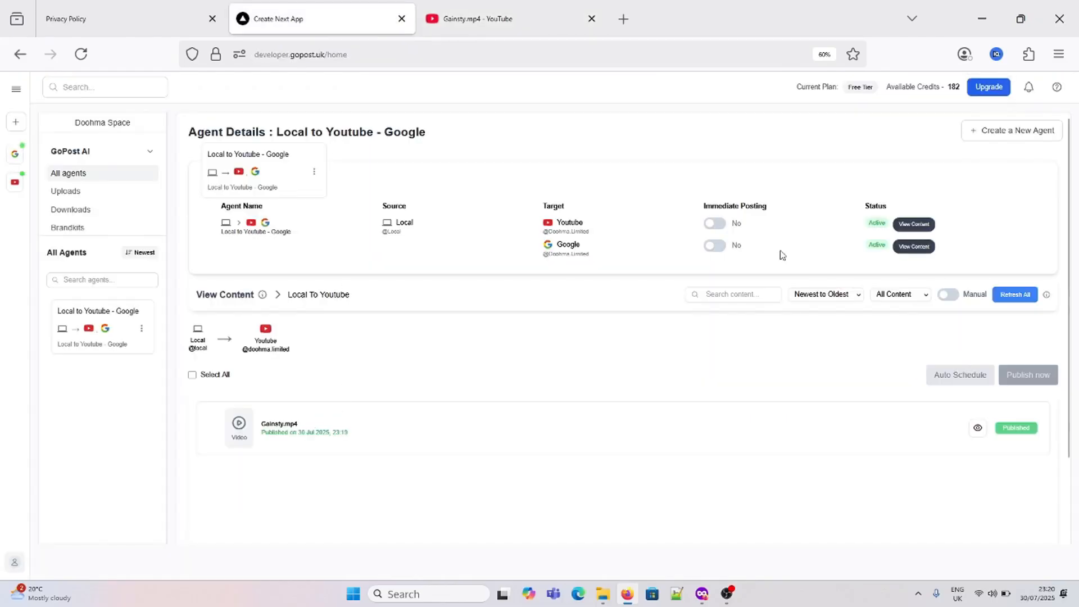
- View the published Gainsty.mp4 in Google Drive from the agent's Google content and close the file page
{"action": "left_click", "coordinate": [913, 248]}
{"action": "left_click", "coordinate": [979, 429]}
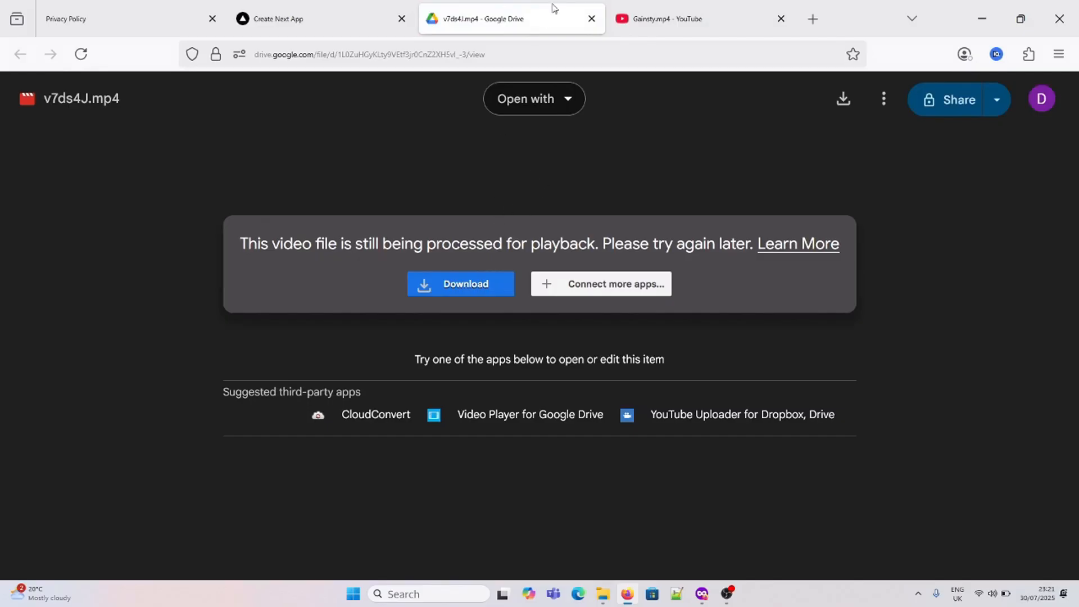
{"action": "left_click", "coordinate": [592, 20]}
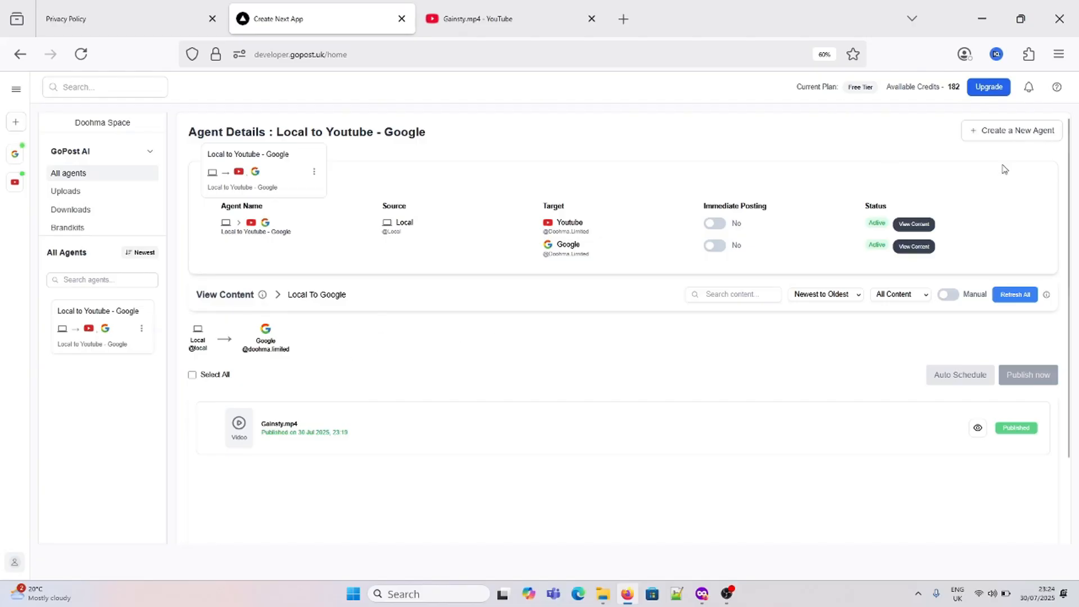
- Start a new Post from My Computer agent and upload the pick platform copy video from the Downloads folder
{"action": "left_click", "coordinate": [994, 137]}
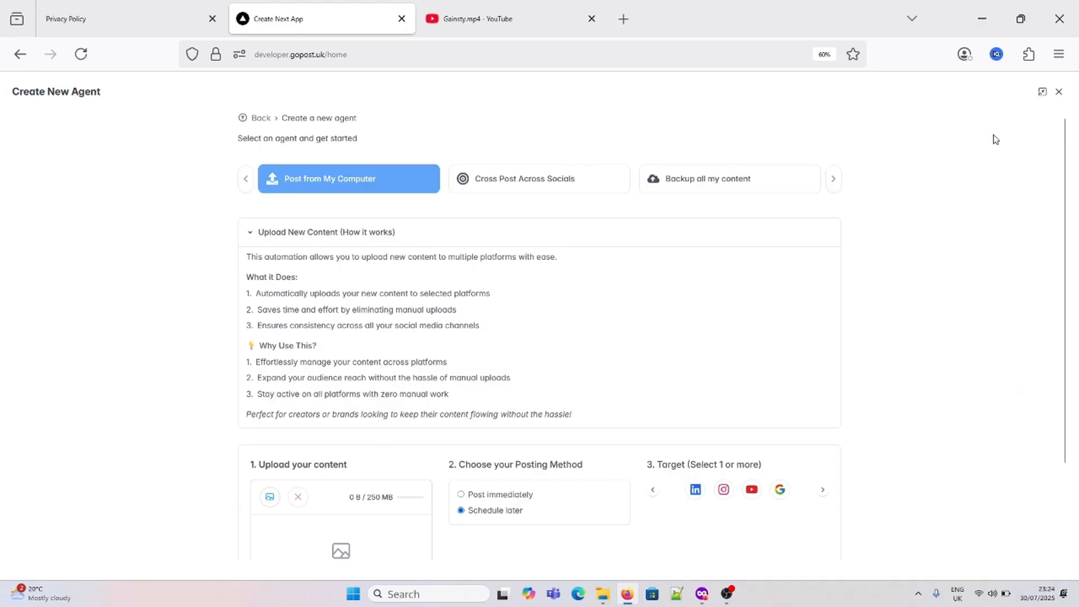
{"action": "left_click", "coordinate": [610, 240]}
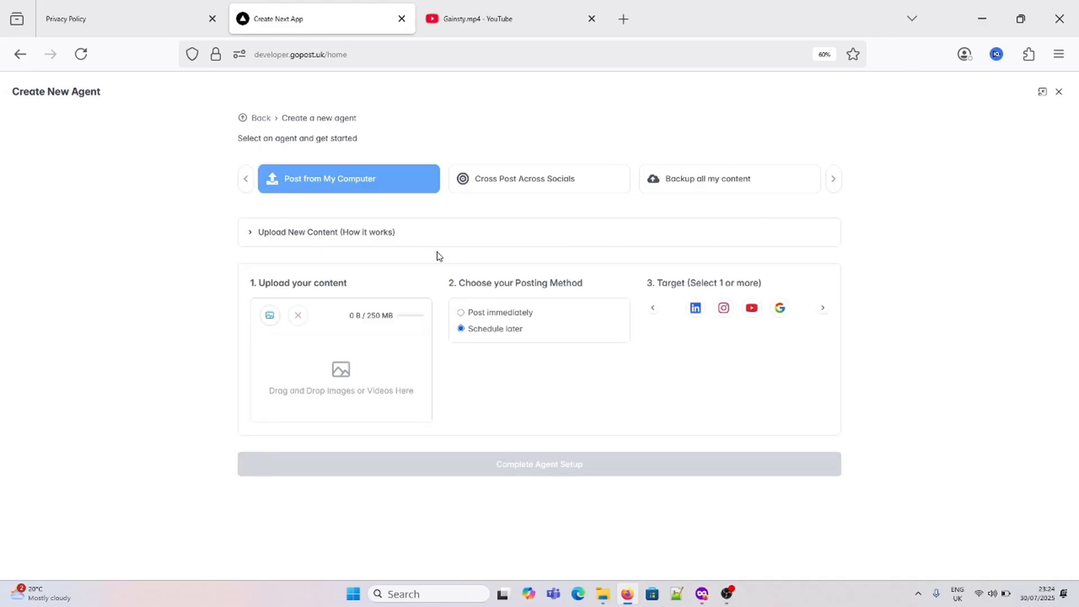
{"action": "left_click", "coordinate": [269, 317]}
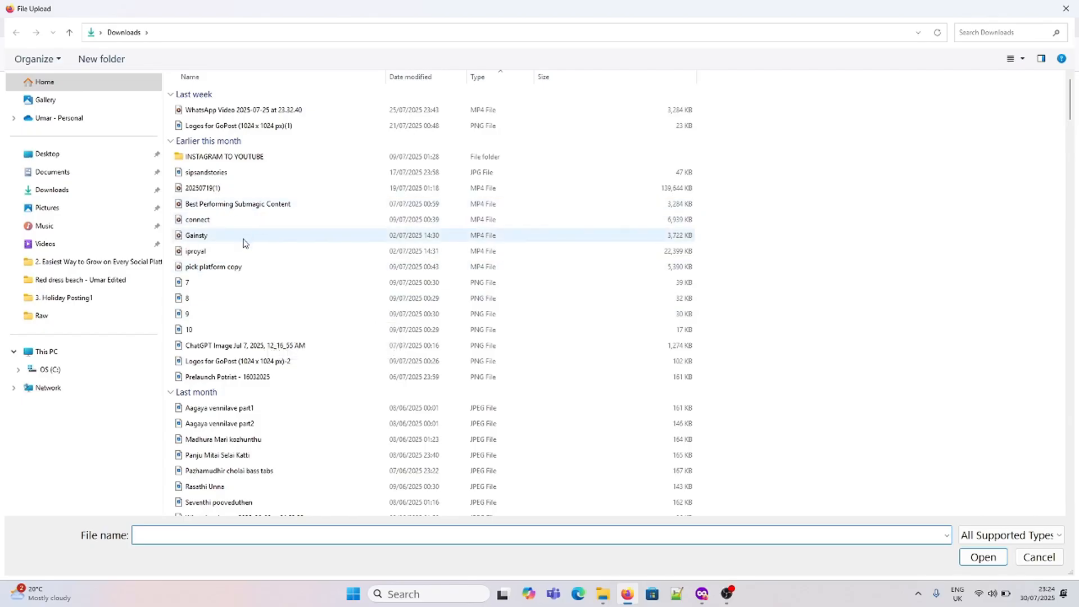
{"action": "double_click", "coordinate": [253, 269]}
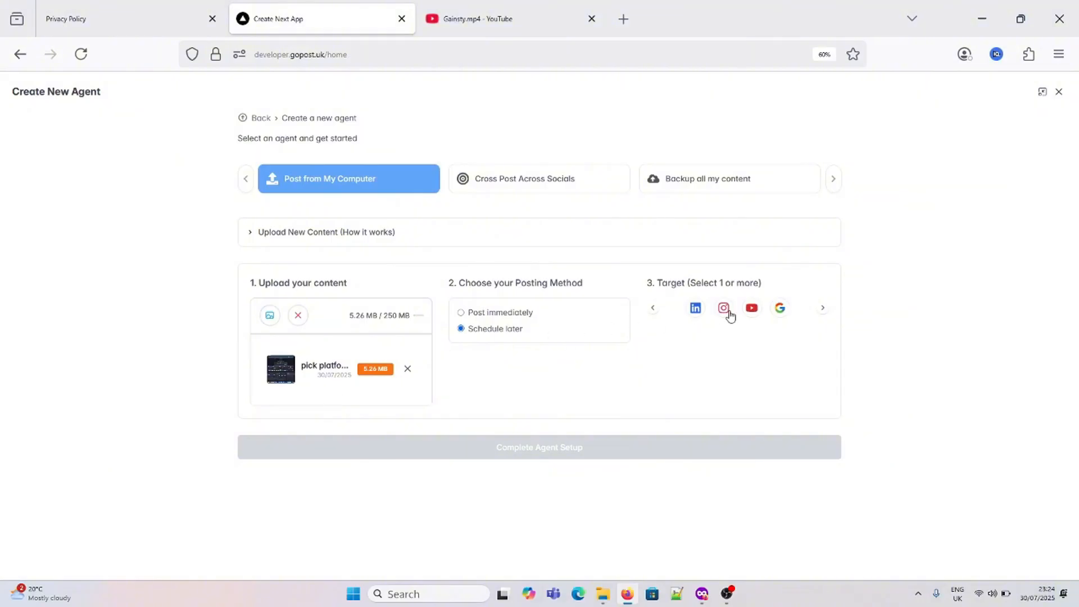
- Add the connected Doohma Limited YouTube and Google Drive accounts as targets of the new agent
{"action": "left_click", "coordinate": [751, 314]}
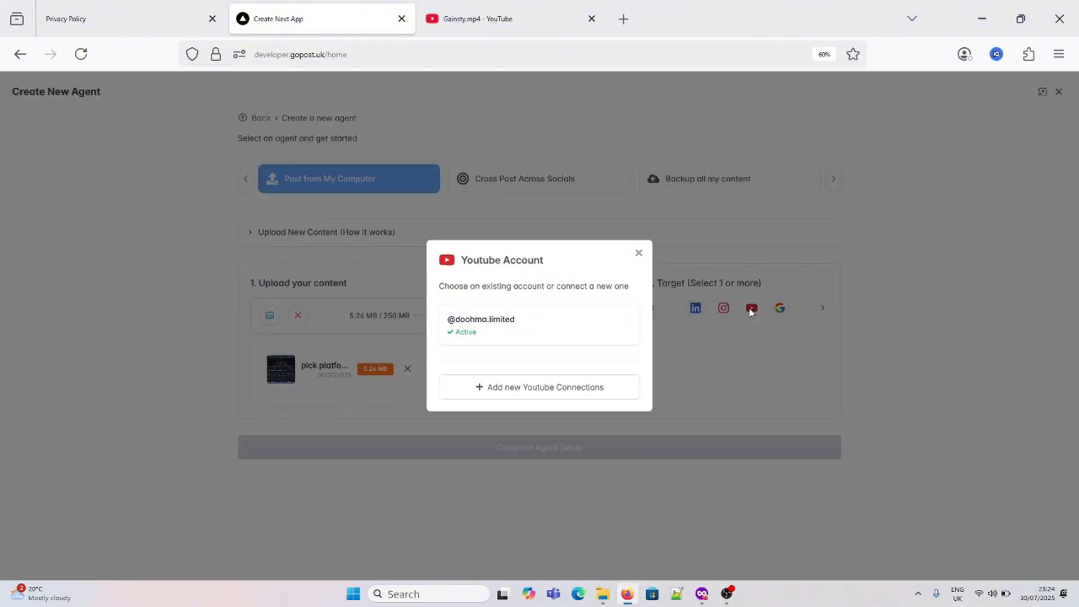
{"action": "left_click", "coordinate": [600, 322]}
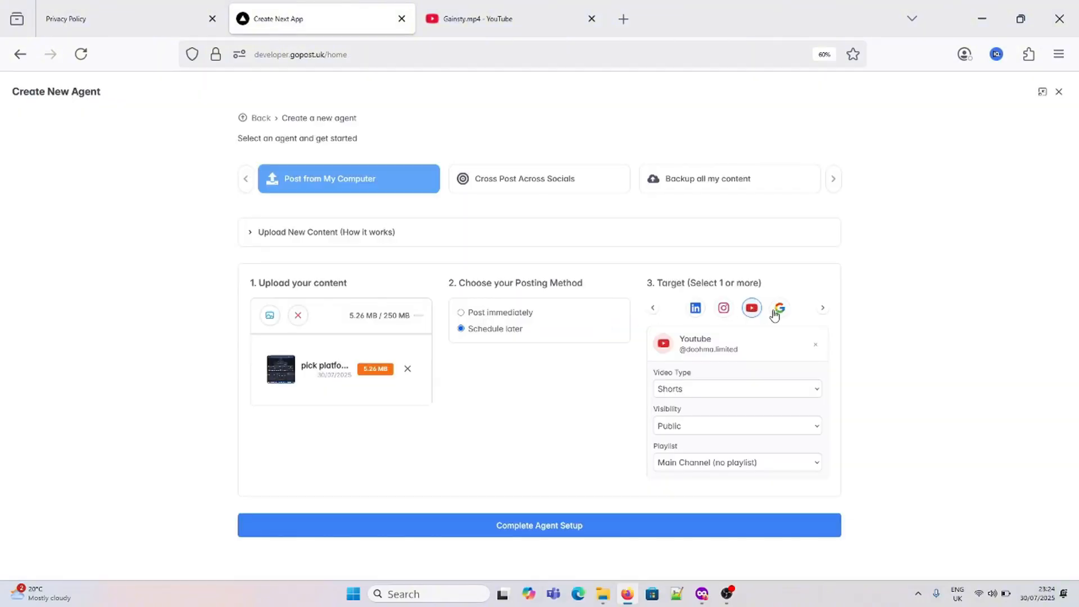
{"action": "left_click", "coordinate": [779, 308]}
{"action": "left_click", "coordinate": [618, 336]}
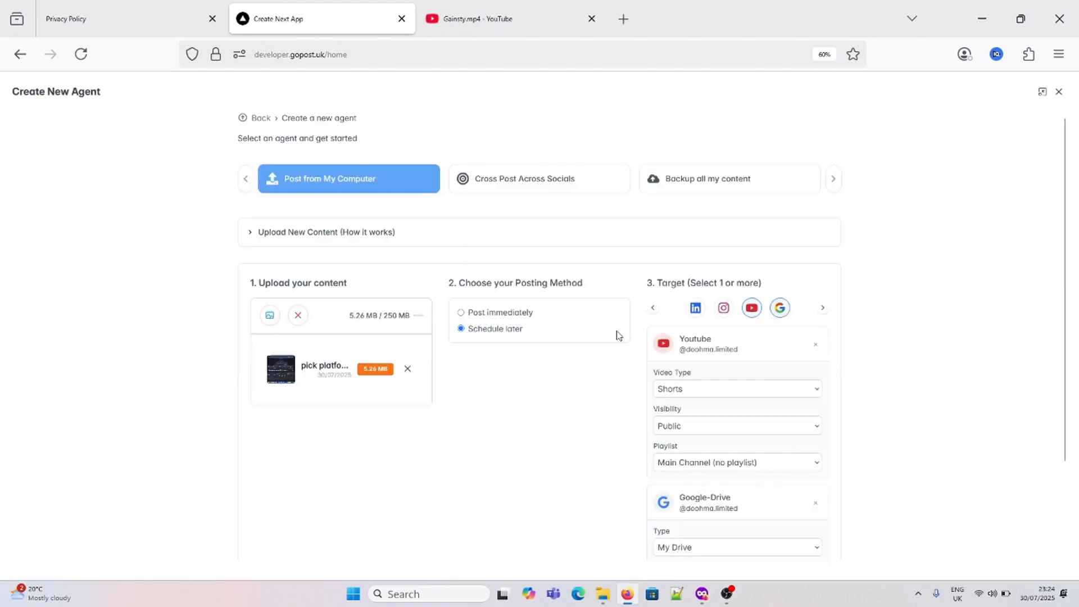
- Set the YouTube target's visibility to Private and complete the agent setup
{"action": "left_click", "coordinate": [702, 431]}
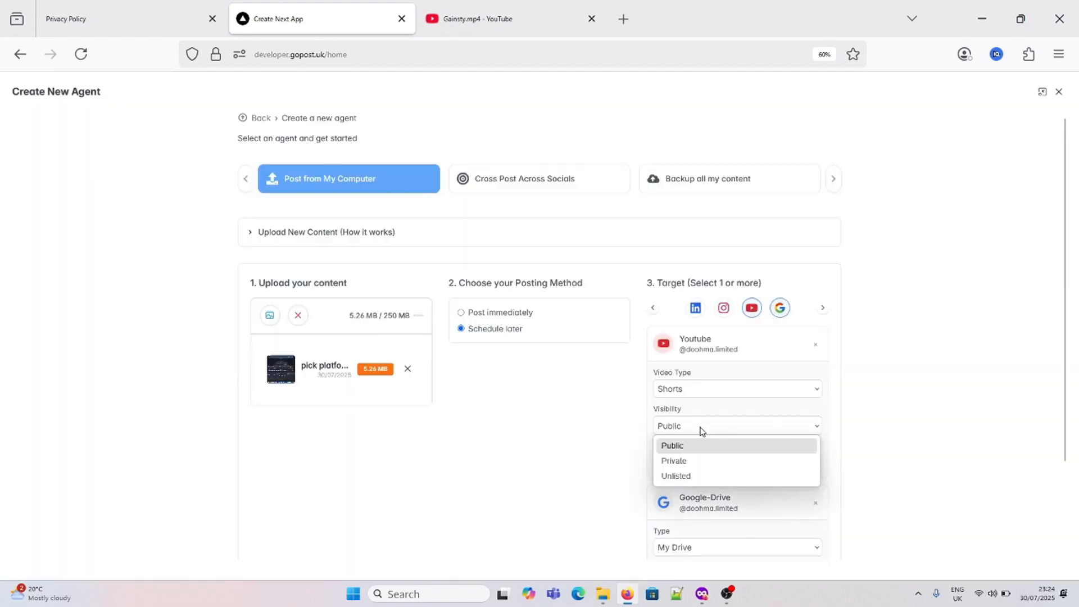
{"action": "left_click", "coordinate": [700, 462]}
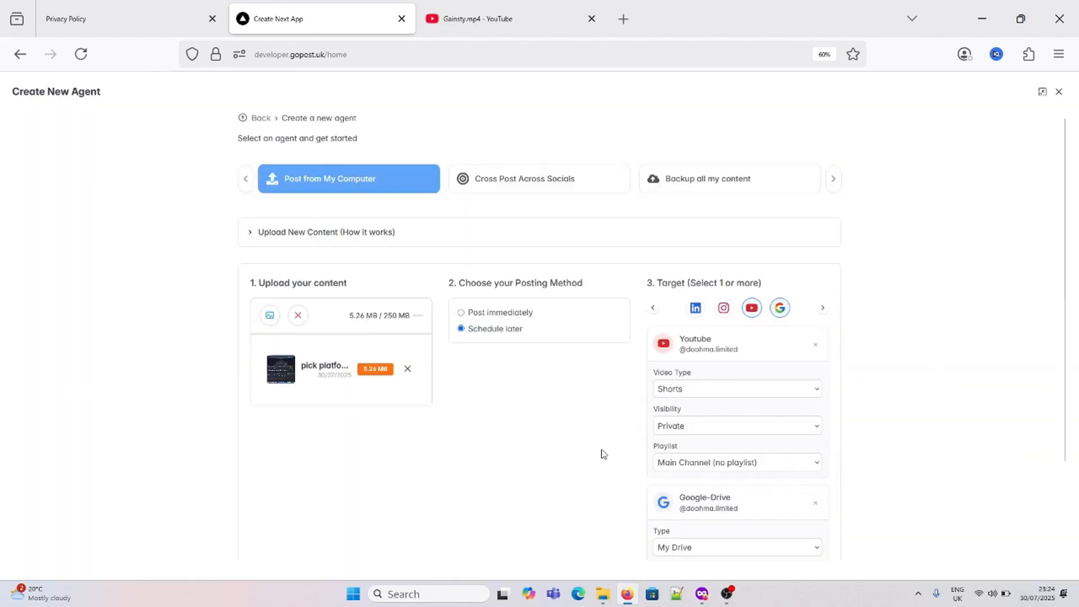
{"action": "scroll", "coordinate": [603, 451], "scroll_direction": "down", "scroll_amount": 2}
{"action": "scroll", "coordinate": [603, 454], "scroll_direction": "down", "scroll_amount": 1}
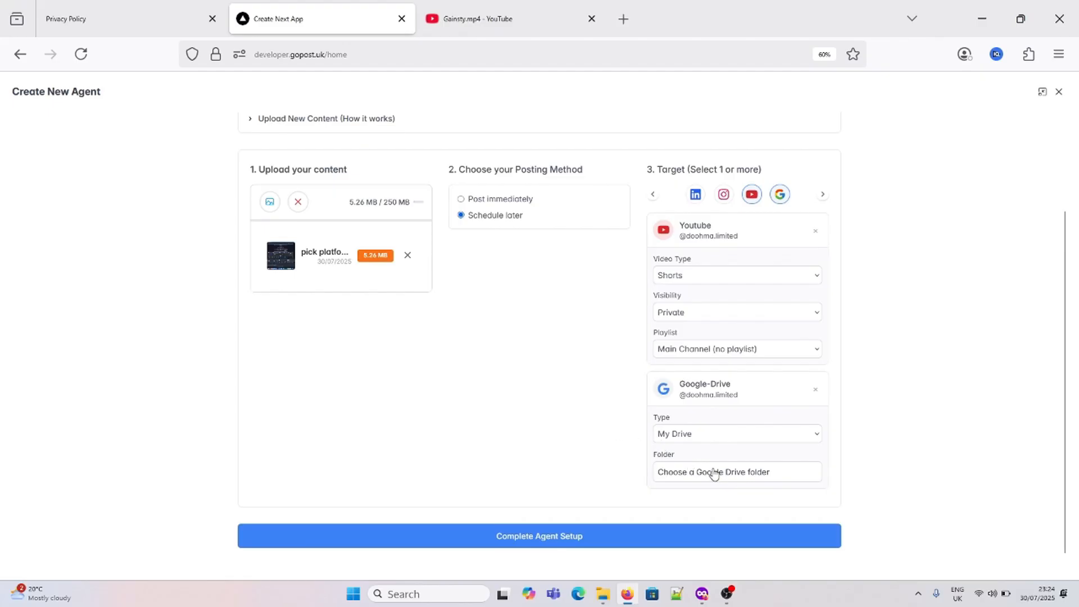
{"action": "left_click", "coordinate": [561, 540]}
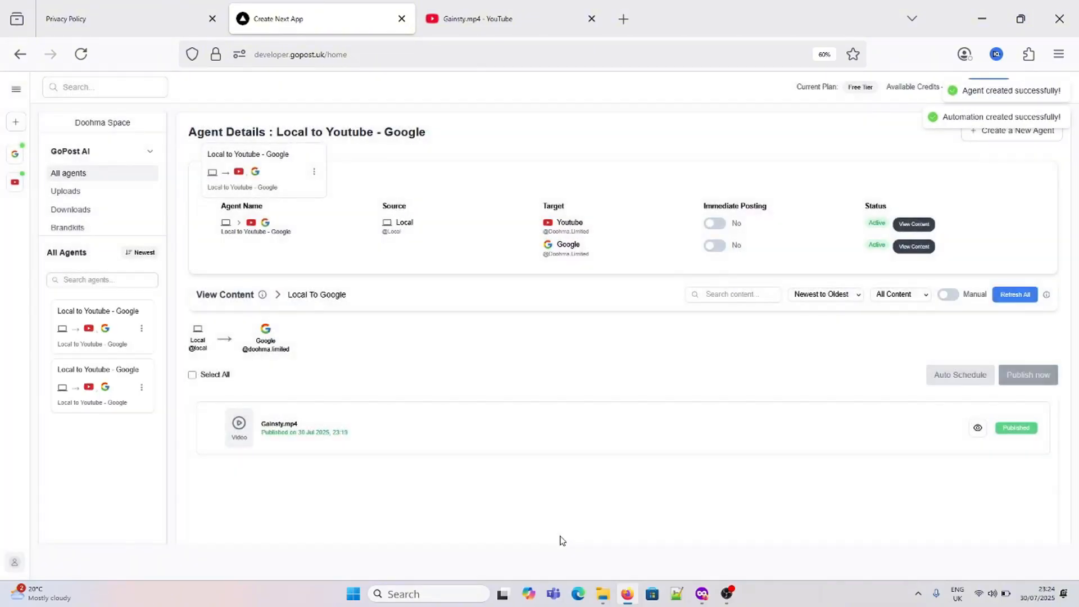
- Edit the pick_platform_copy.mp4 metadata for the new agent's YouTube target, setting the title to Edited_Title and the description to Edited_Description
{"action": "left_click", "coordinate": [107, 337]}
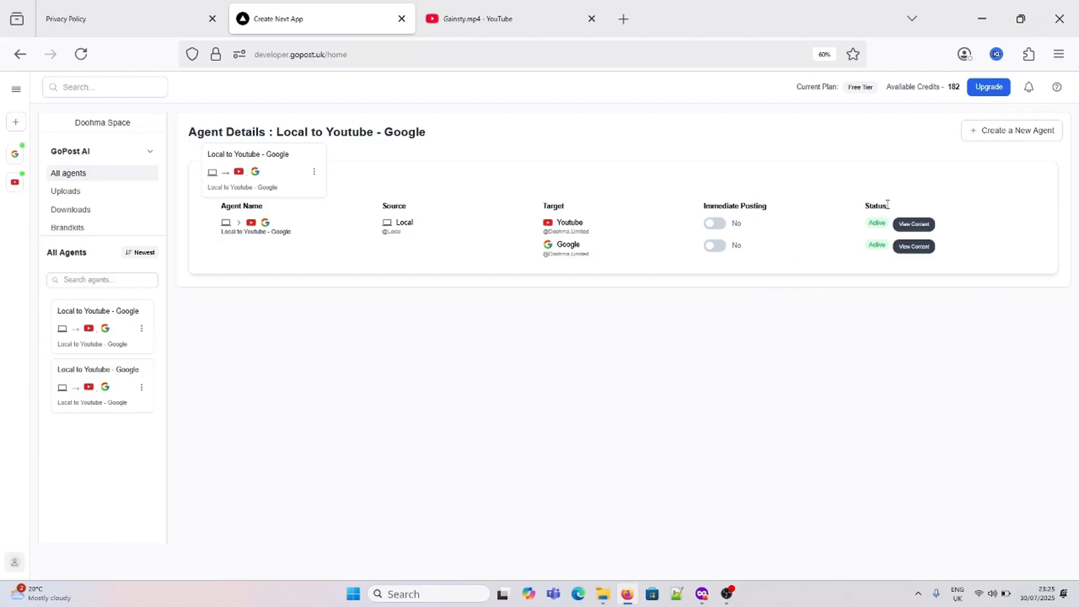
{"action": "left_click", "coordinate": [917, 226]}
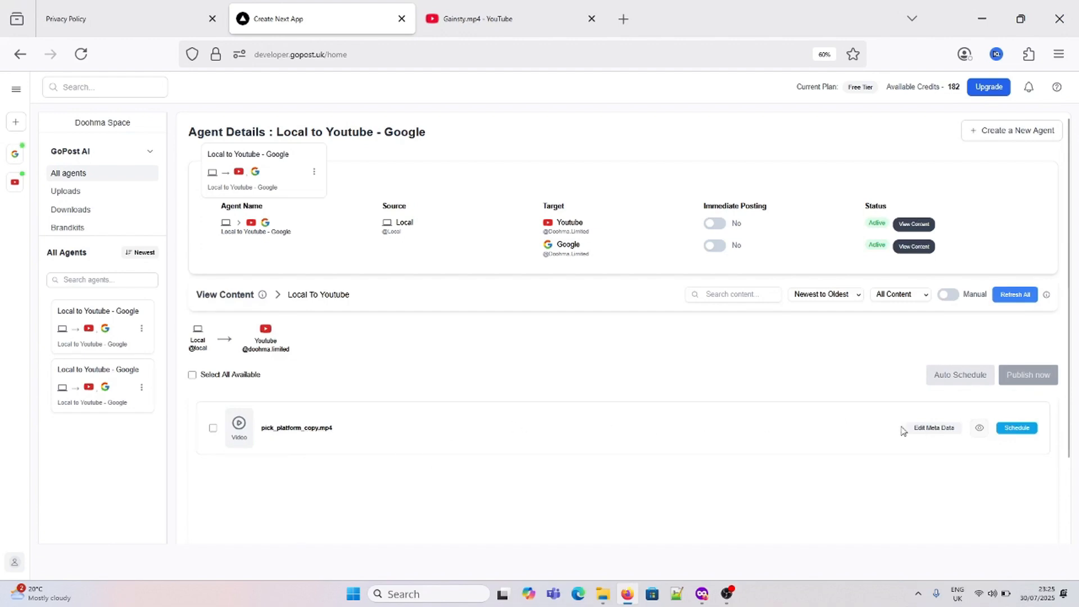
{"action": "left_click", "coordinate": [924, 430]}
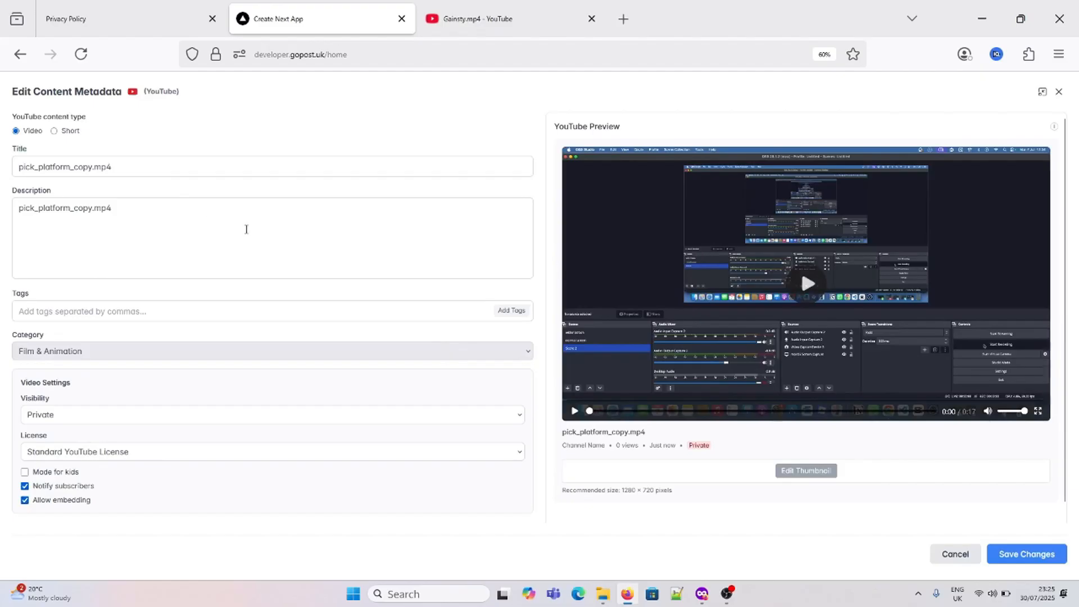
{"action": "triple_click", "coordinate": [203, 169]}
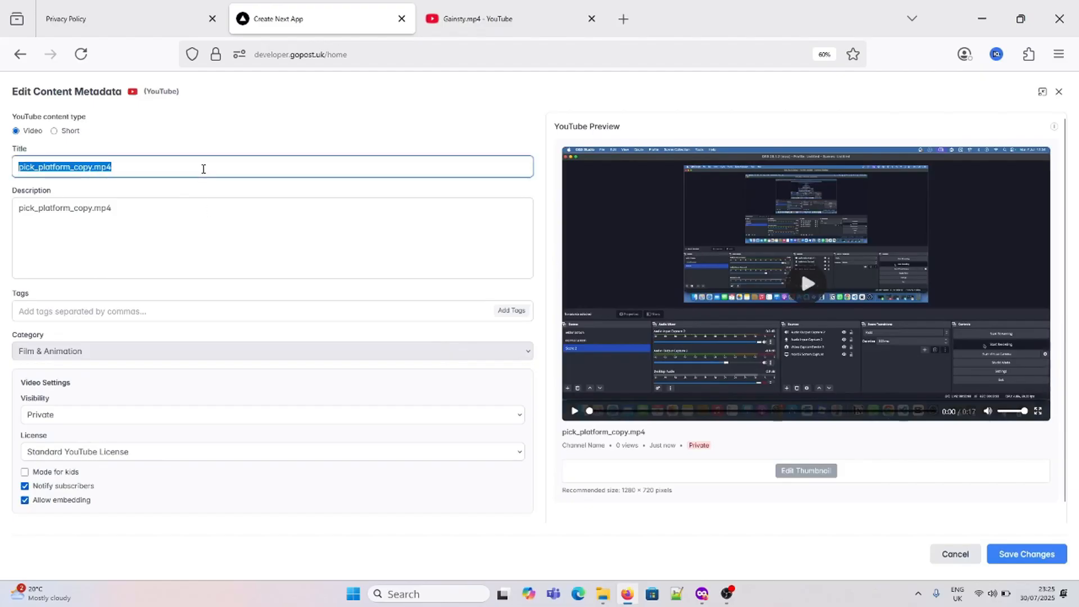
{"action": "type", "text": "Edited_Title"}
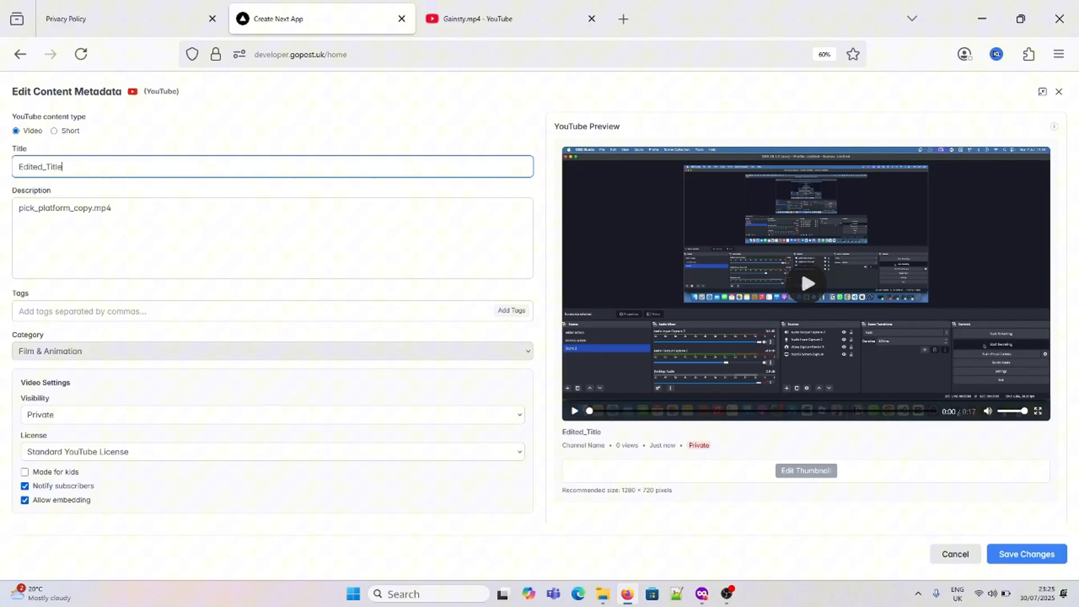
{"action": "key", "text": "Tab"}
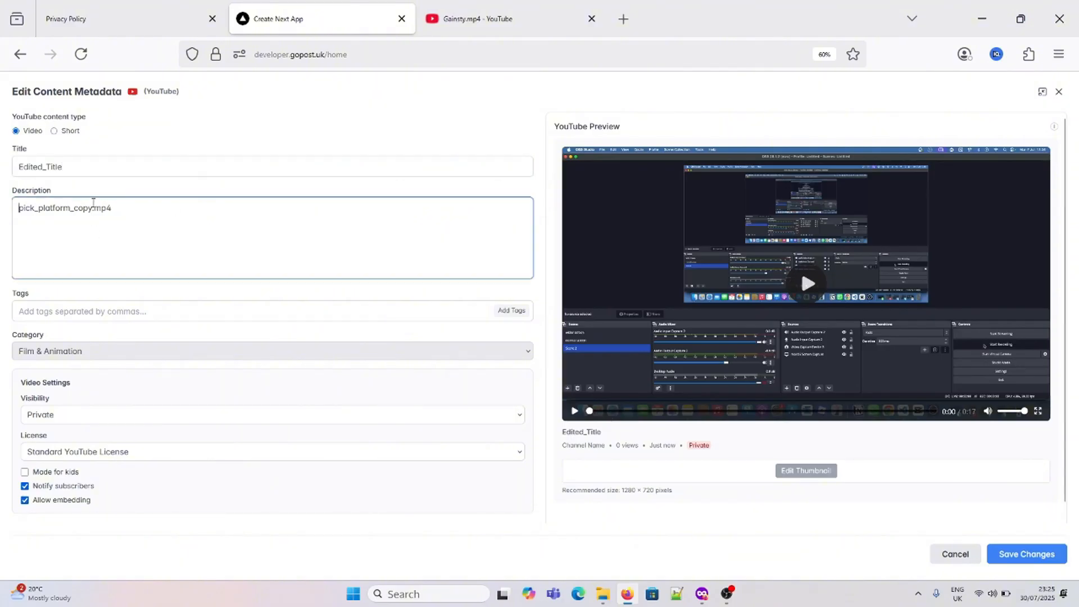
{"action": "triple_click", "coordinate": [93, 207]}
{"action": "type", "text": "Edited_Description"}
- Insert the saved designgroup tags into the video's YouTube metadata
{"action": "left_click", "coordinate": [477, 315]}
{"action": "left_click", "coordinate": [503, 311]}
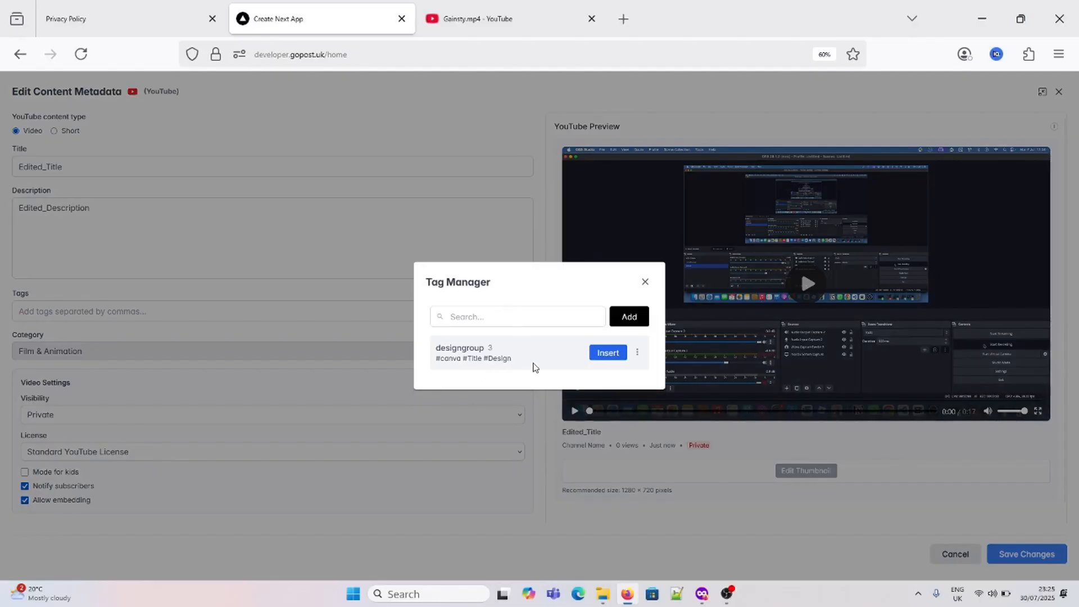
{"action": "left_click", "coordinate": [599, 354]}
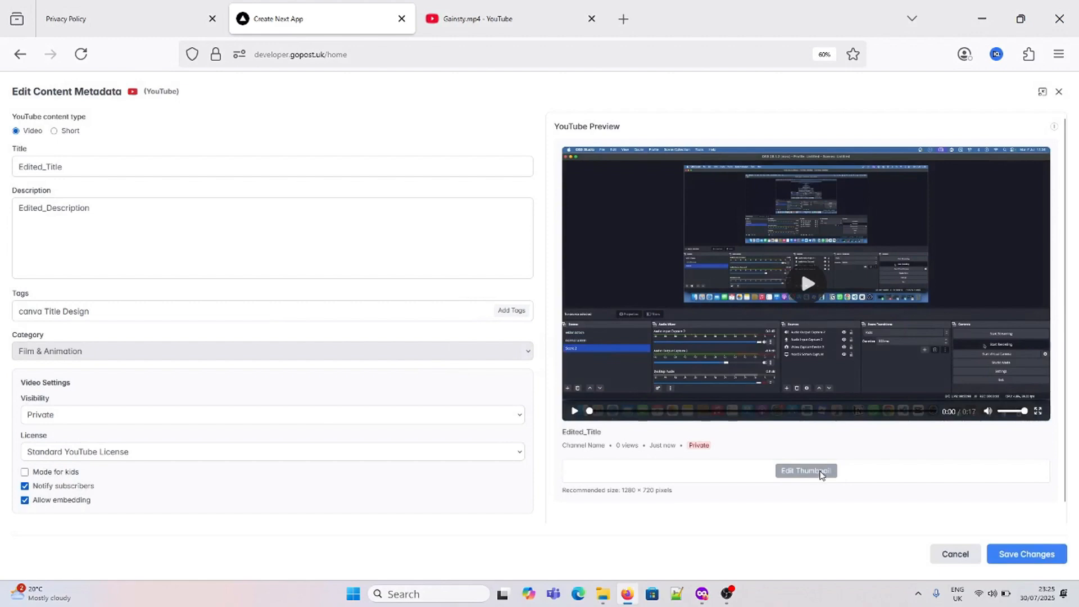
- Set the Prelaunch Patriot - 16032025 image from Downloads as the video's thumbnail and save the metadata changes
{"action": "left_click", "coordinate": [822, 474]}
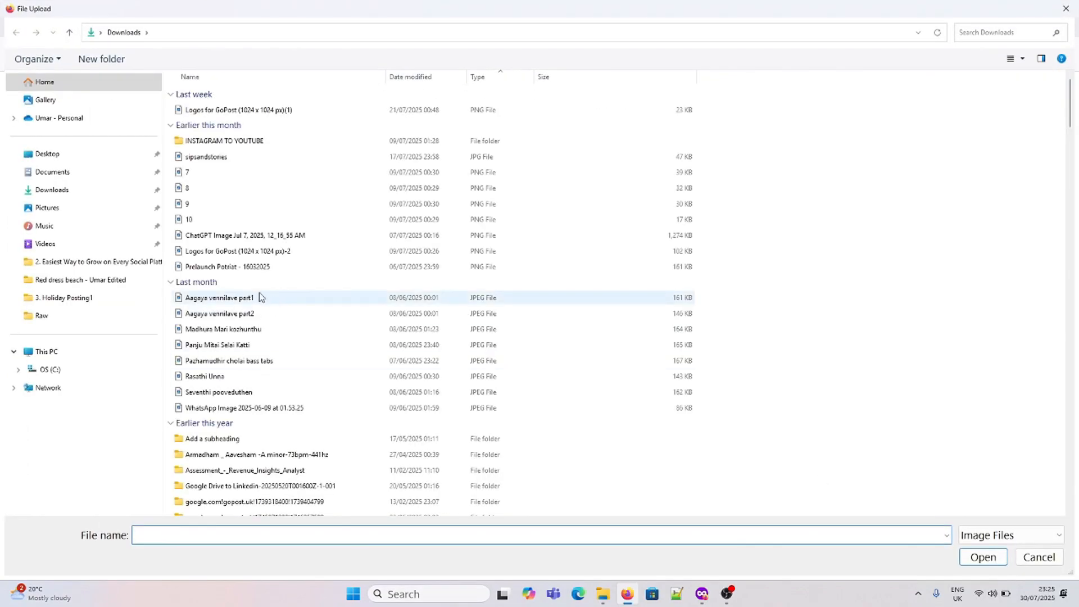
{"action": "double_click", "coordinate": [253, 269]}
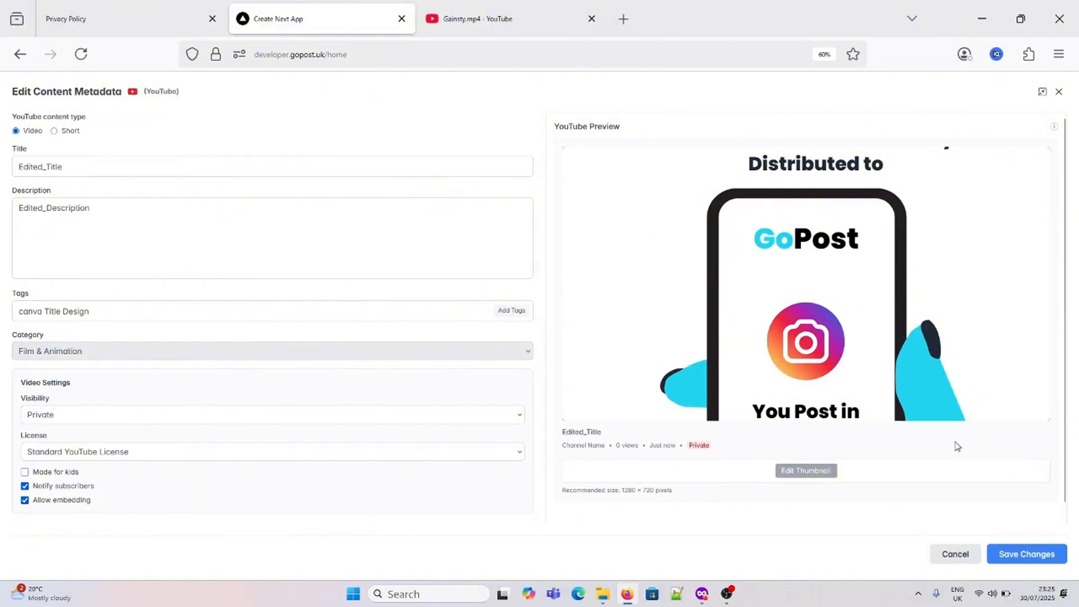
{"action": "left_click", "coordinate": [1021, 560]}
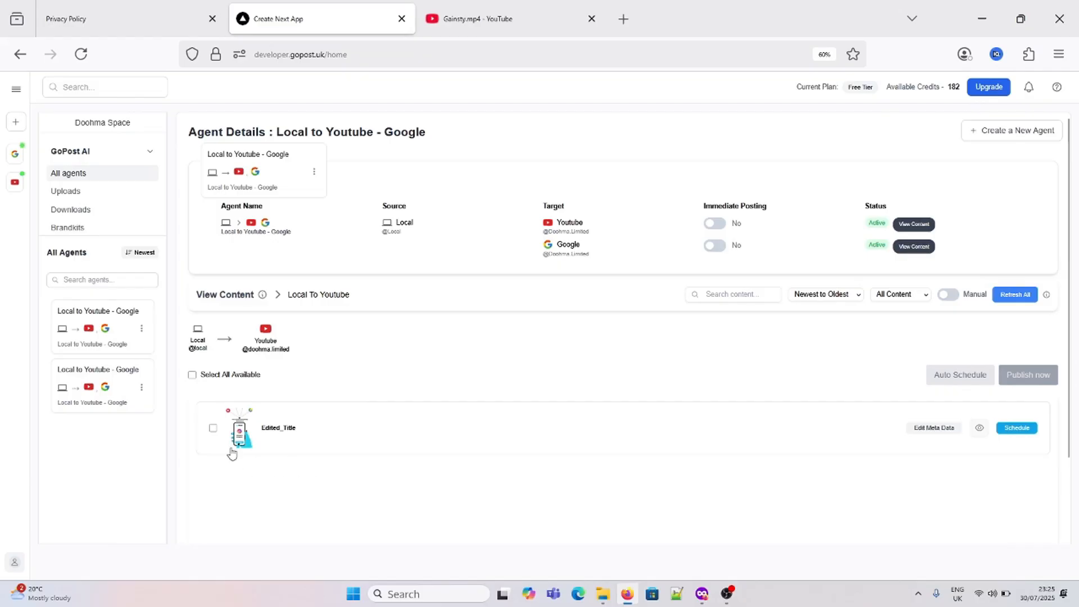
- Publish Edited_Title to the YouTube target and pick_platform_copy.mp4 to the Google target immediately
{"action": "left_click", "coordinate": [213, 428]}
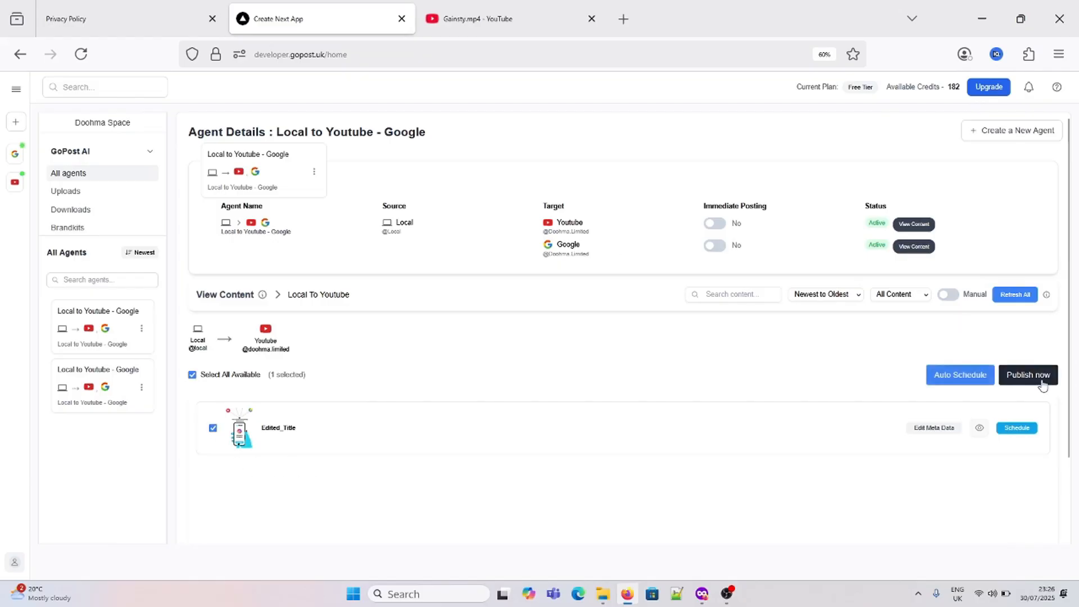
{"action": "left_click", "coordinate": [1042, 385]}
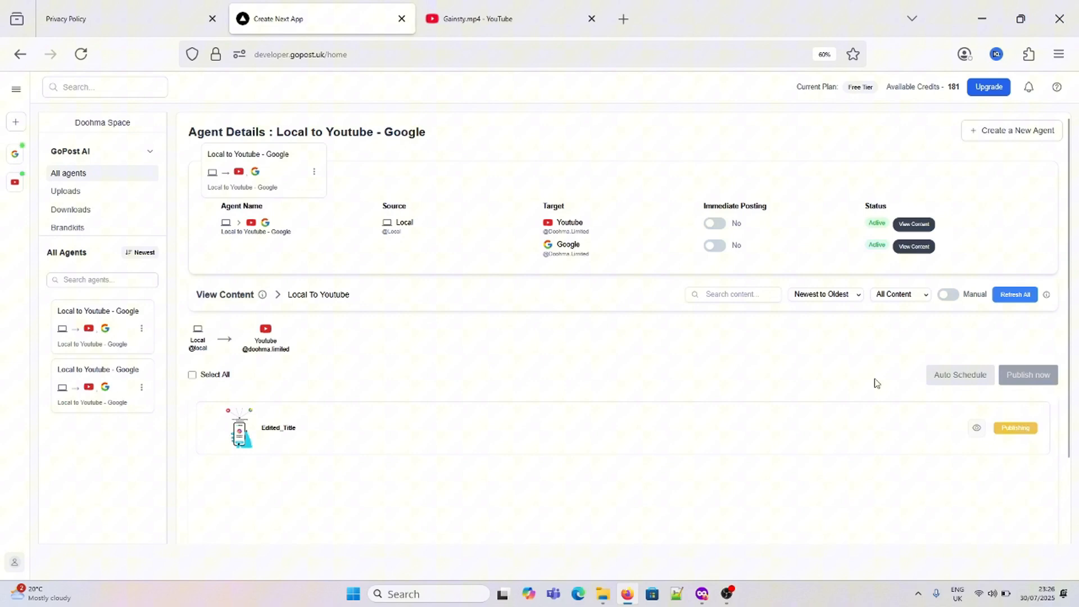
{"action": "left_click", "coordinate": [925, 251]}
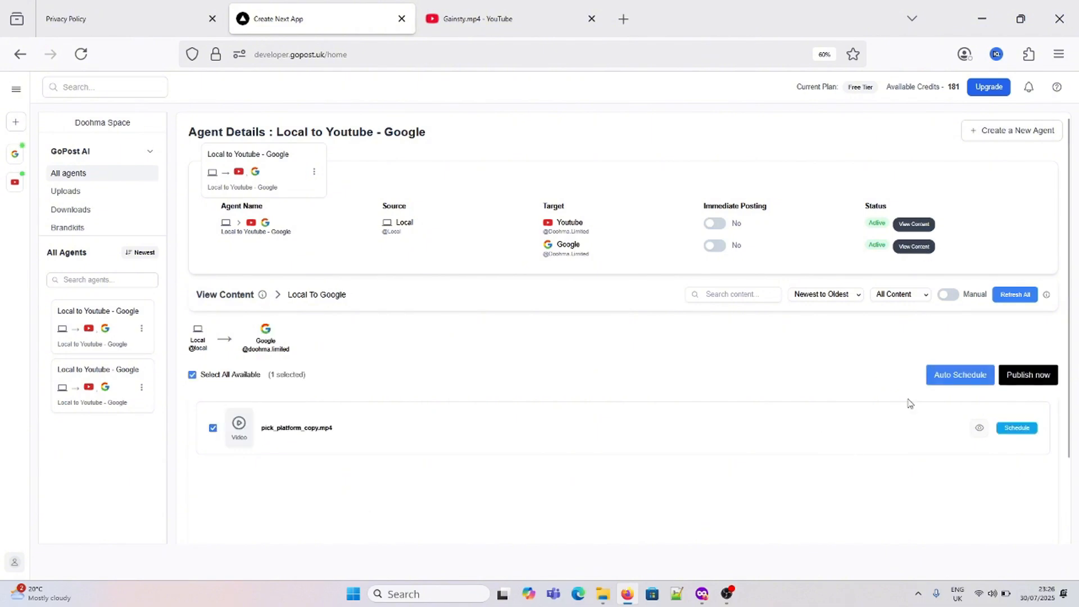
{"action": "left_click", "coordinate": [1048, 383]}
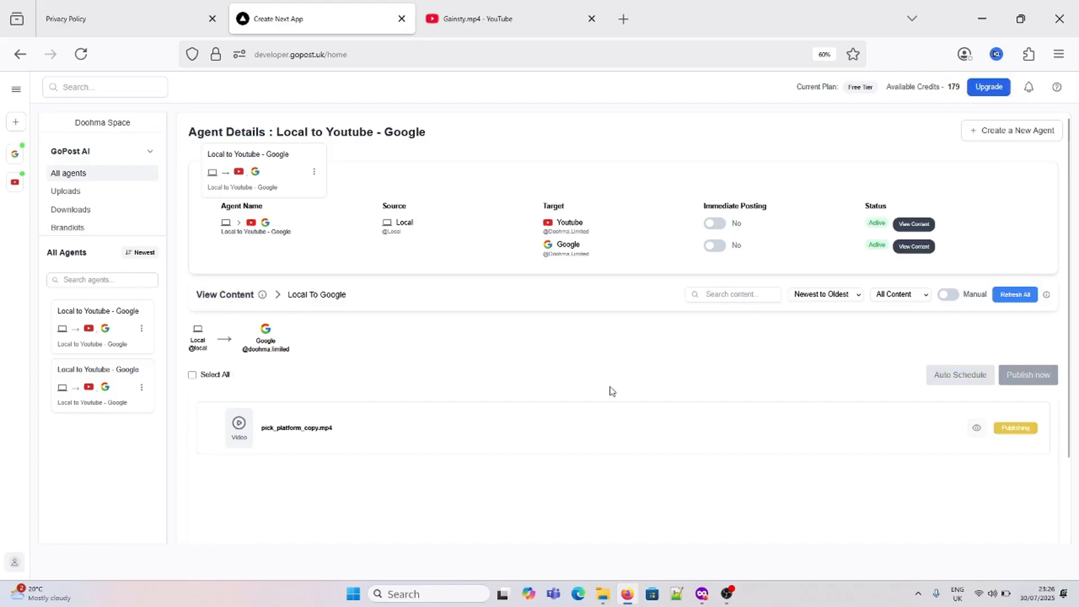
- View the published Edited_Title video on YouTube from the agent's YouTube content and expand its description
{"action": "left_click", "coordinate": [926, 227]}
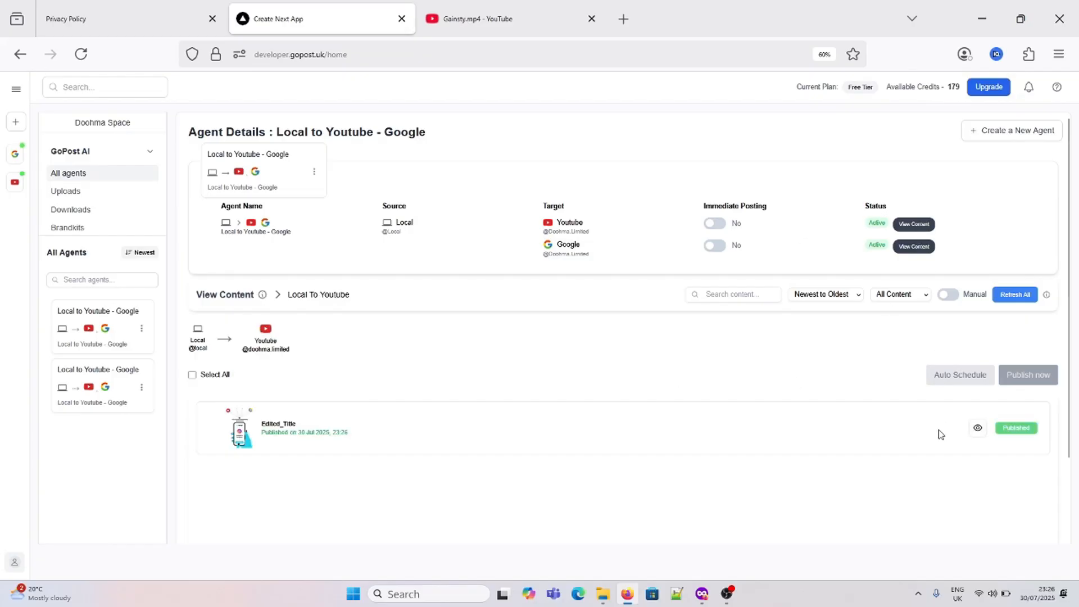
{"action": "left_click", "coordinate": [976, 431]}
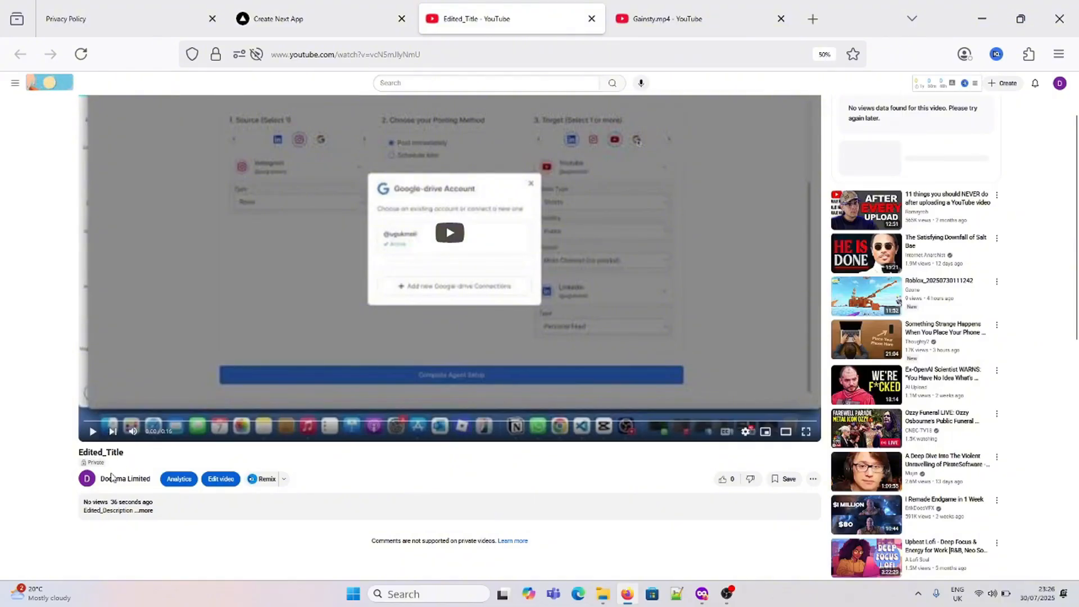
{"action": "left_click", "coordinate": [145, 511]}
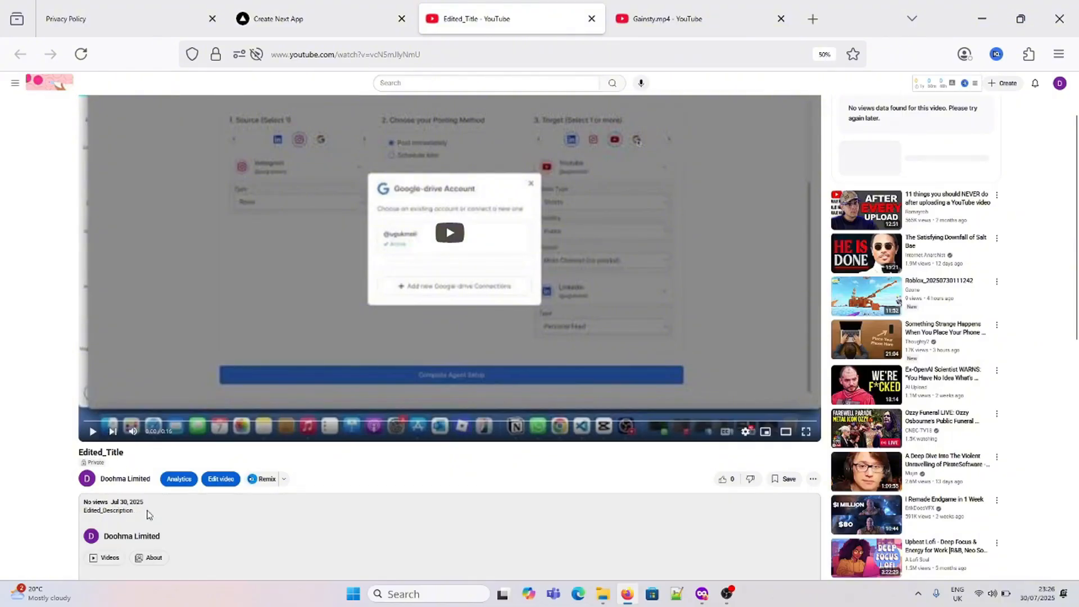
- Browse the Doohma Limited channel's posts and videos, viewing Google API Demo Ver1 and returning to the video list
{"action": "left_click", "coordinate": [125, 479]}
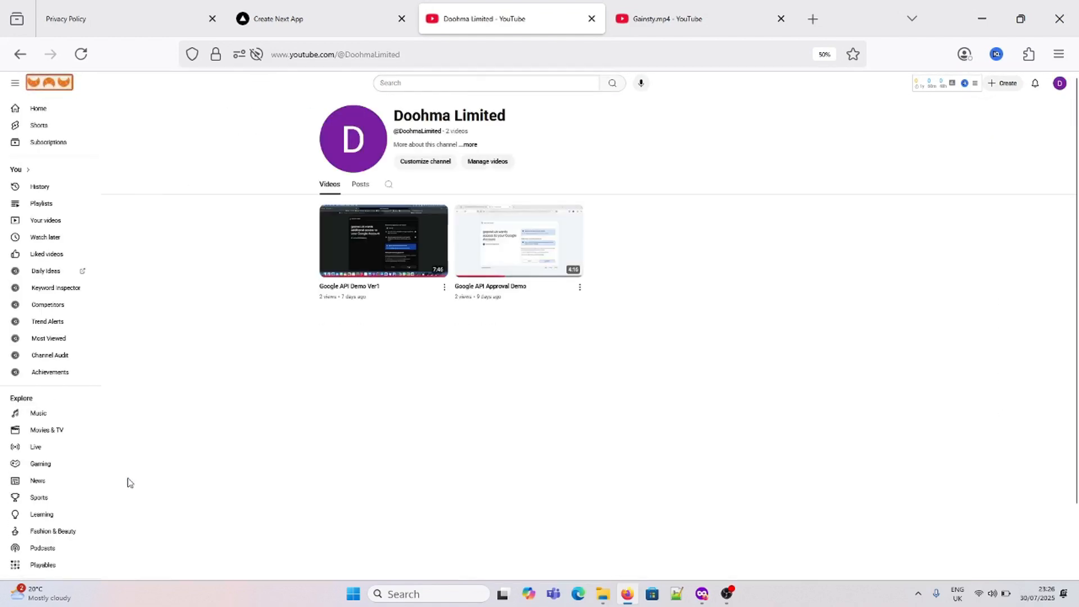
{"action": "left_click", "coordinate": [364, 190]}
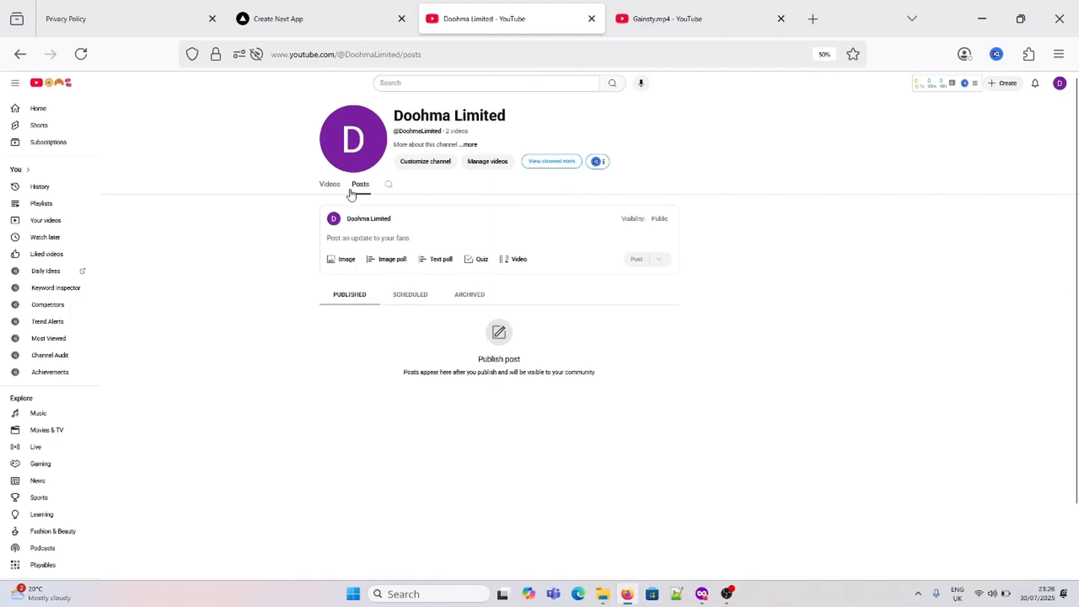
{"action": "left_click", "coordinate": [336, 185]}
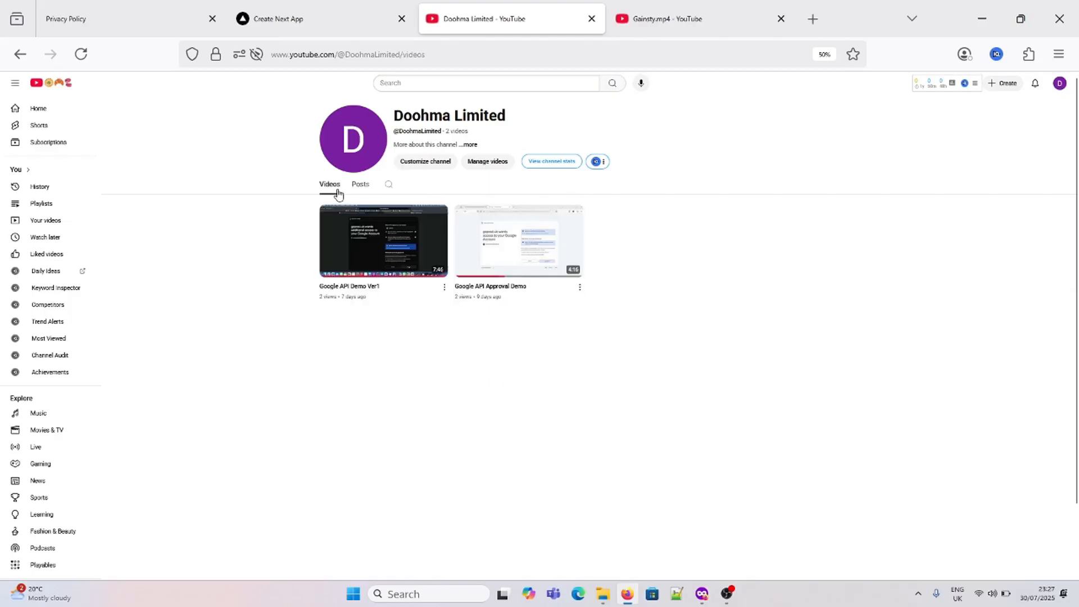
{"action": "left_click", "coordinate": [329, 279]}
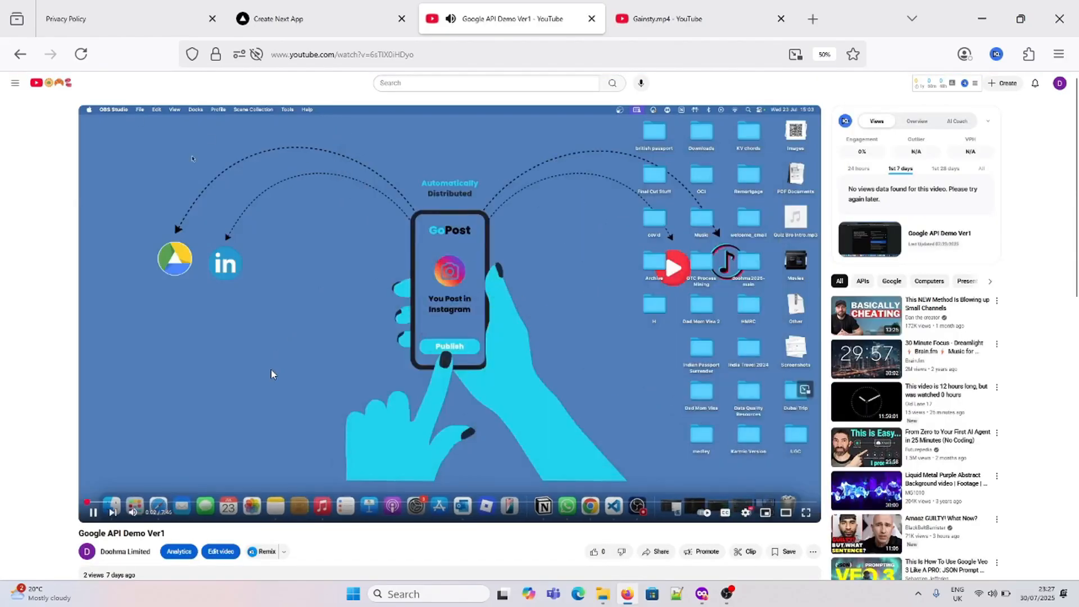
{"action": "left_click", "coordinate": [16, 60]}
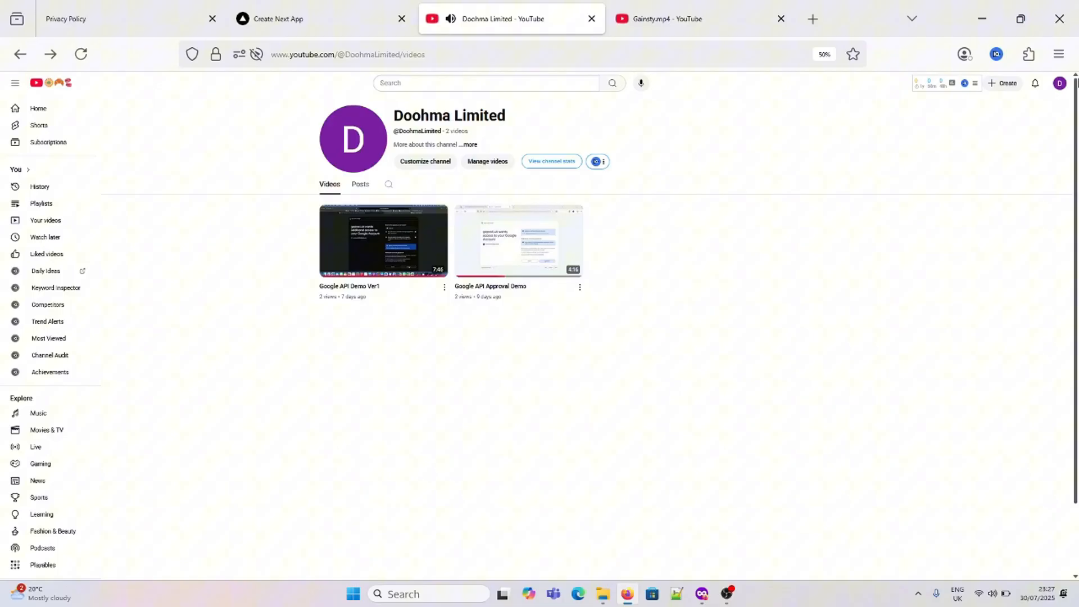
- Go to the channel content list in YouTube Studio and open the Edited_Title video's details
{"action": "left_click", "coordinate": [1059, 83]}
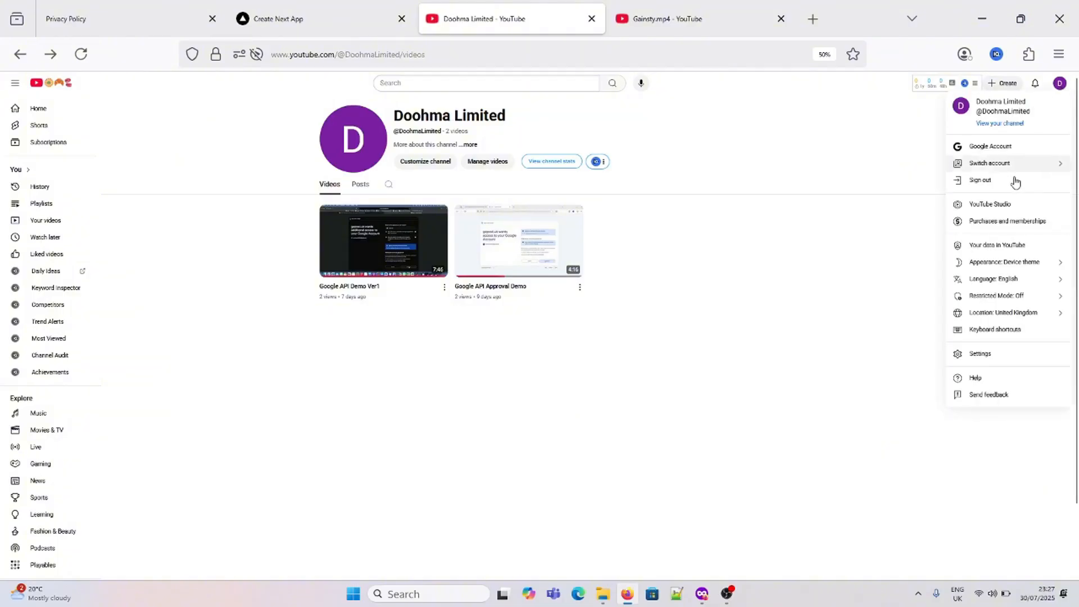
{"action": "left_click", "coordinate": [1010, 206]}
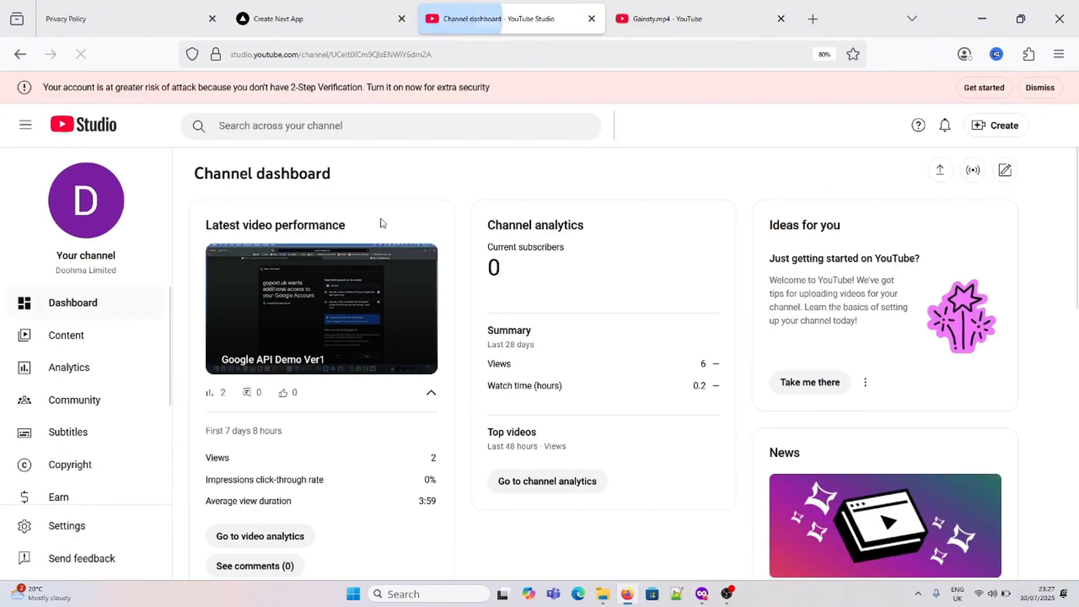
{"action": "left_click", "coordinate": [124, 338]}
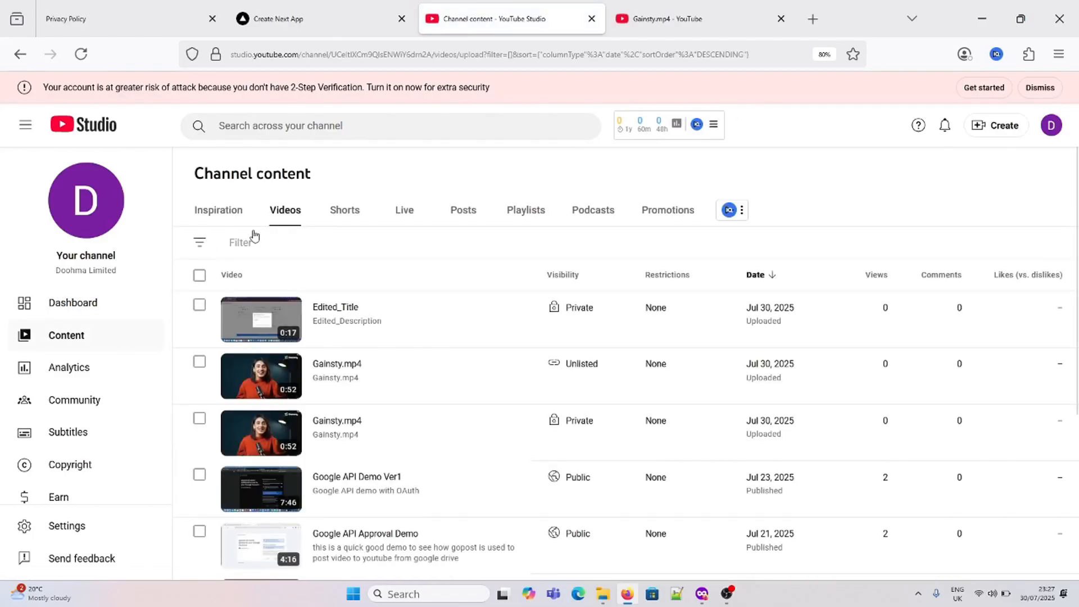
{"action": "left_click", "coordinate": [259, 321]}
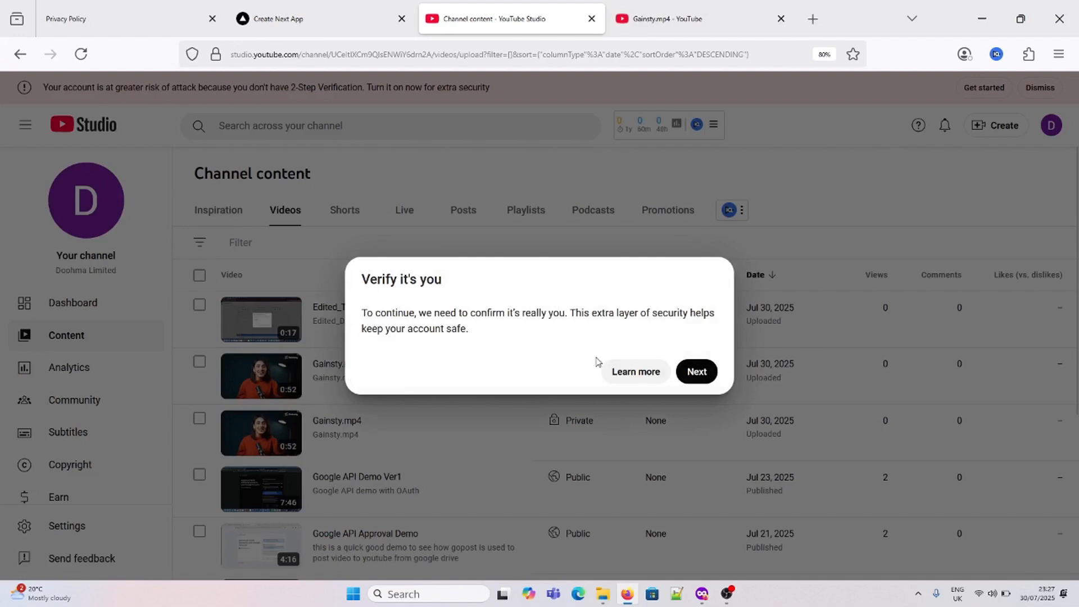
- Start the Google identity verification and submit the account password
{"action": "left_click", "coordinate": [697, 373]}
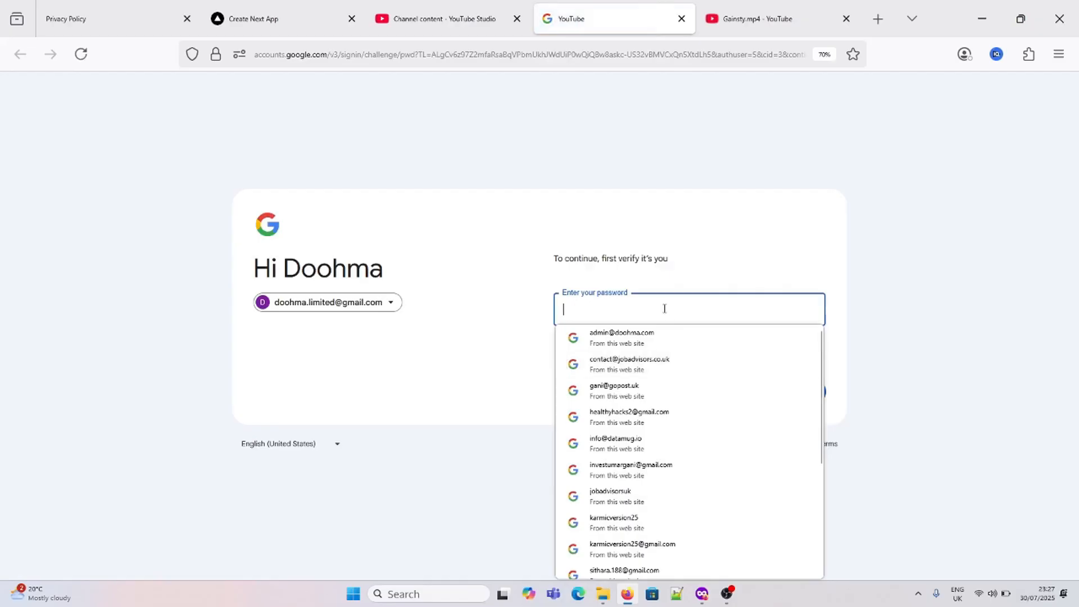
{"action": "type", "text": "*"}
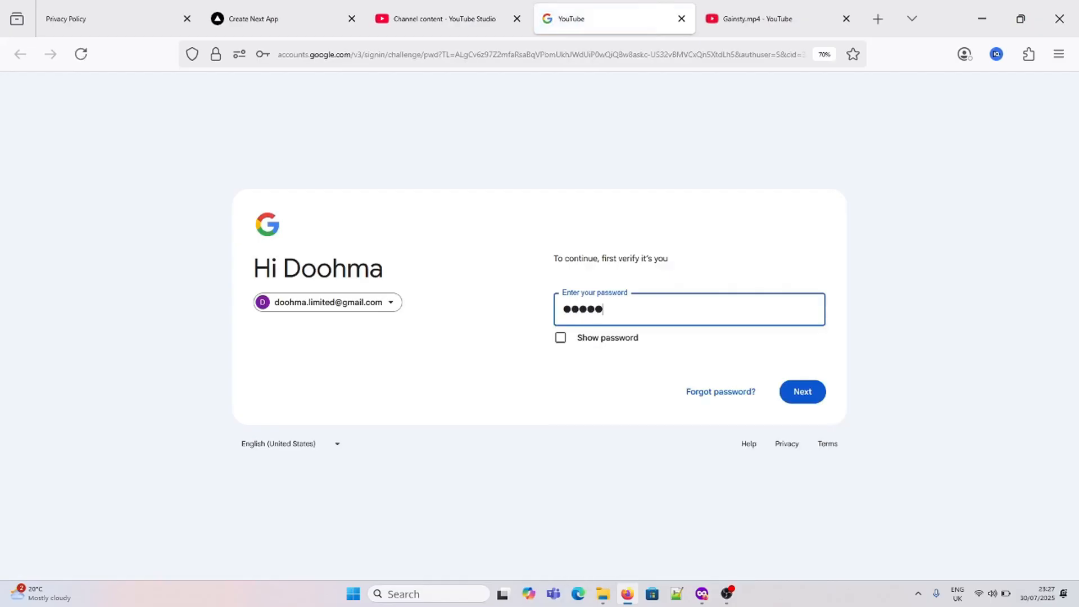
{"action": "type", "text": "*****************"}
{"action": "key", "text": "Return"}
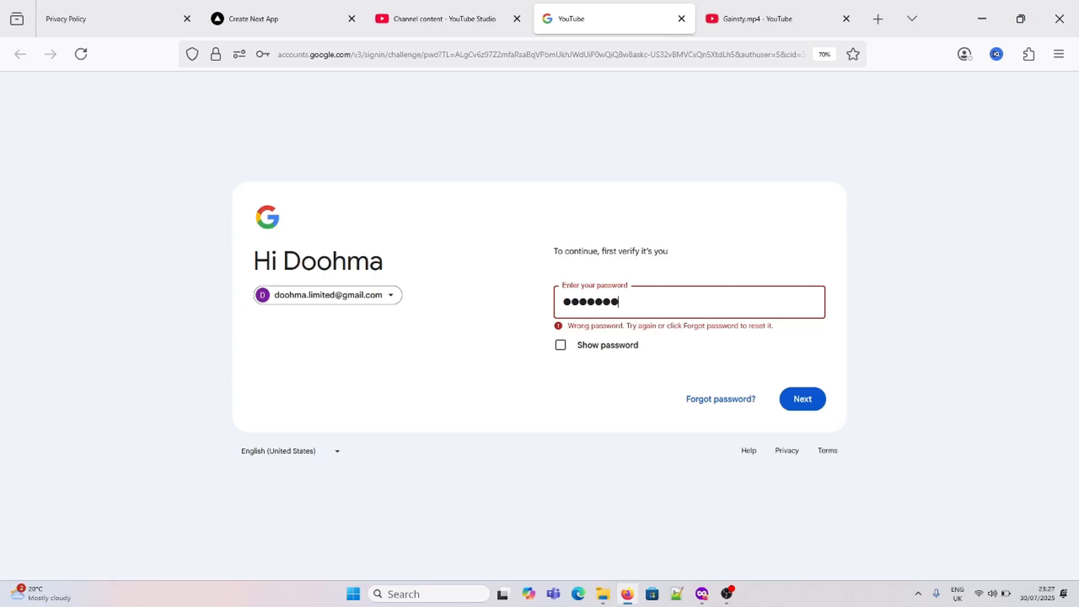
{"action": "key", "text": "Return"}
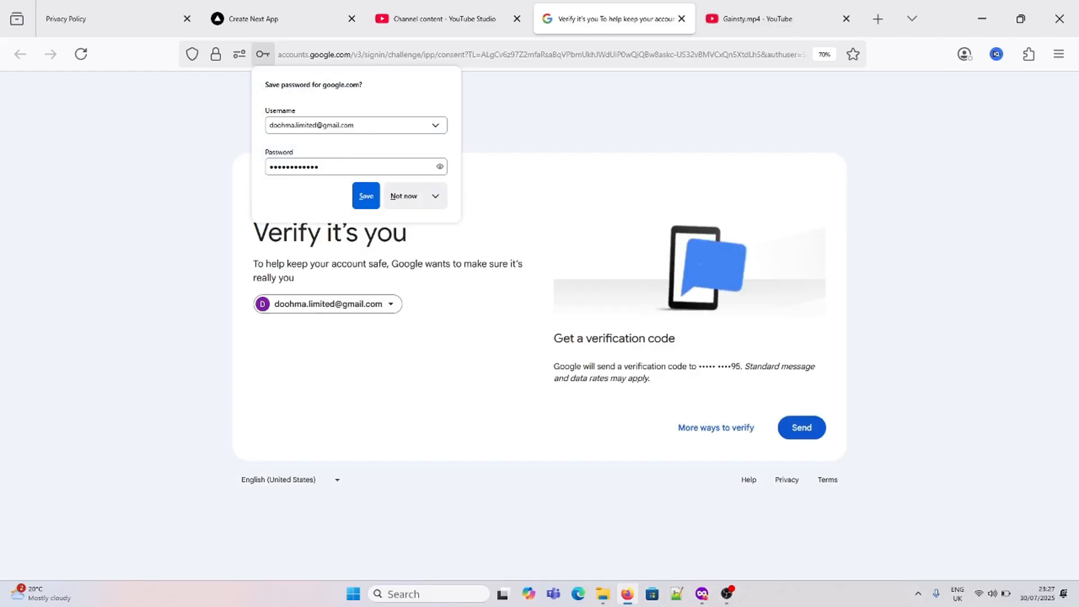
- Request a verification code by text message and submit the received code to complete the identity check
{"action": "left_click", "coordinate": [802, 434]}
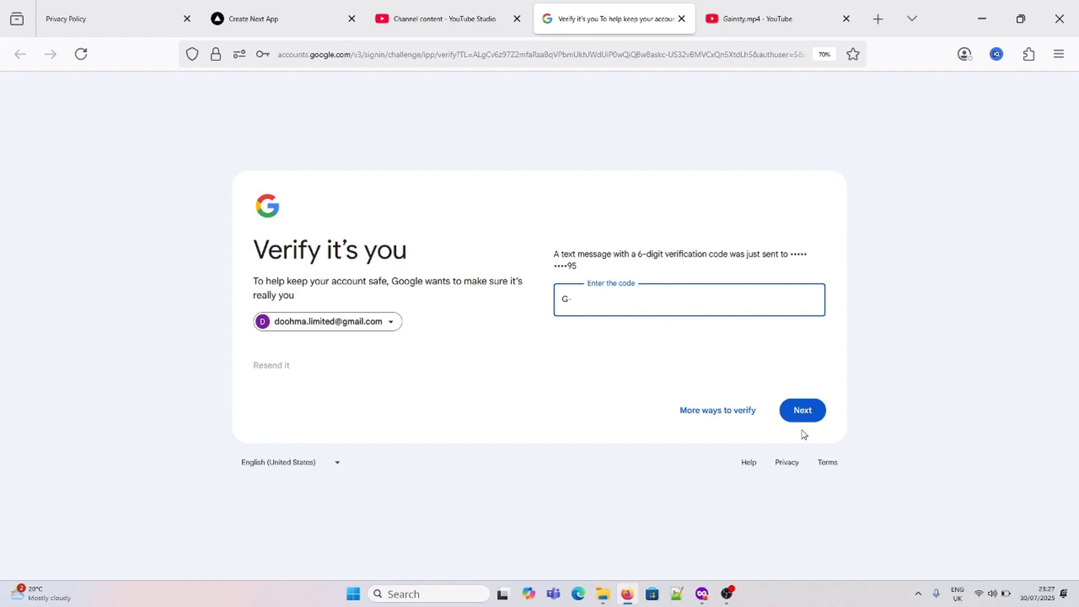
{"action": "left_click", "coordinate": [802, 434]}
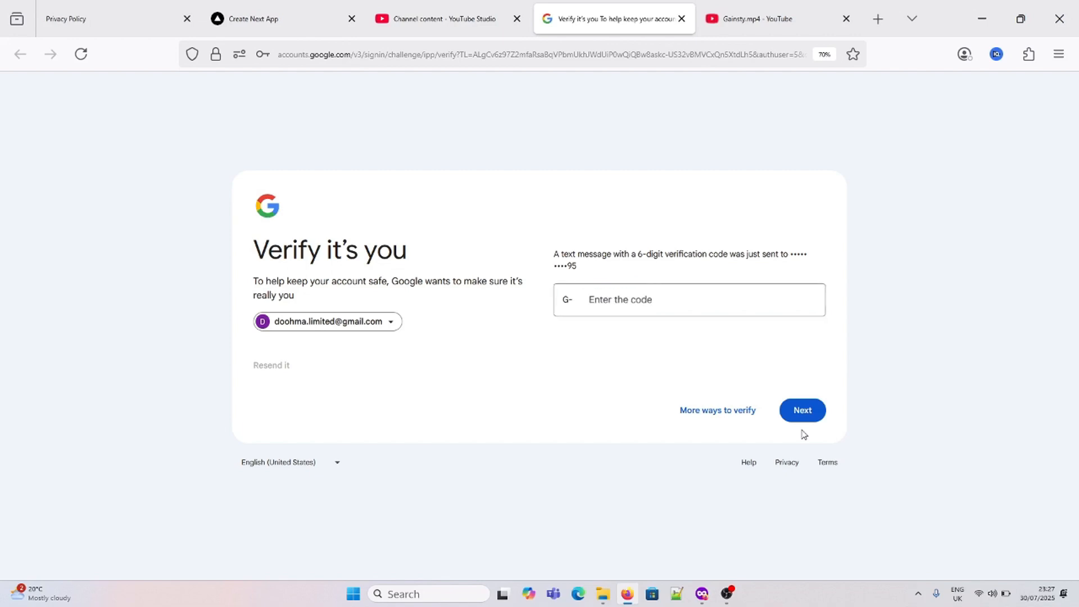
{"action": "left_click", "coordinate": [677, 296]}
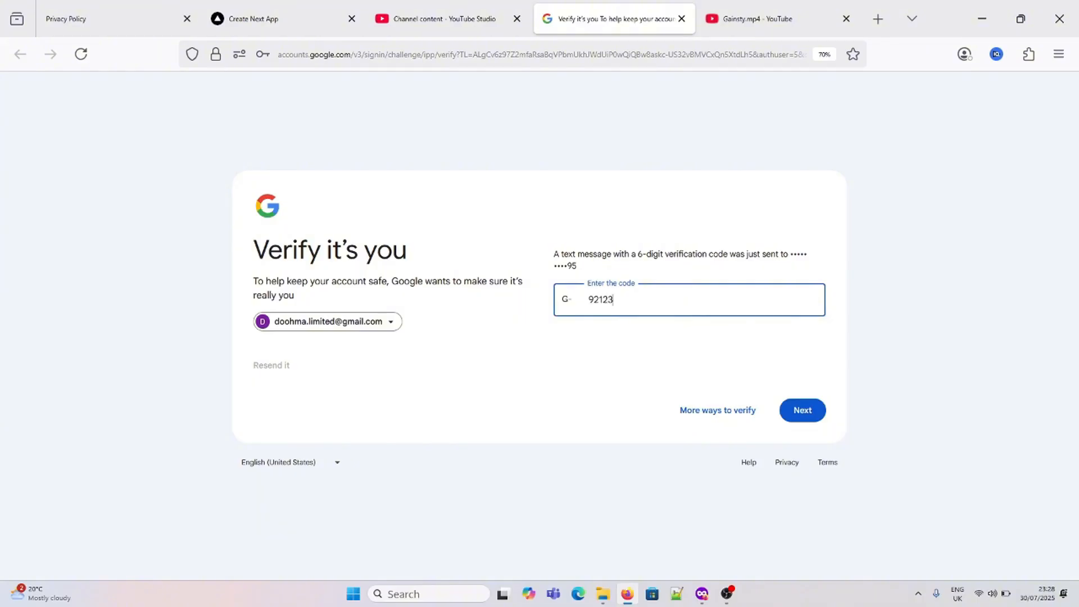
{"action": "left_click", "coordinate": [804, 411]}
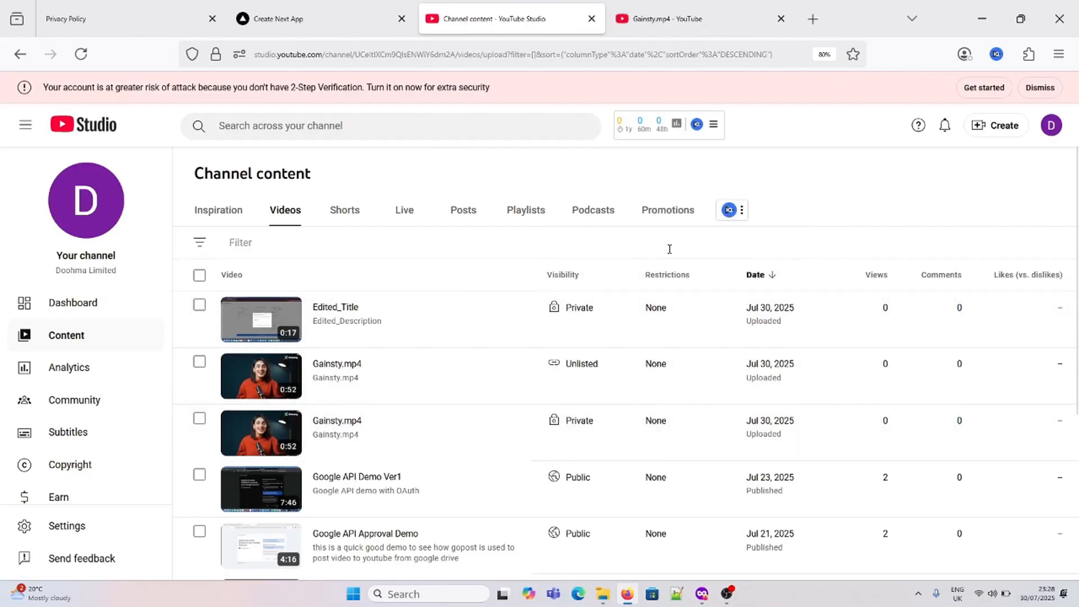
- Dismiss the 2-Step Verification alert, then open the published pick_platform_copy.mp4 from the agent's Google target content in GoPost
{"action": "left_click", "coordinate": [1039, 87]}
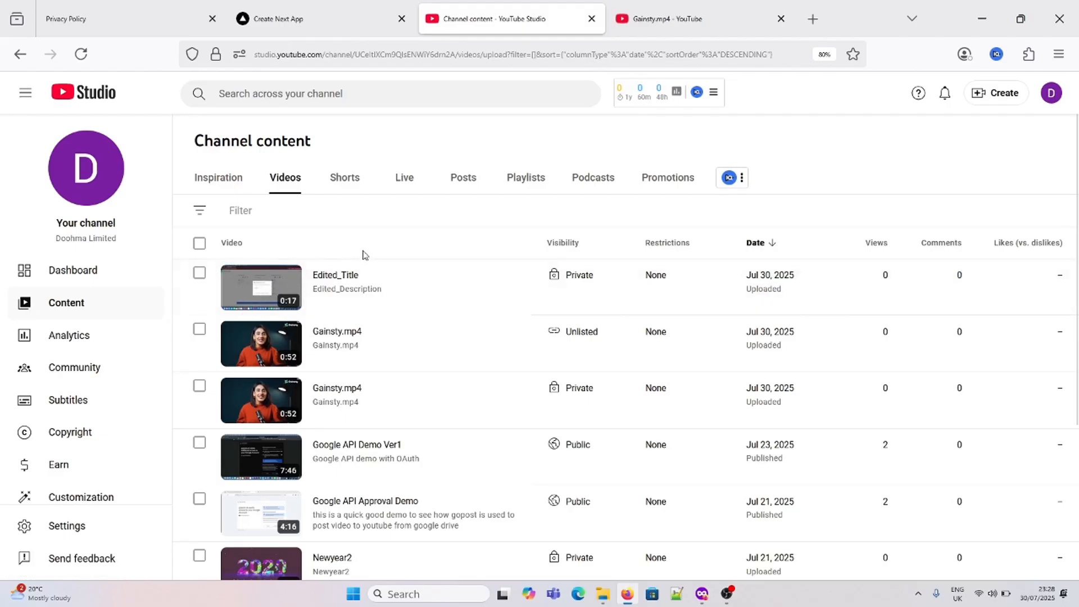
{"action": "left_click", "coordinate": [355, 24]}
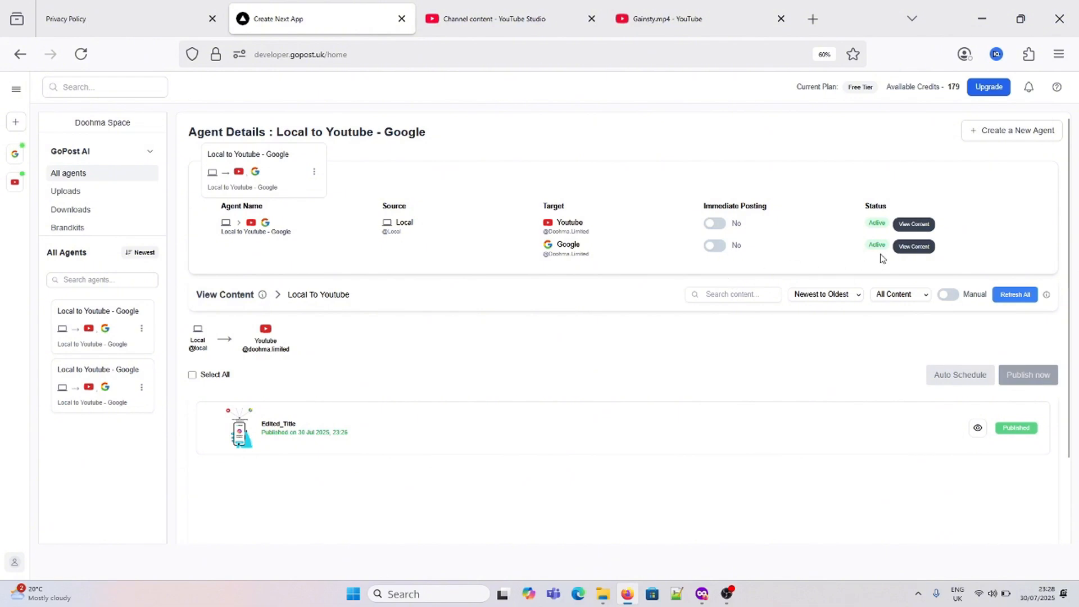
{"action": "left_click", "coordinate": [909, 248]}
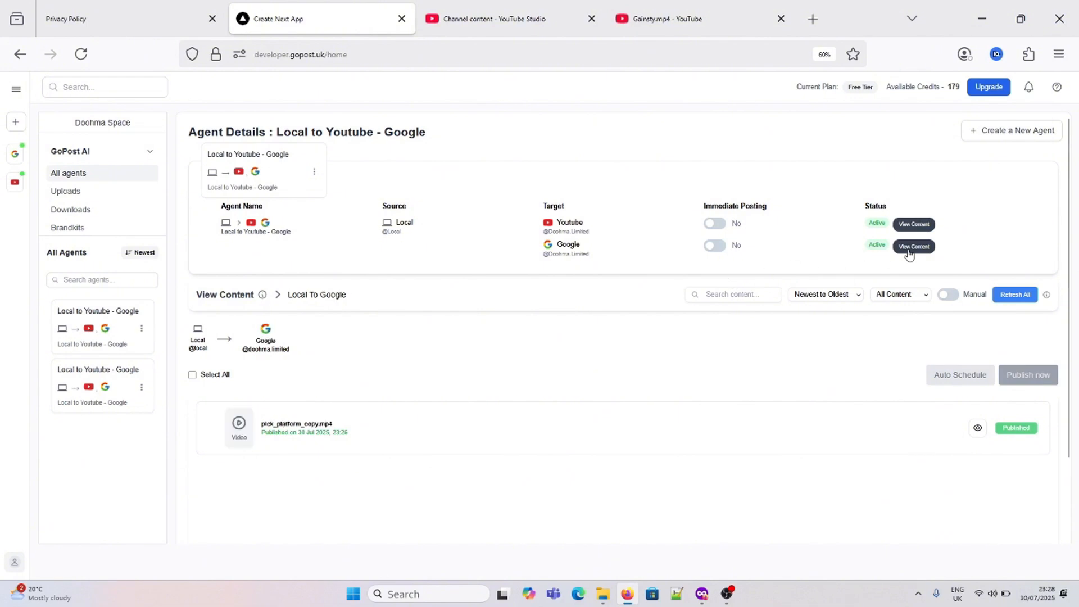
{"action": "left_click", "coordinate": [978, 428]}
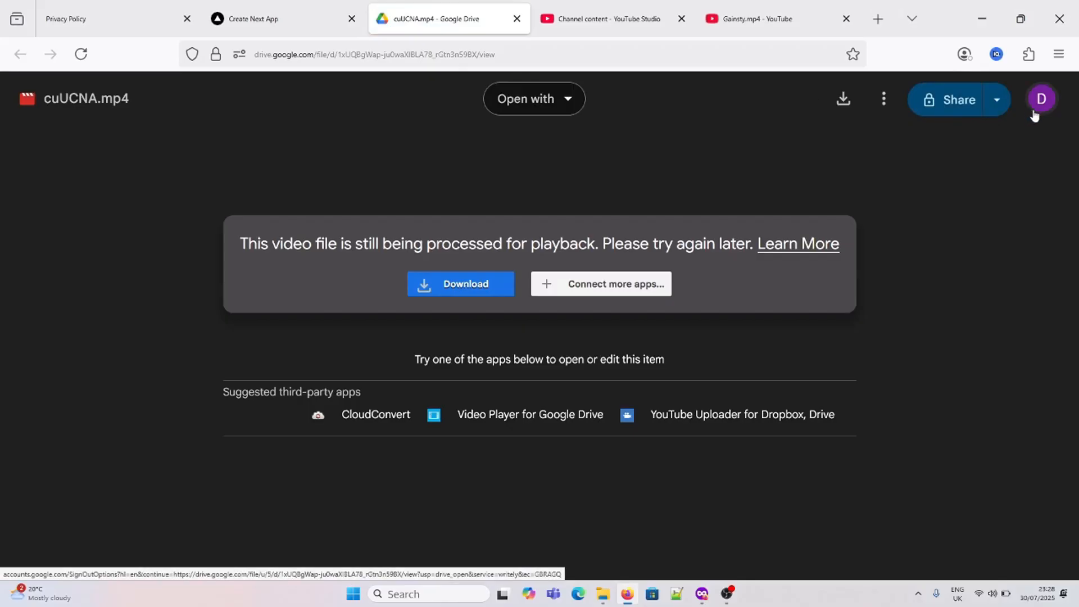
- Go to the Google Drive home page, switch to the Doohma Limited account, and close the other account's Drive page
{"action": "left_click", "coordinate": [601, 55]}
{"action": "type", "text": "drive"}
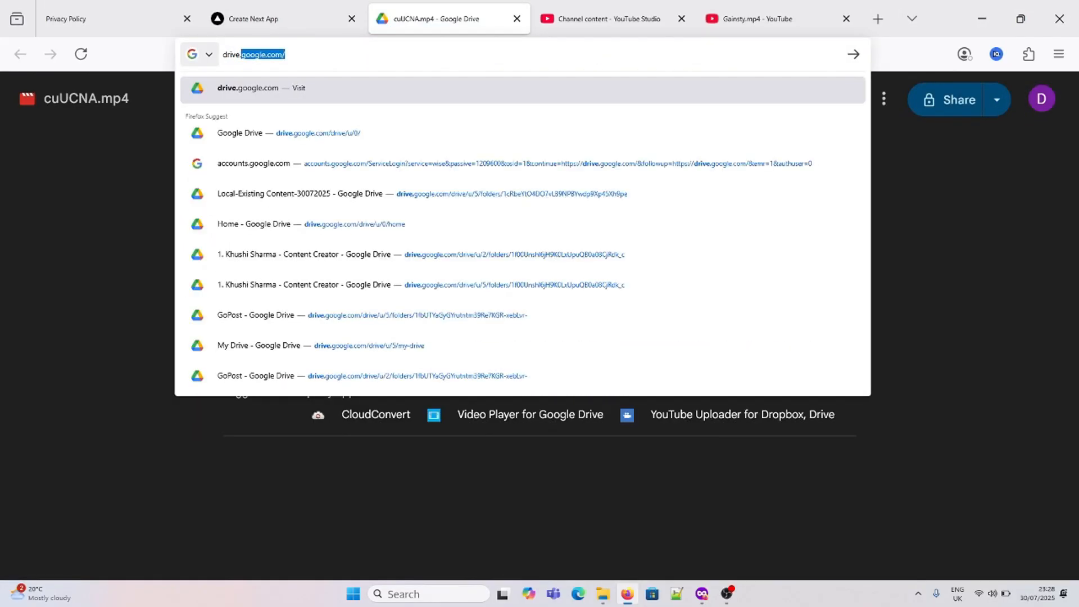
{"action": "key", "text": "Return"}
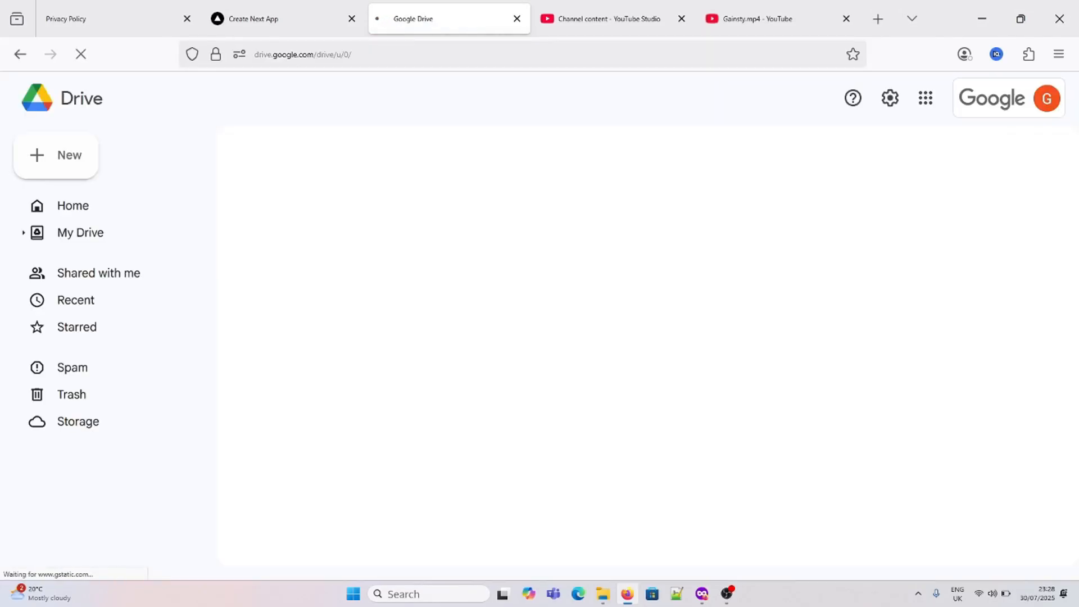
{"action": "left_click", "coordinate": [989, 107]}
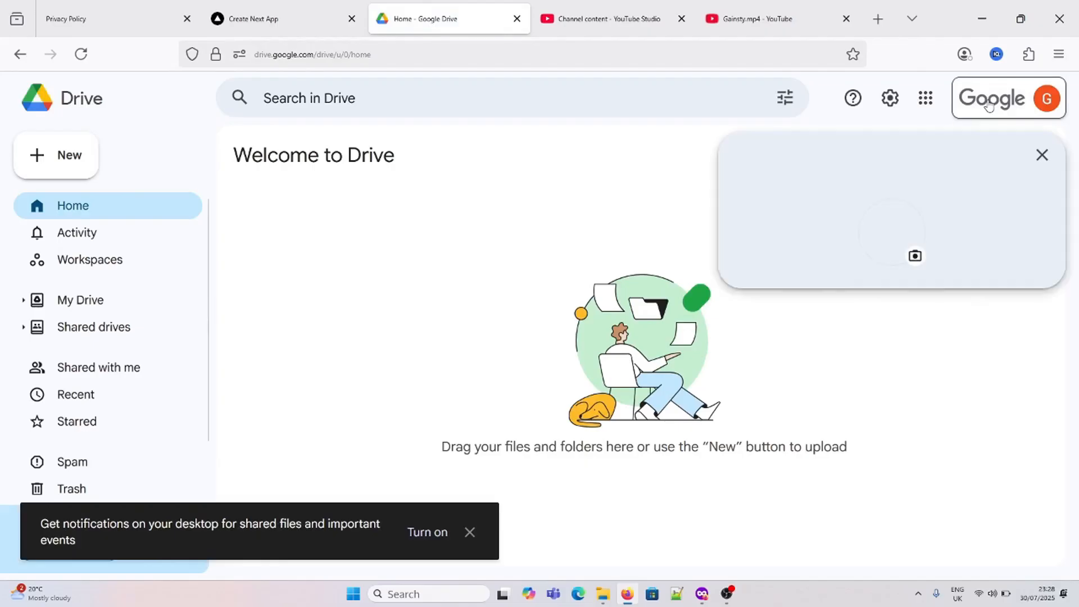
{"action": "scroll", "coordinate": [906, 446], "scroll_direction": "down", "scroll_amount": 3}
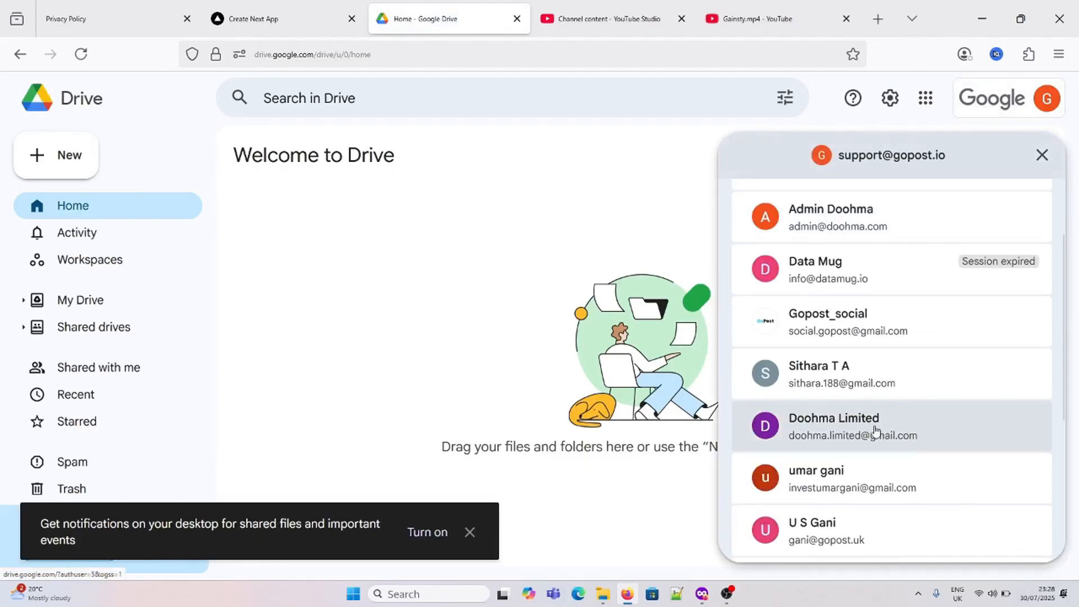
{"action": "left_click", "coordinate": [906, 447]}
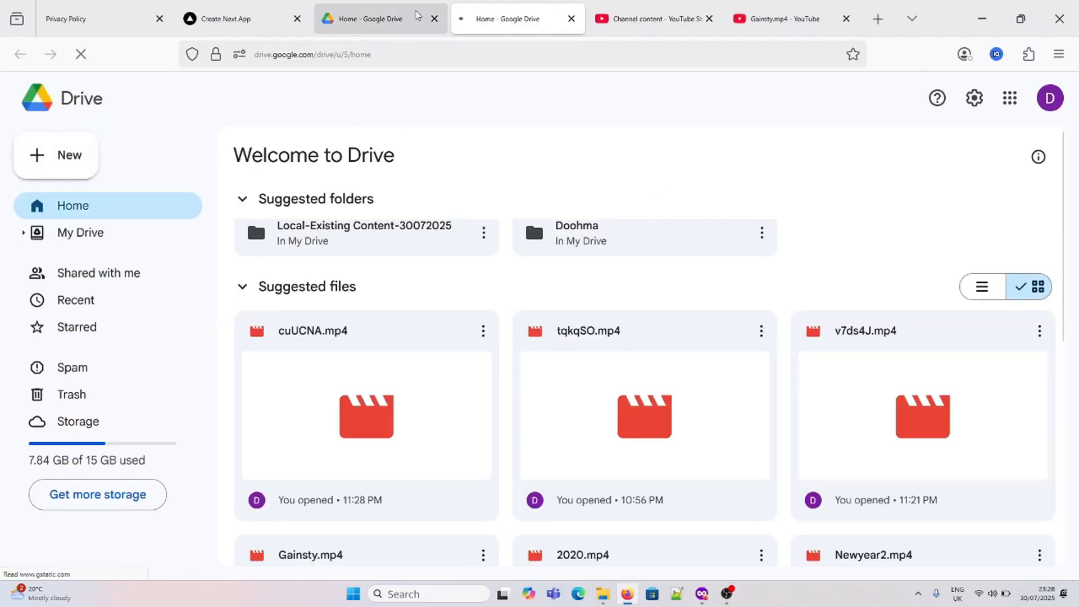
{"action": "left_click", "coordinate": [434, 18]}
- Open the Local-Existing Content-30072025 folder in My Drive and look through its uploaded video files
{"action": "left_click", "coordinate": [150, 241]}
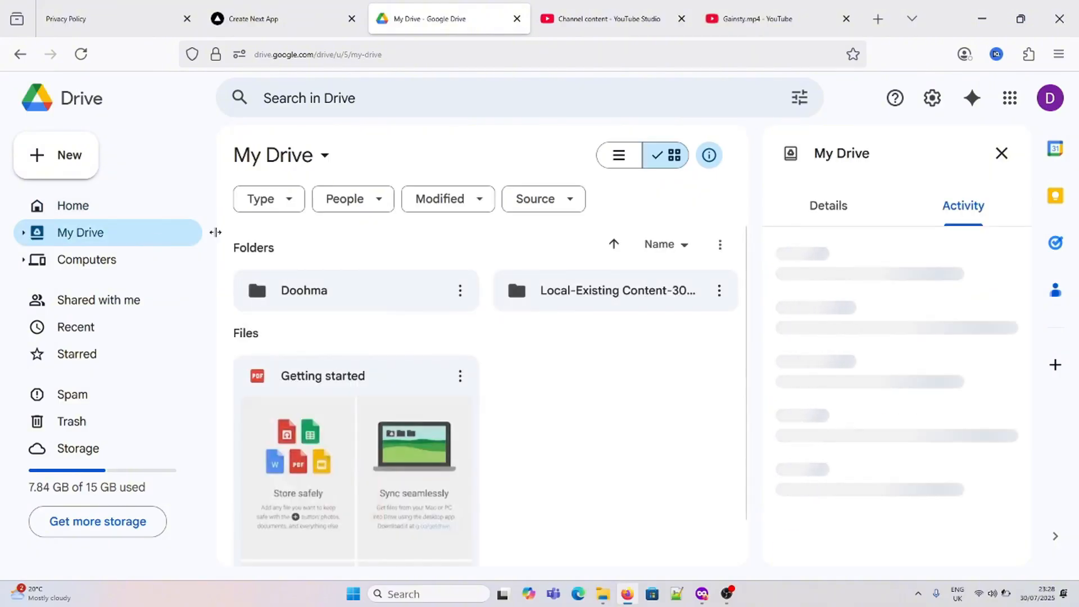
{"action": "mouse_move", "coordinate": [550, 296]}
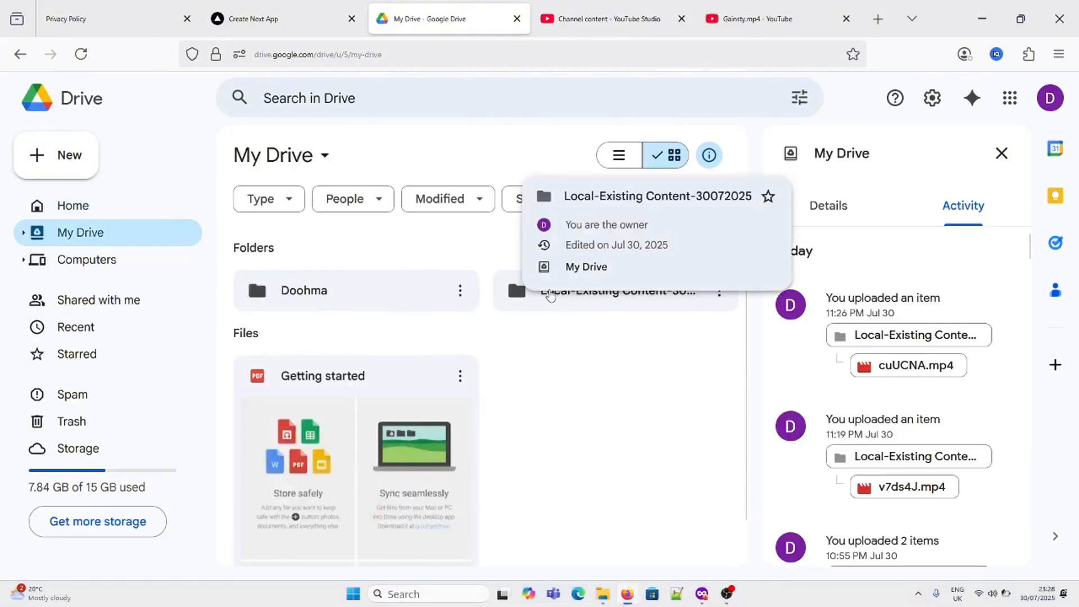
{"action": "double_click", "coordinate": [551, 298]}
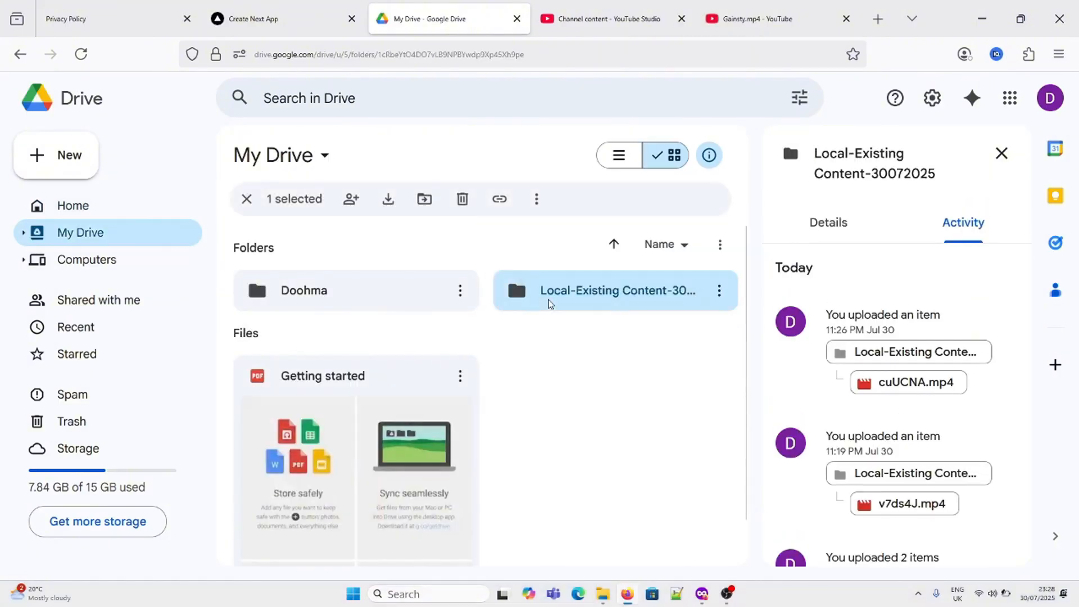
{"action": "scroll", "coordinate": [440, 288], "scroll_direction": "down", "scroll_amount": 4}
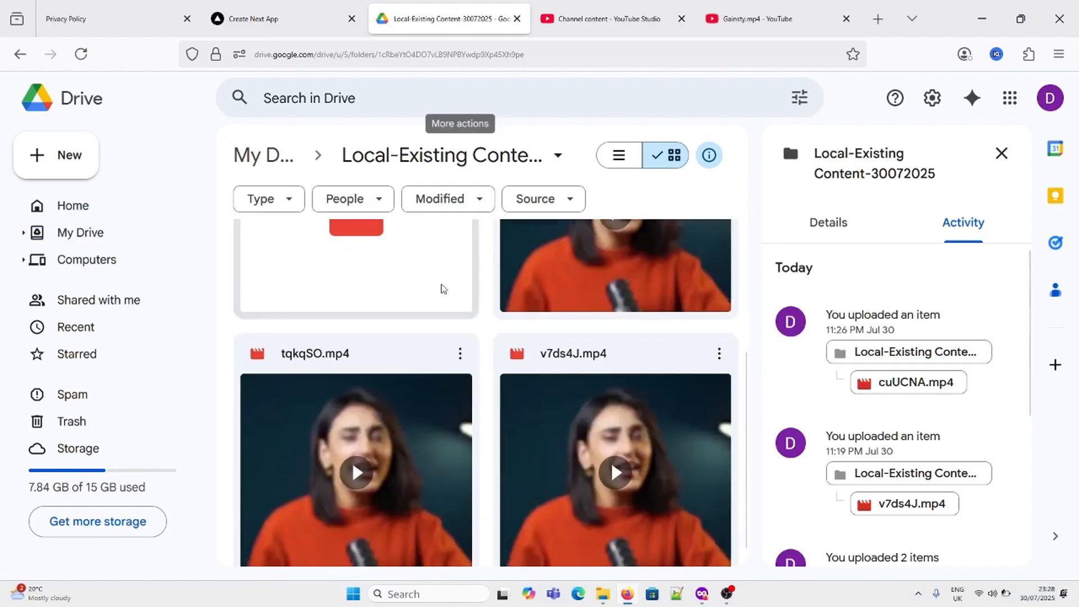
{"action": "scroll", "coordinate": [444, 290], "scroll_direction": "up", "scroll_amount": 4}
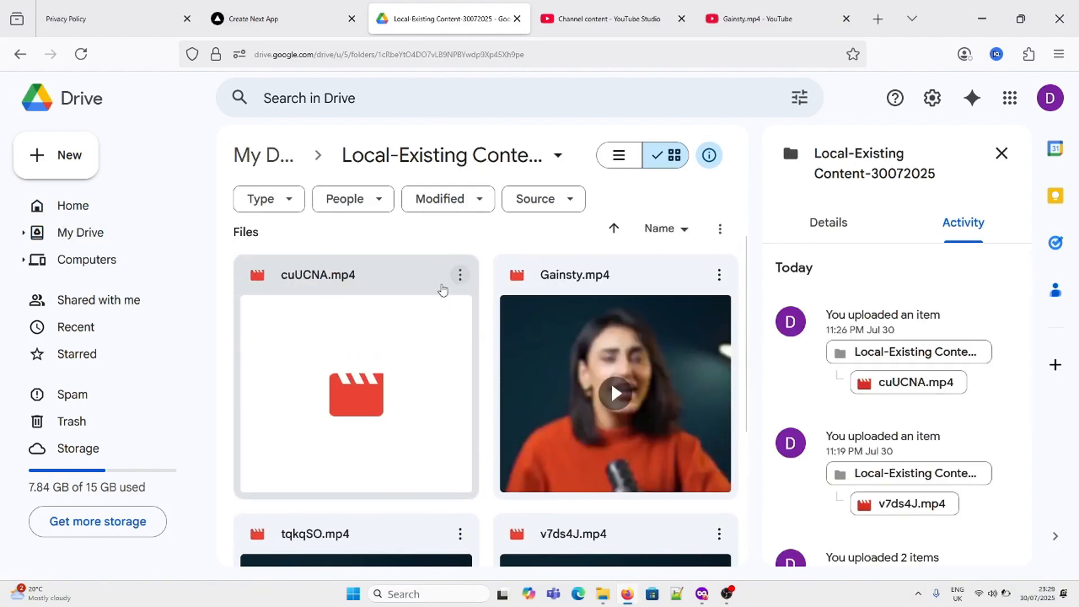
{"action": "scroll", "coordinate": [376, 408], "scroll_direction": "down", "scroll_amount": 2}
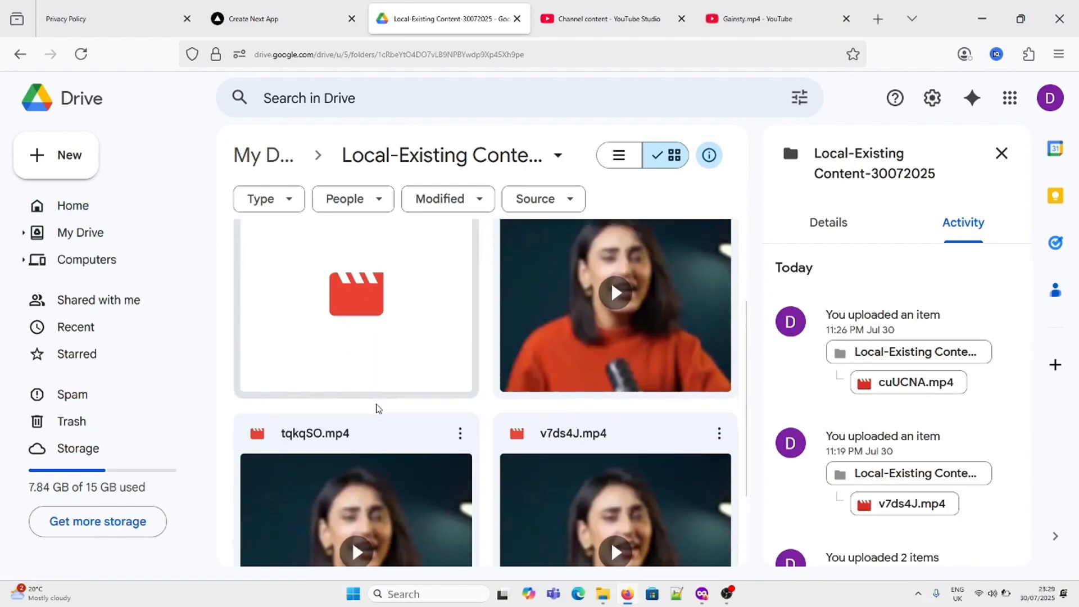
{"action": "scroll", "coordinate": [371, 382], "scroll_direction": "up", "scroll_amount": 2}
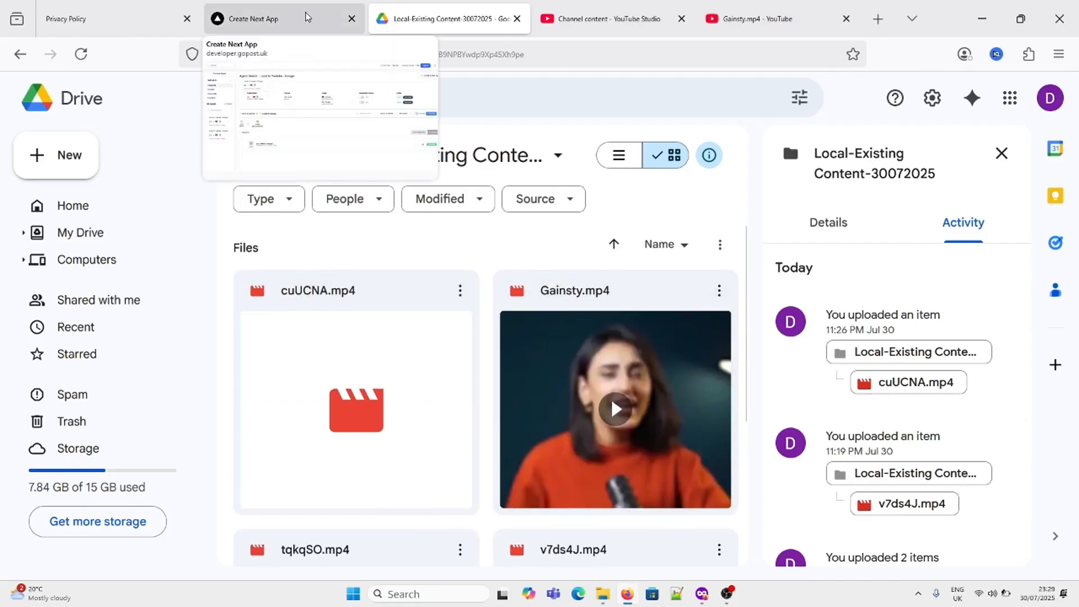
- Switch to the private browser window and review the non-sensitive and sensitive scopes on Google Cloud's Data Access page
{"action": "left_click", "coordinate": [308, 17]}
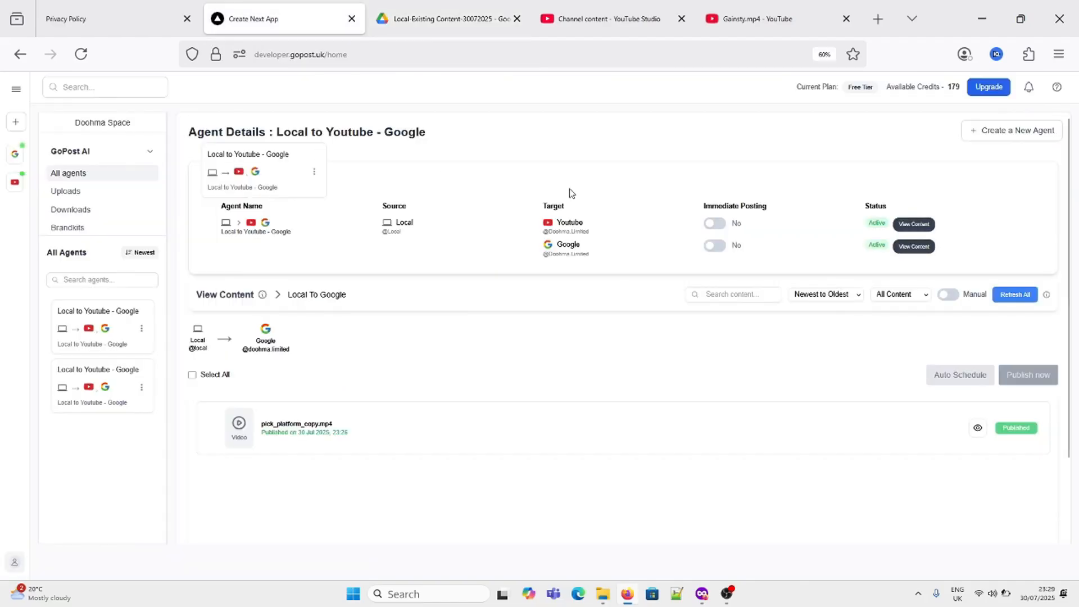
{"action": "mouse_move", "coordinate": [702, 594]}
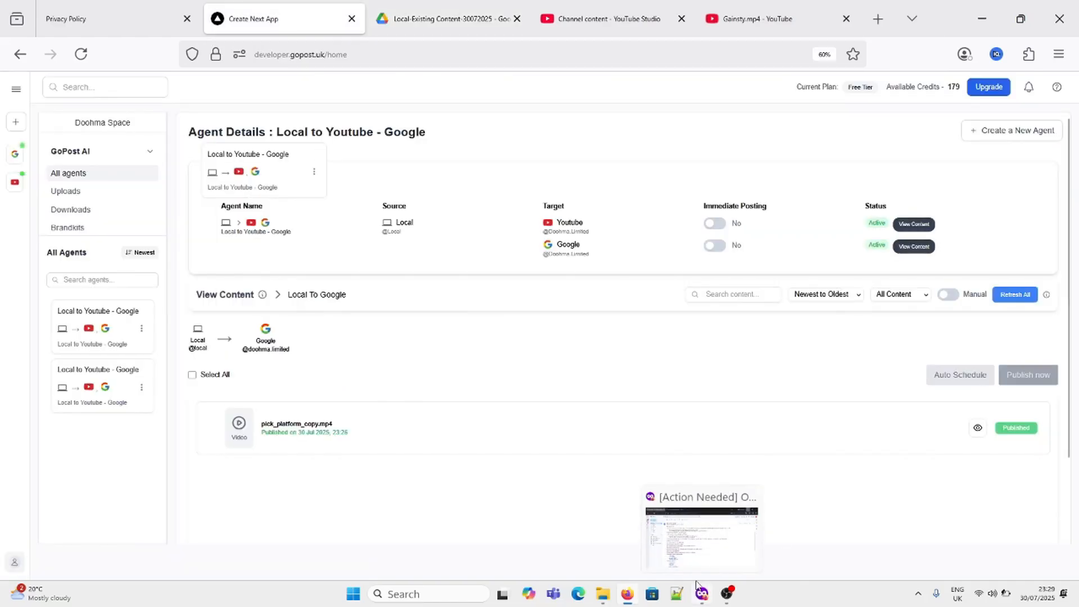
{"action": "left_click", "coordinate": [702, 534]}
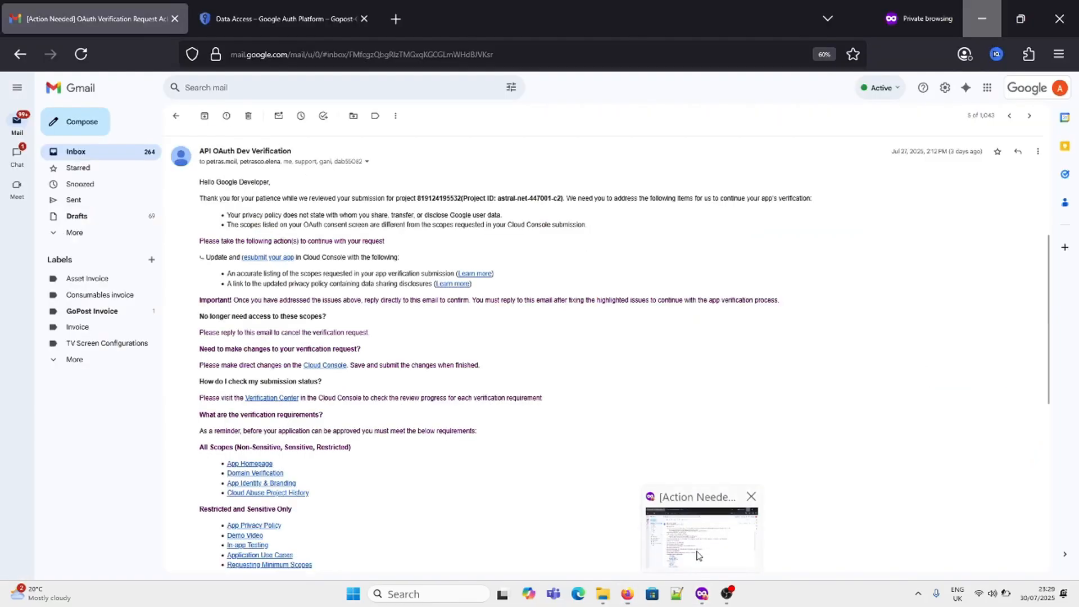
{"action": "left_click", "coordinate": [292, 19]}
{"action": "scroll", "coordinate": [776, 309], "scroll_direction": "up", "scroll_amount": 6}
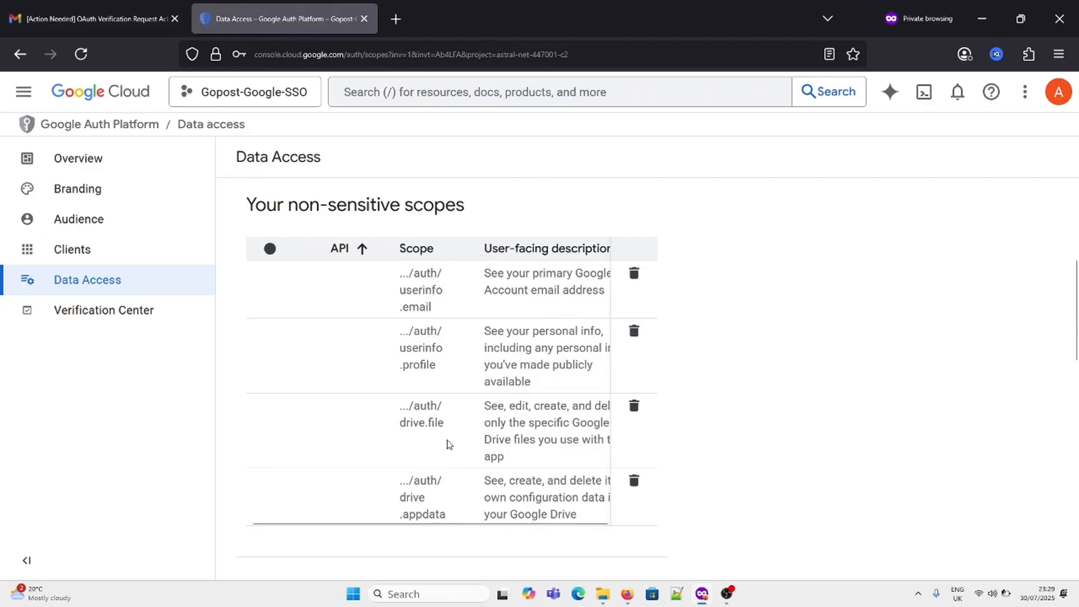
{"action": "scroll", "coordinate": [439, 503], "scroll_direction": "down", "scroll_amount": 6}
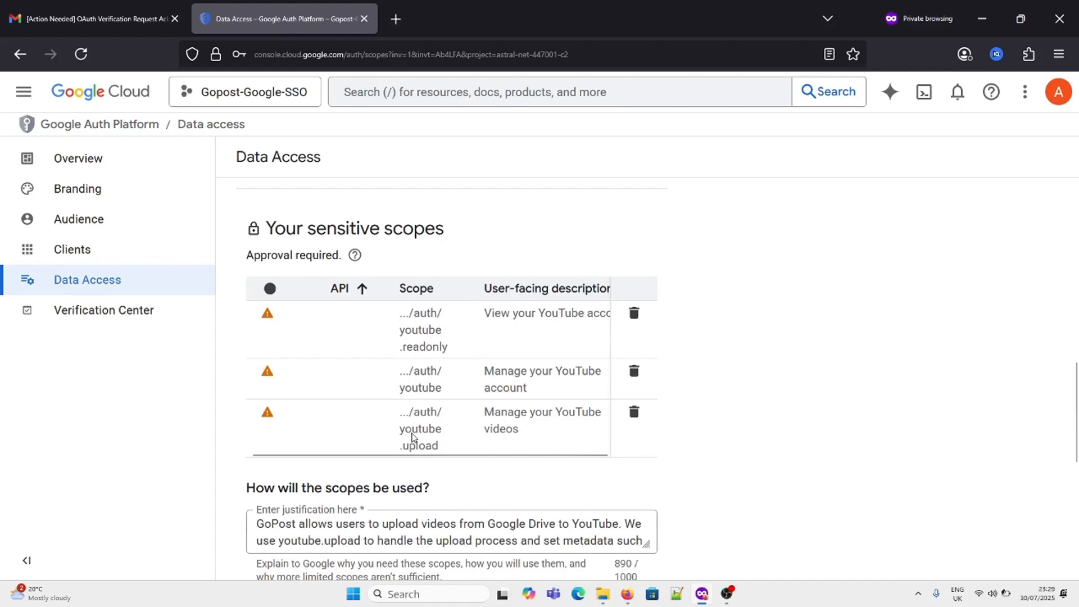
{"action": "scroll", "coordinate": [797, 265], "scroll_direction": "up", "scroll_amount": 2}
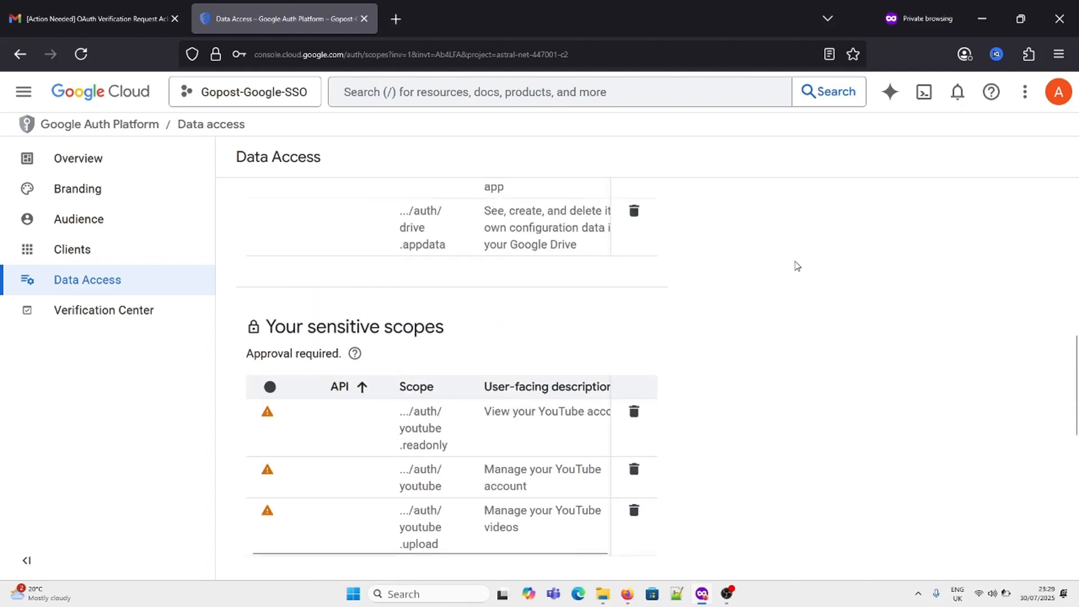